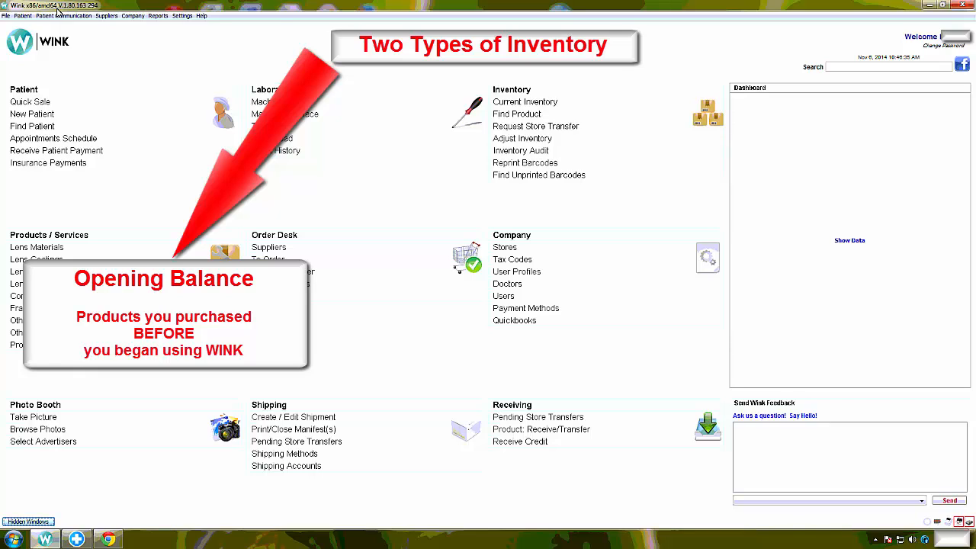
pyautogui.click(5, 17)
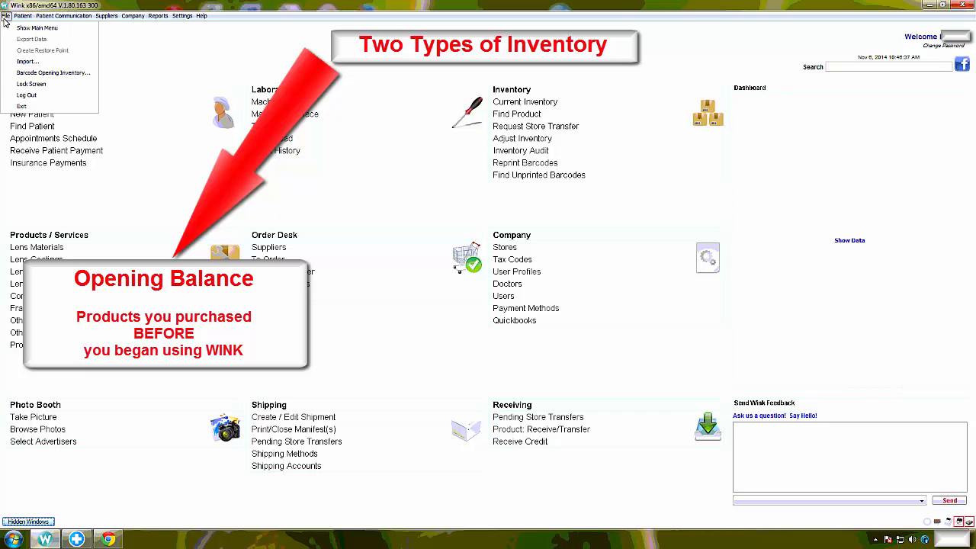
pyautogui.click(64, 73)
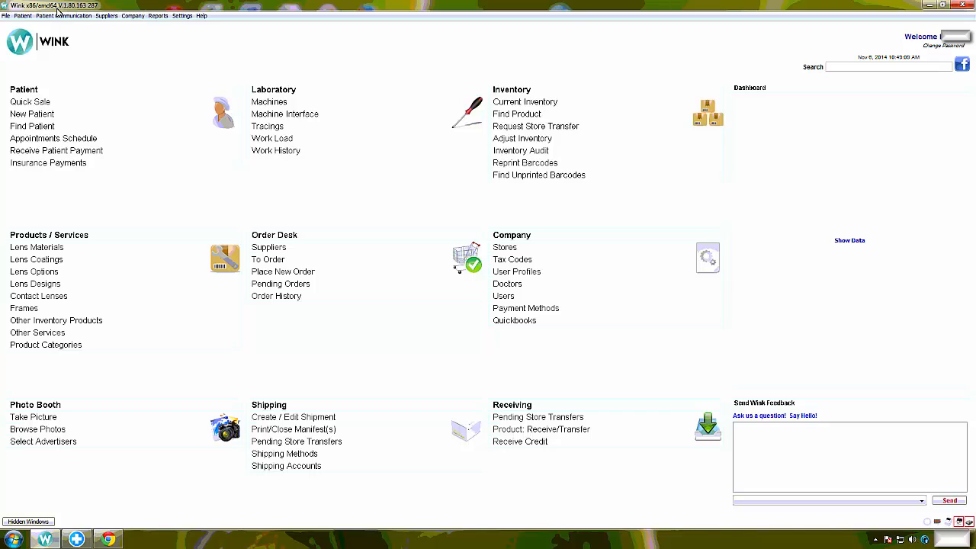
# View the current inventory of frames and close the list
pyautogui.click(524, 104)
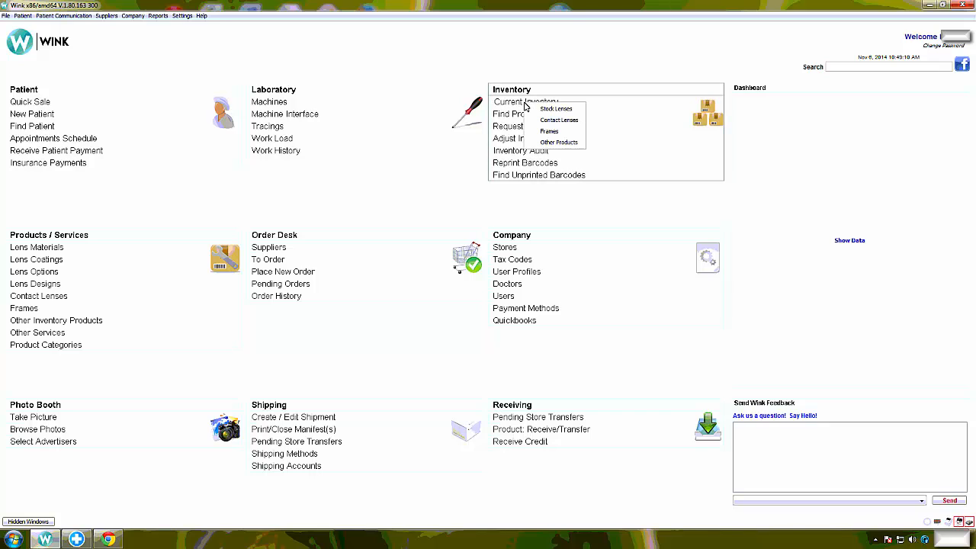
pyautogui.click(550, 132)
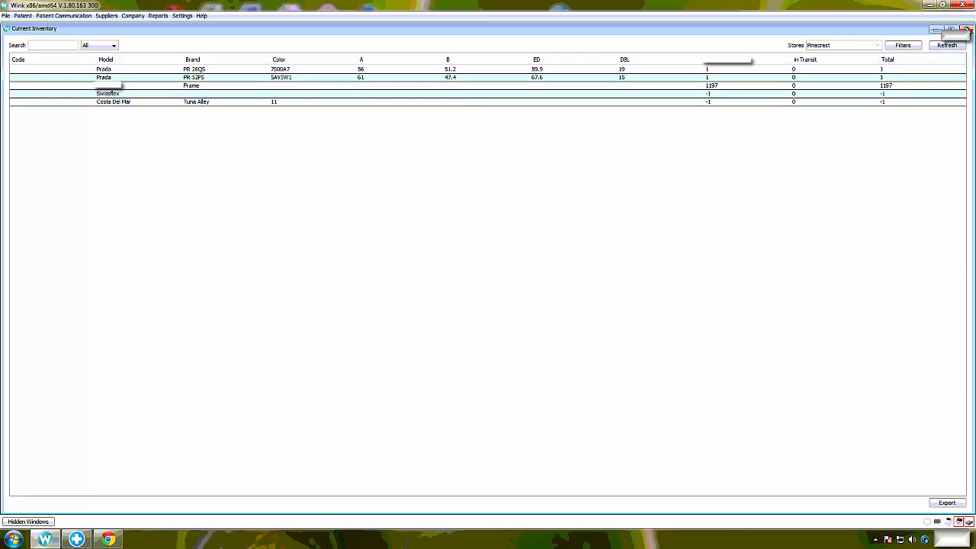
pyautogui.click(966, 28)
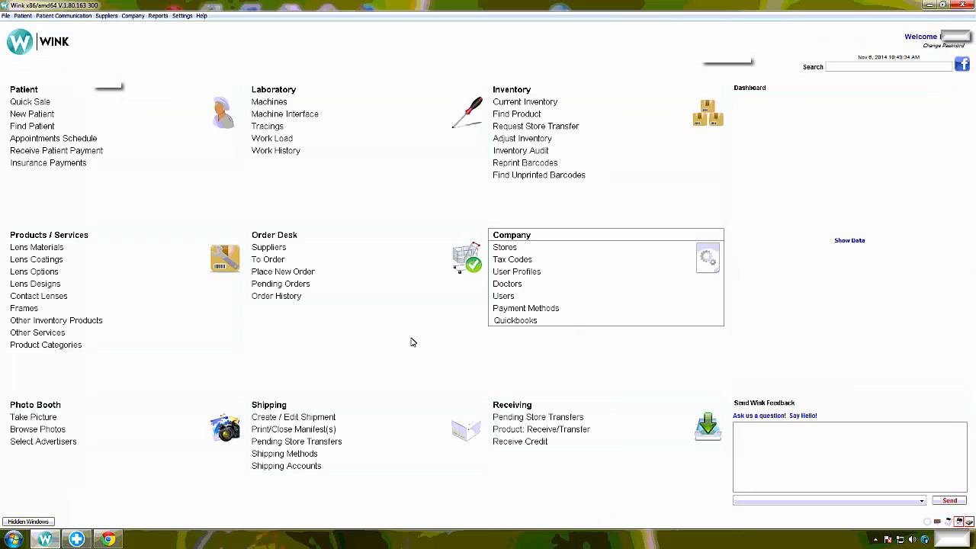
# Open the generic "Frame" product record, check its inventory opening balance, and close the record
pyautogui.click(24, 308)
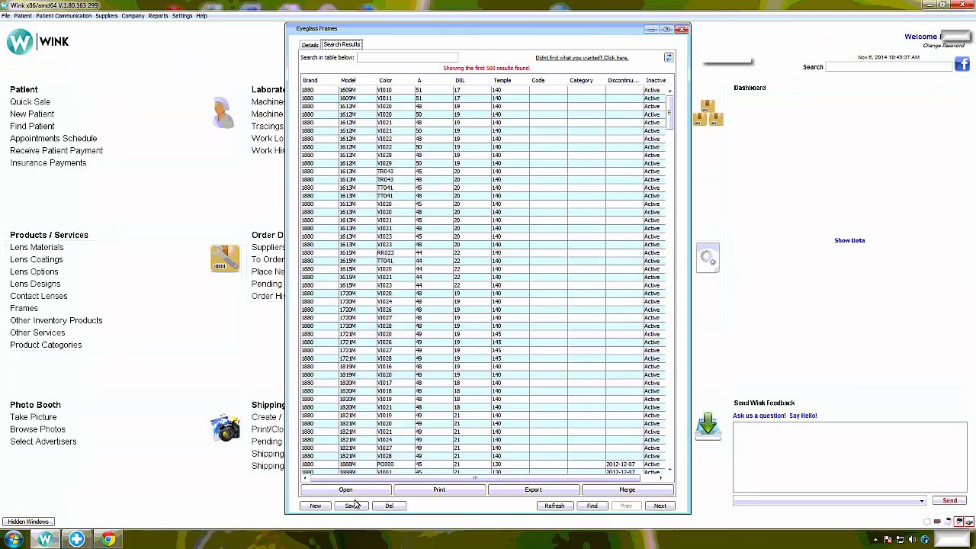
pyautogui.doubleClick(346, 81)
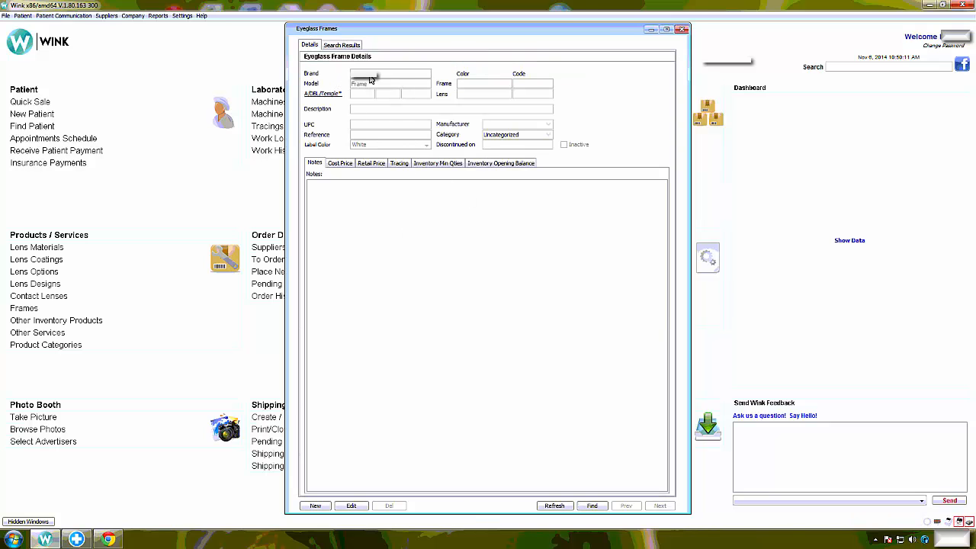
pyautogui.click(486, 164)
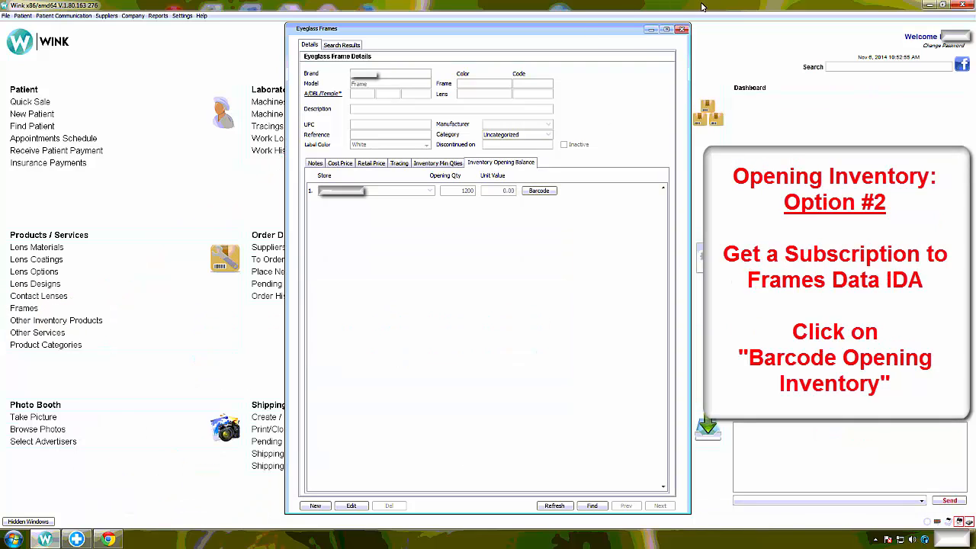
pyautogui.click(683, 31)
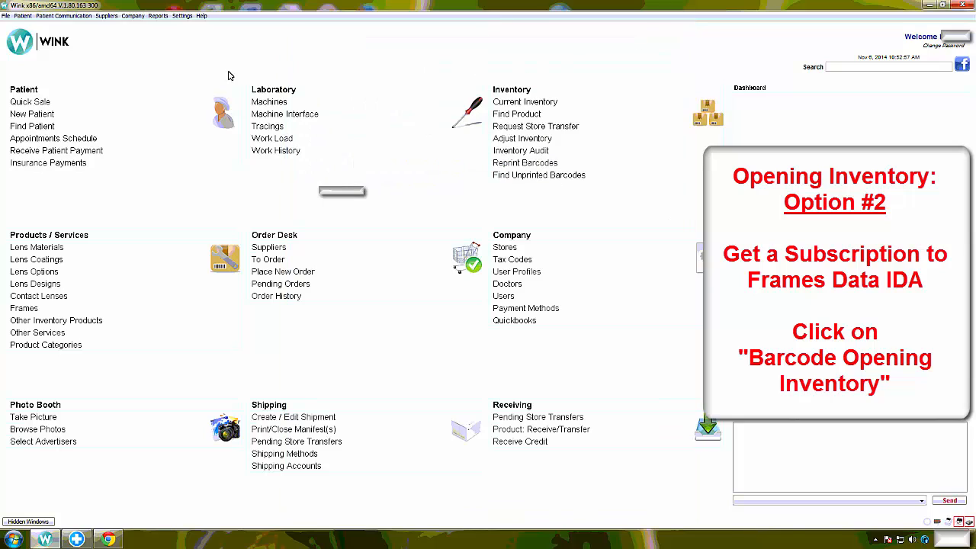
pyautogui.click(5, 16)
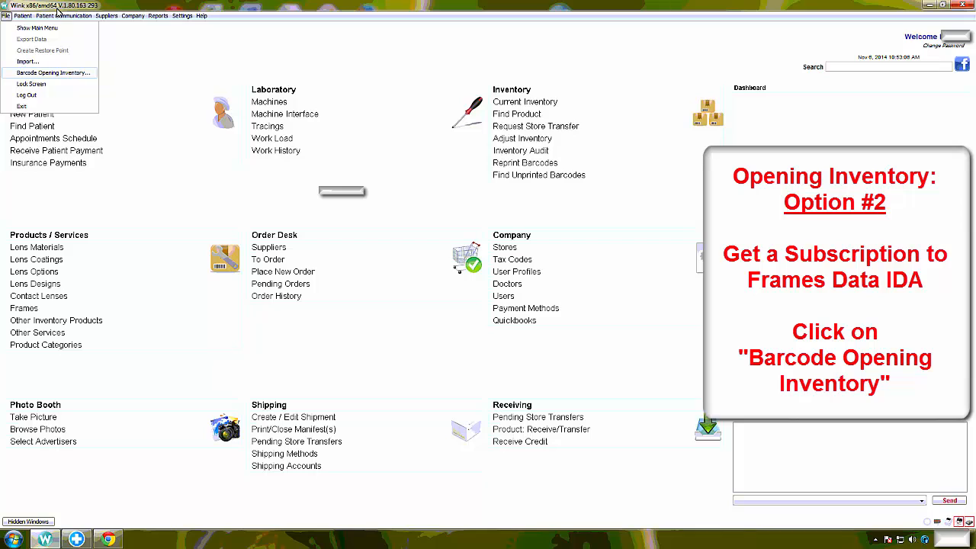
pyautogui.click(65, 73)
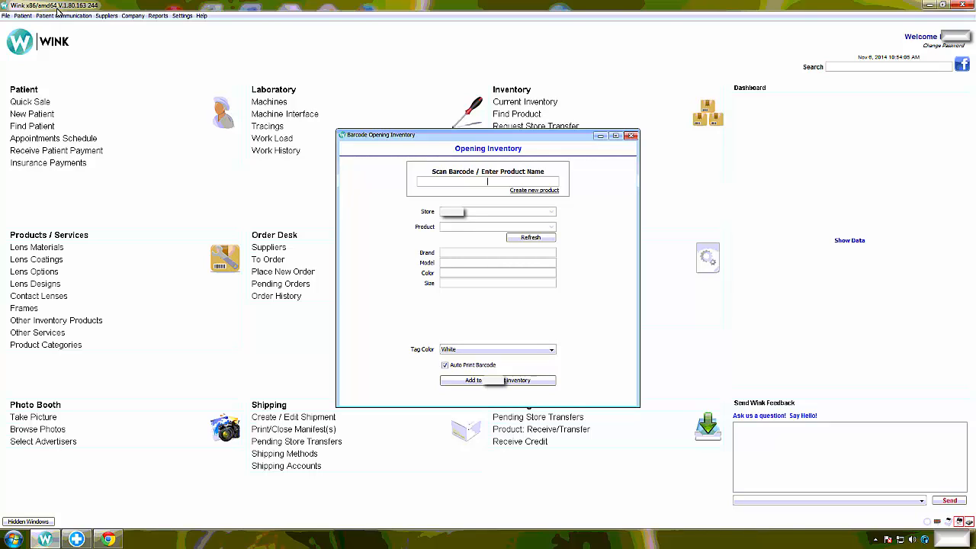
pyautogui.write('v2650')
pyautogui.press('Return')
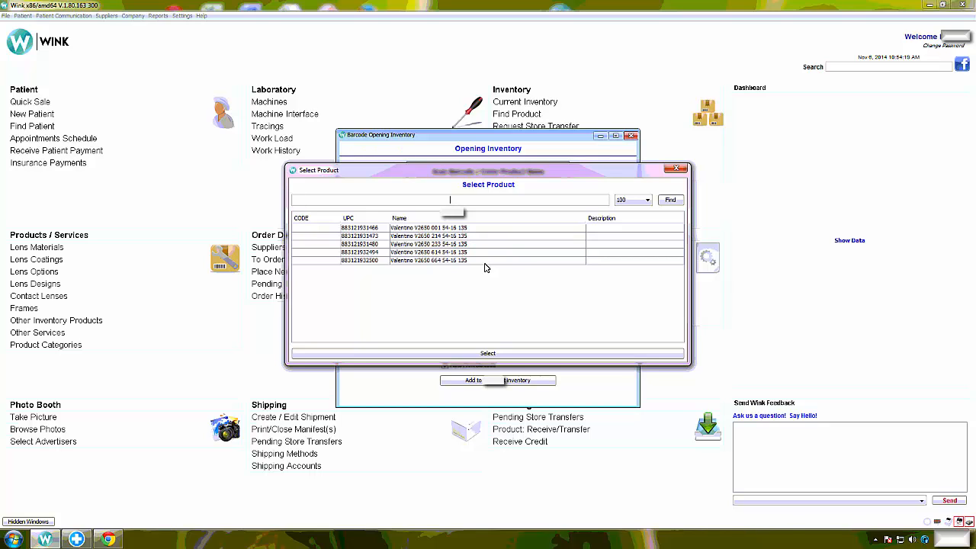
pyautogui.click(466, 245)
pyautogui.click(492, 353)
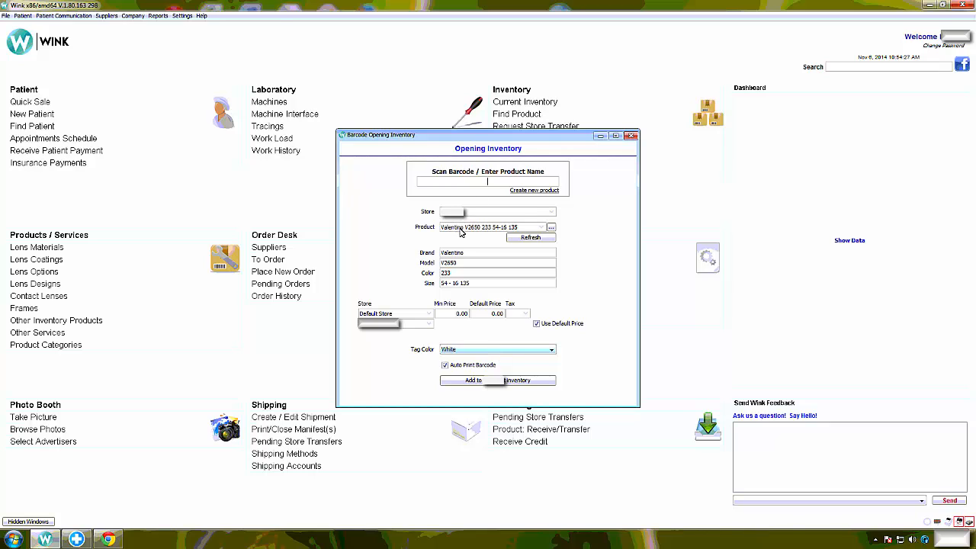
# Set the default price of the Valentino V2650 233 frame to 330
pyautogui.click(483, 312)
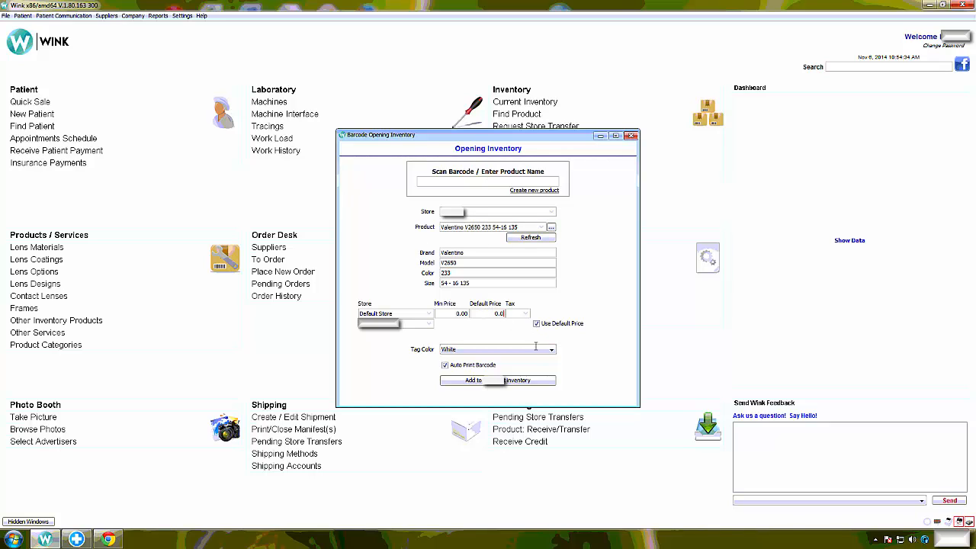
pyautogui.doubleClick(508, 315)
pyautogui.write('330')
pyautogui.press('Tab')
# Try a minimum price of 200 for the Valentino V2650 233 frame and reset it to 0
pyautogui.click(460, 313)
pyautogui.moveTo(446, 311); pyautogui.dragTo(502, 311)
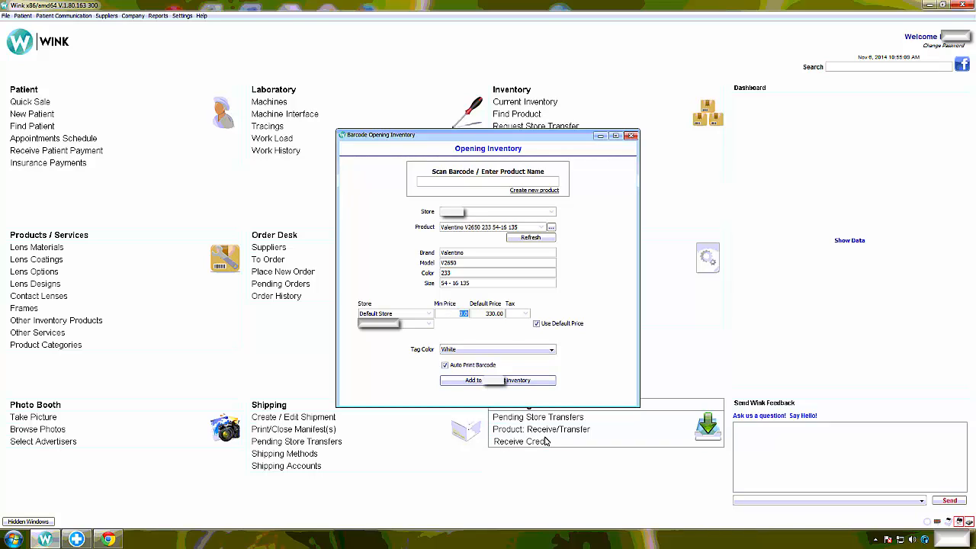
pyautogui.write('200')
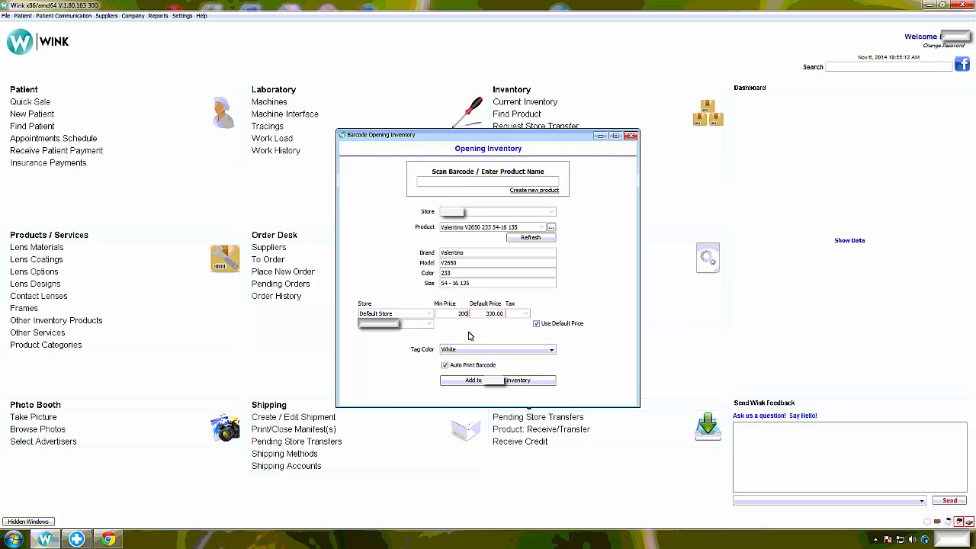
pyautogui.press('Tab')
pyautogui.hotkey('shift', 'Tab')
pyautogui.write('0')
pyautogui.press('Tab')
# Add the Valentino V2650 233 frame to the store's opening inventory, and save and print its barcode in the Style 01 - Loop format
pyautogui.click(506, 381)
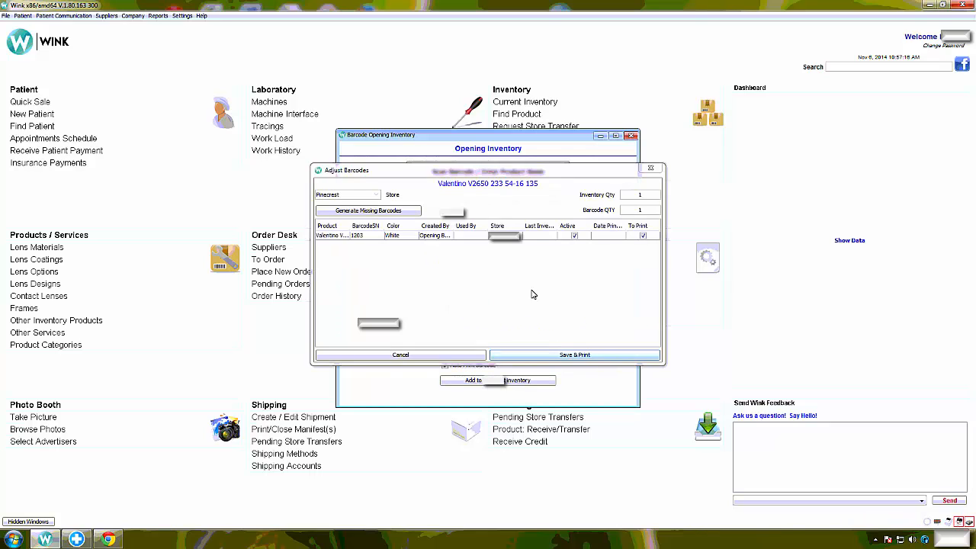
pyautogui.click(574, 354)
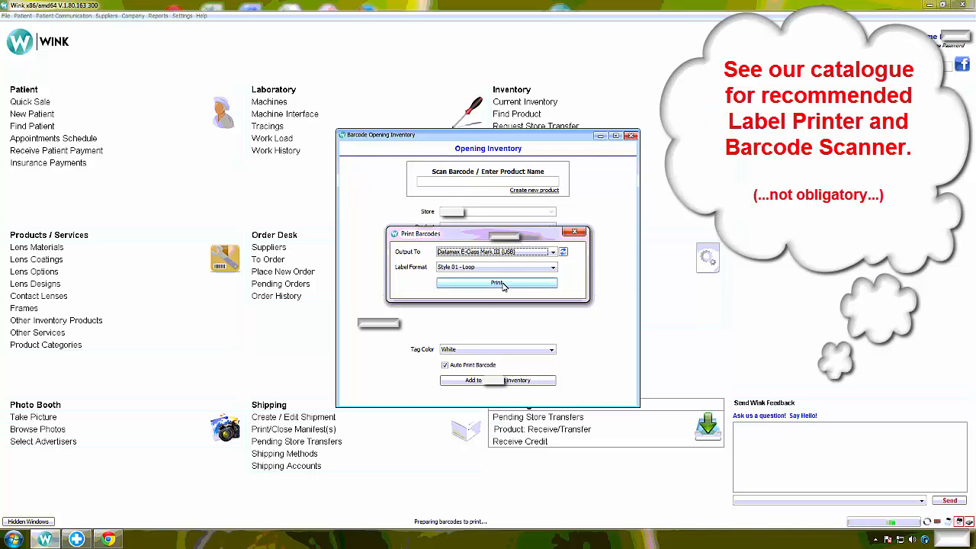
pyautogui.click(502, 284)
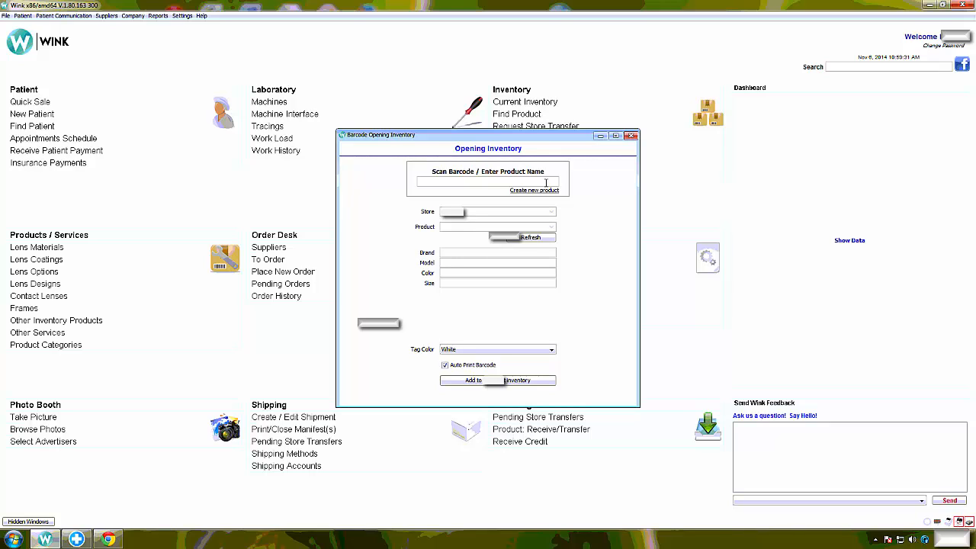
pyautogui.write('2650')
pyautogui.press('Return')
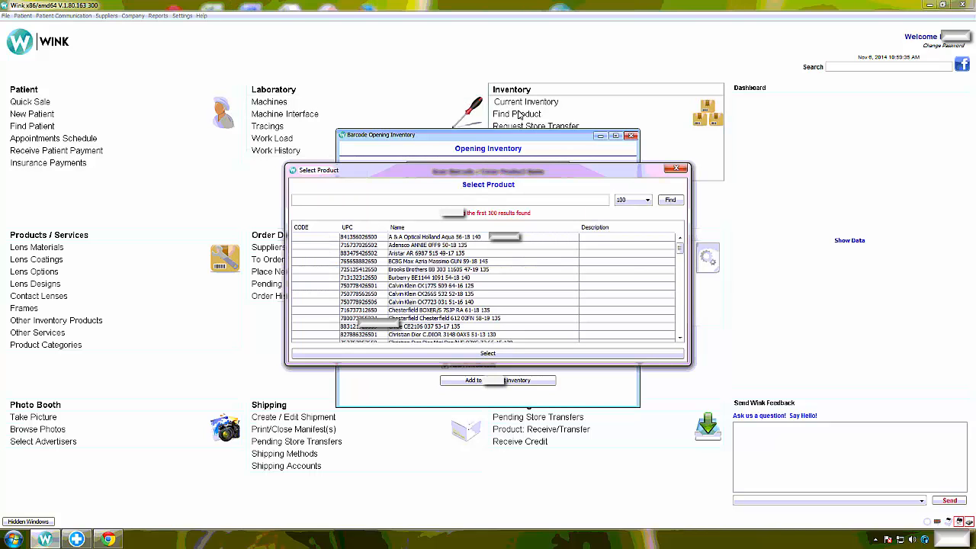
pyautogui.click(674, 168)
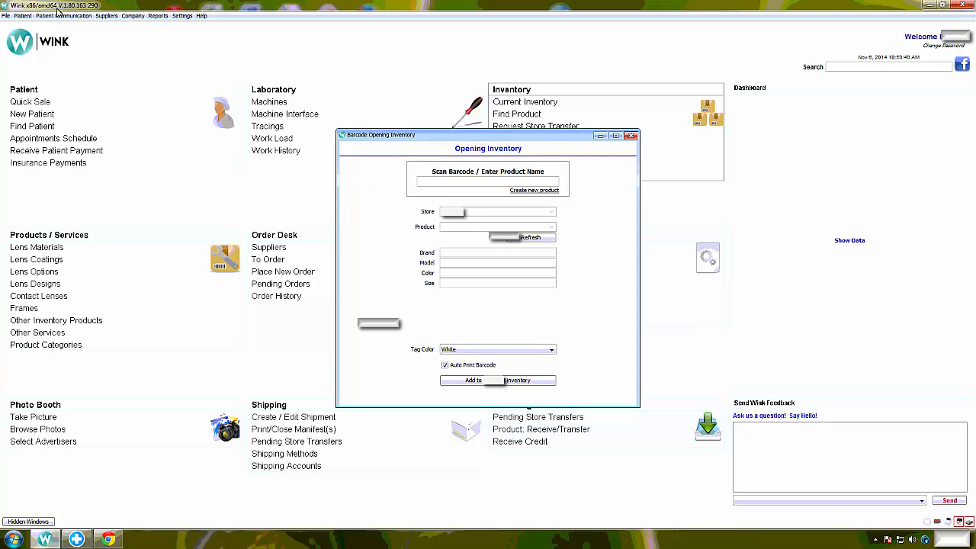
pyautogui.write('v')
pyautogui.write('2650')
pyautogui.press('Return')
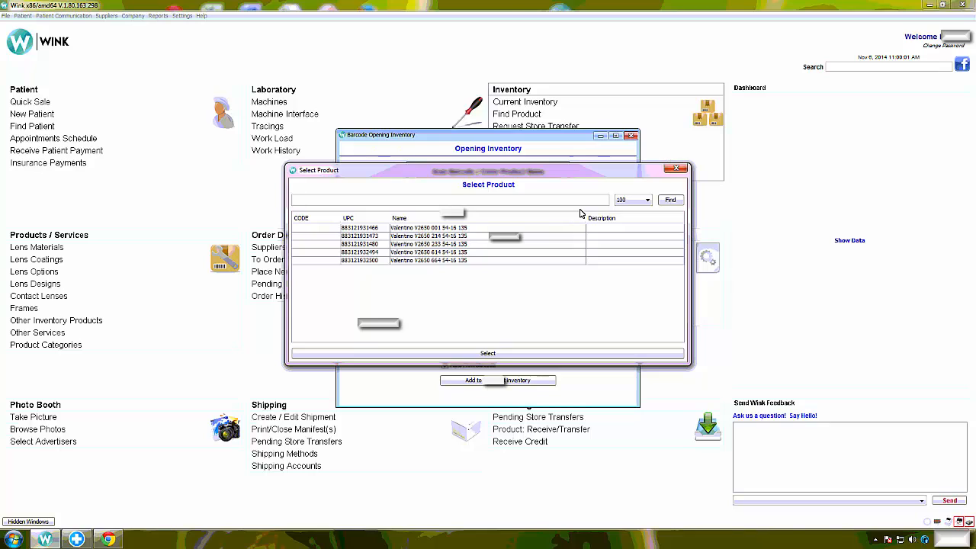
pyautogui.click(455, 229)
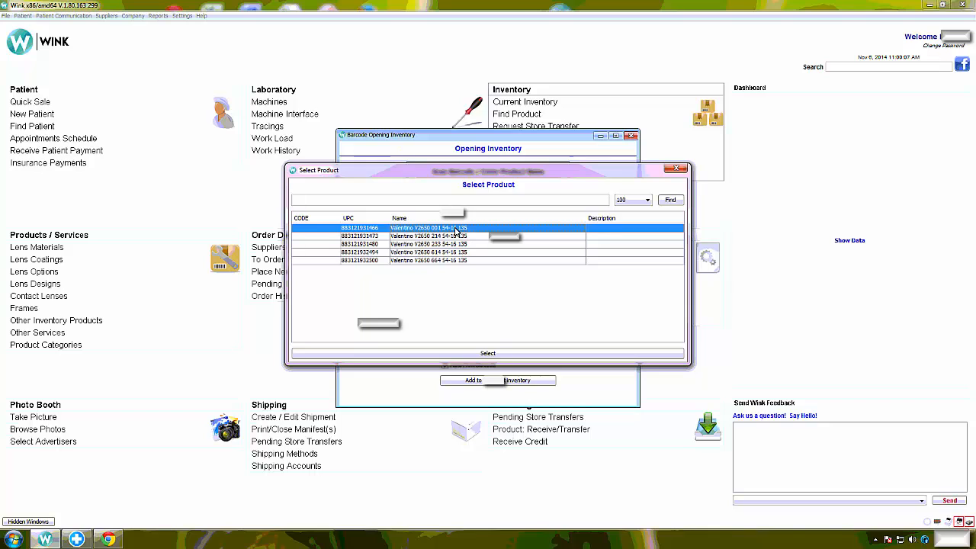
pyautogui.click(489, 354)
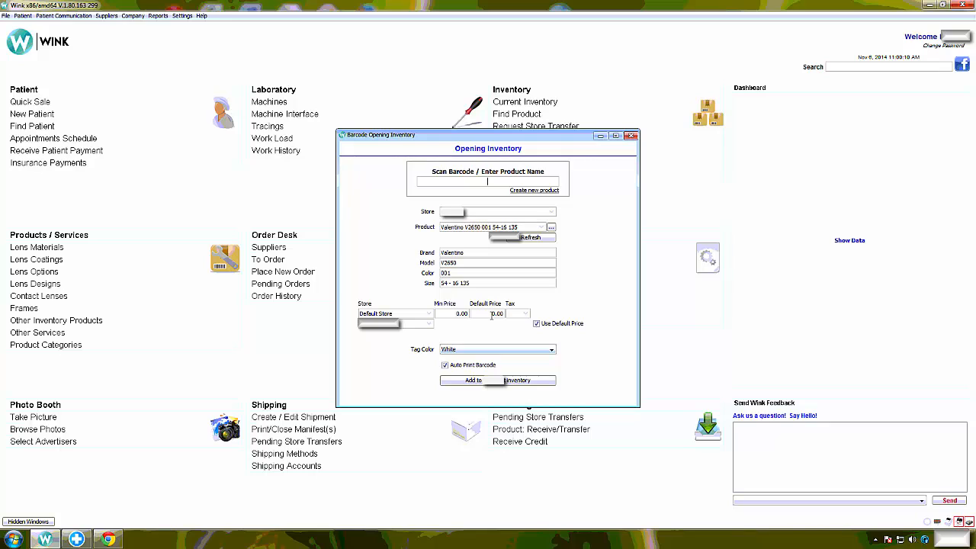
# Add the Valentino V2650 001 frame to inventory at a default price of 330, and save and print its barcode
pyautogui.click(491, 315)
pyautogui.write('330')
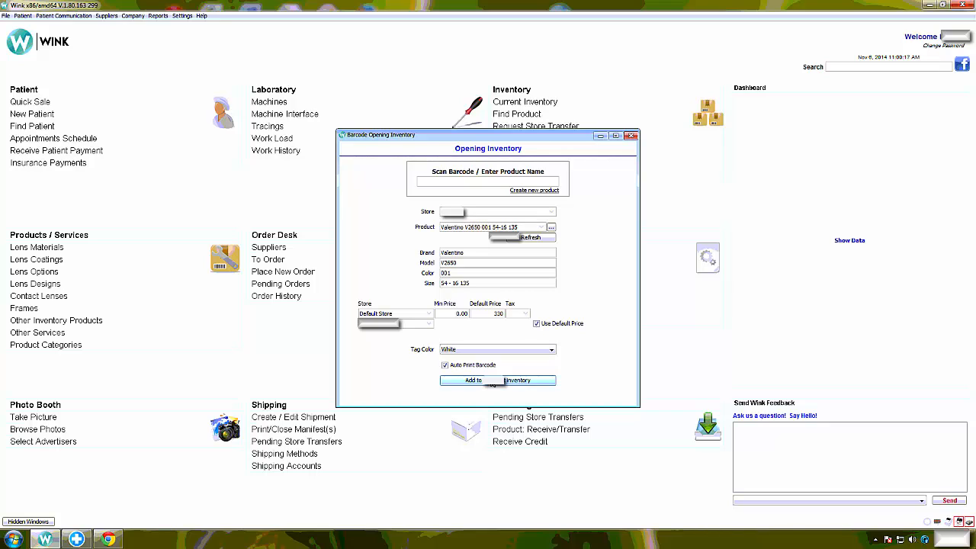
pyautogui.click(492, 381)
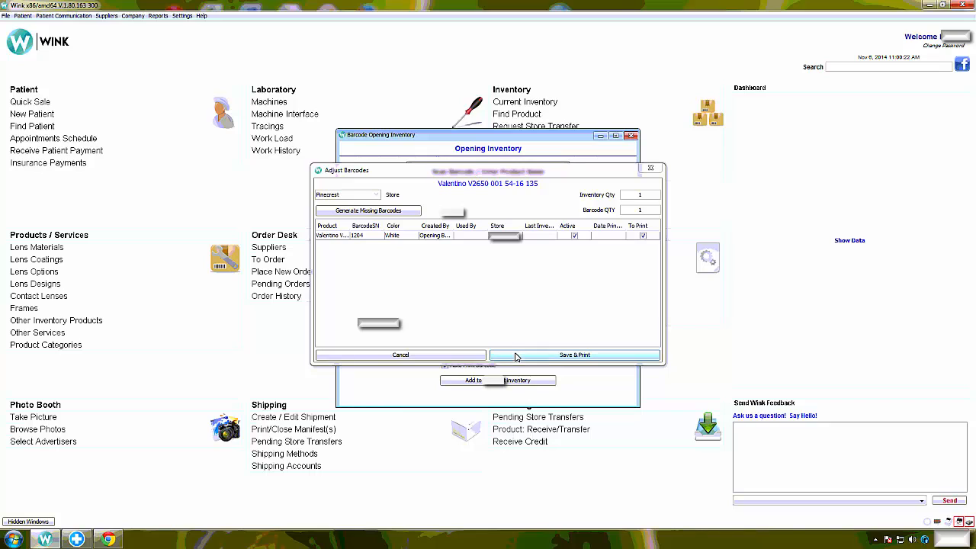
pyautogui.click(515, 356)
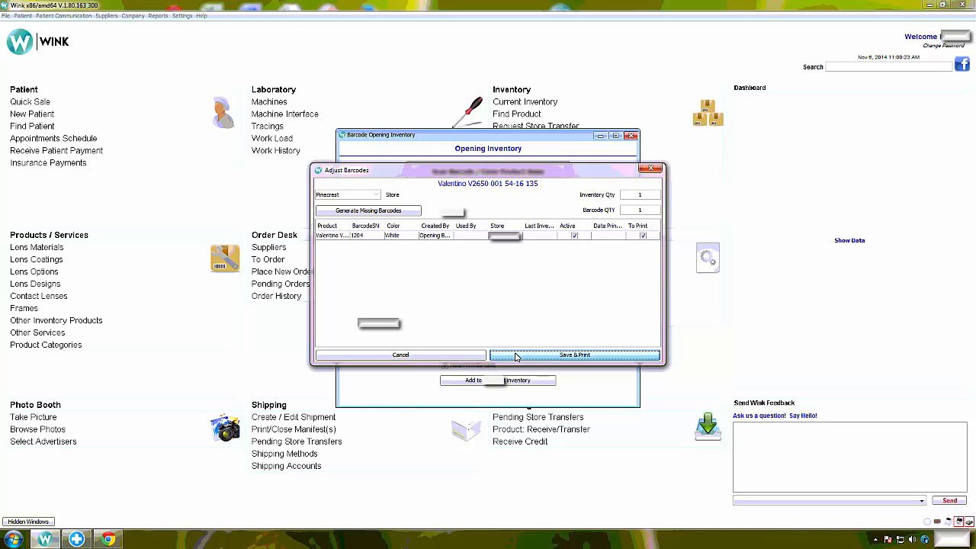
pyautogui.click(512, 284)
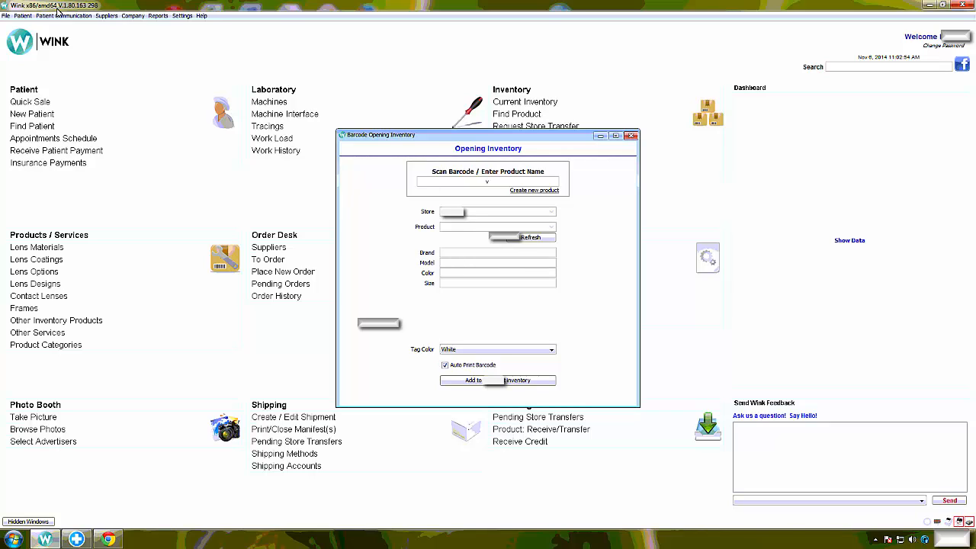
pyautogui.write('2653')
pyautogui.press('Return')
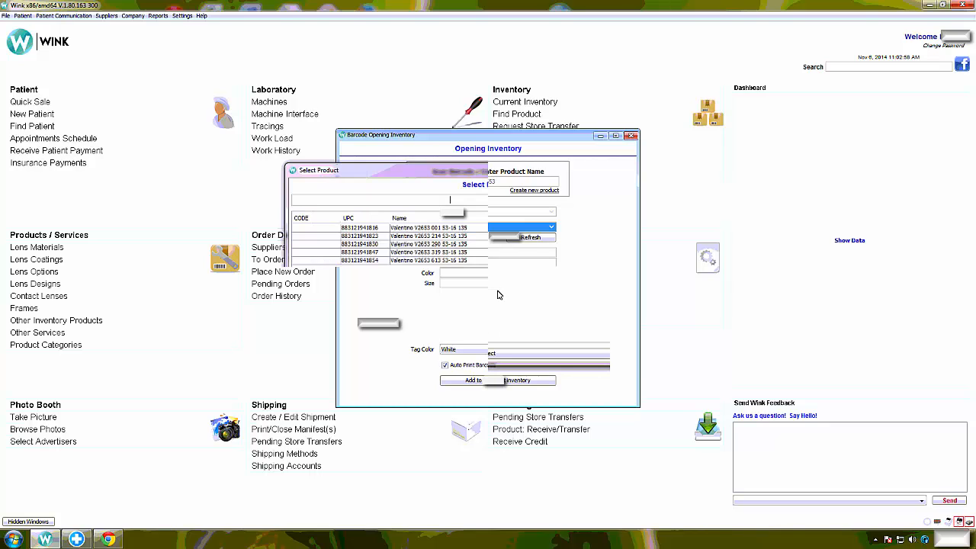
pyautogui.click(429, 228)
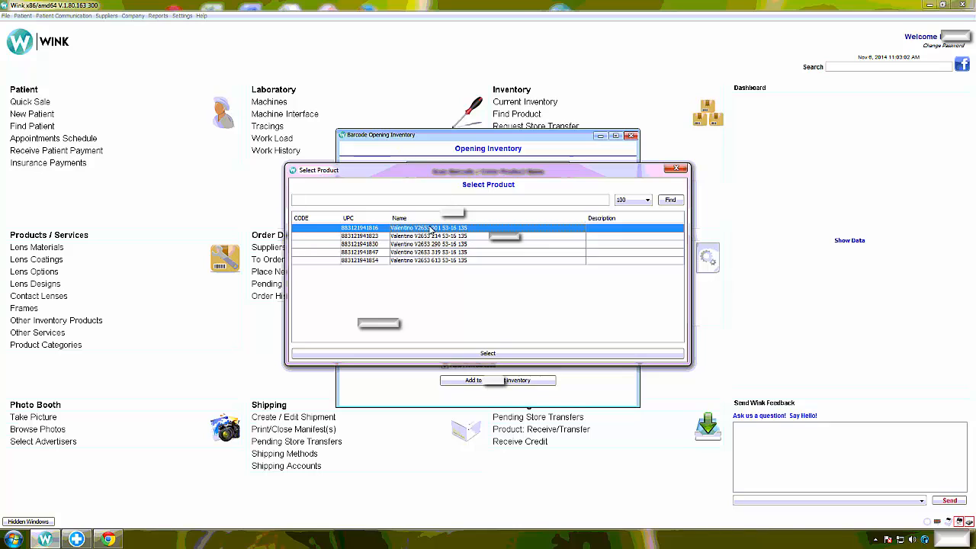
pyautogui.click(471, 353)
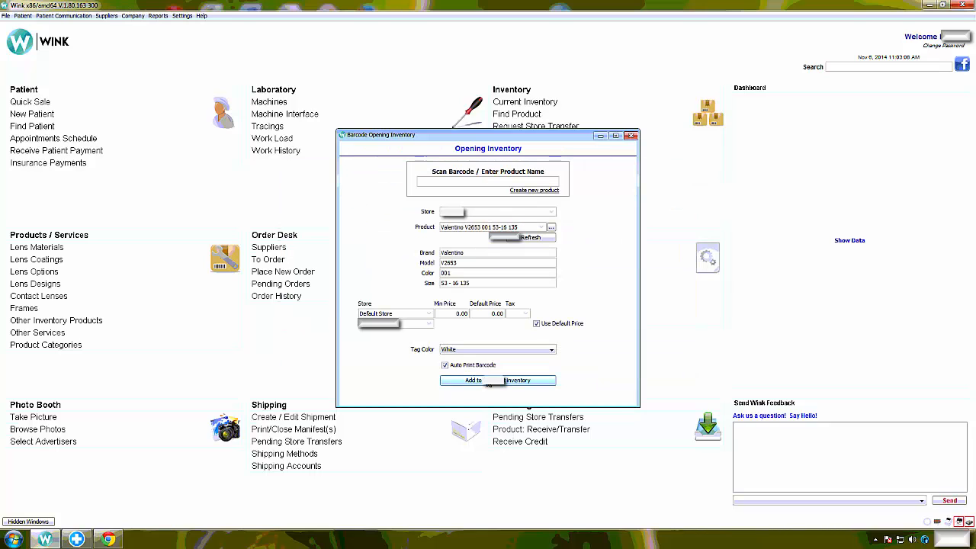
pyautogui.click(490, 380)
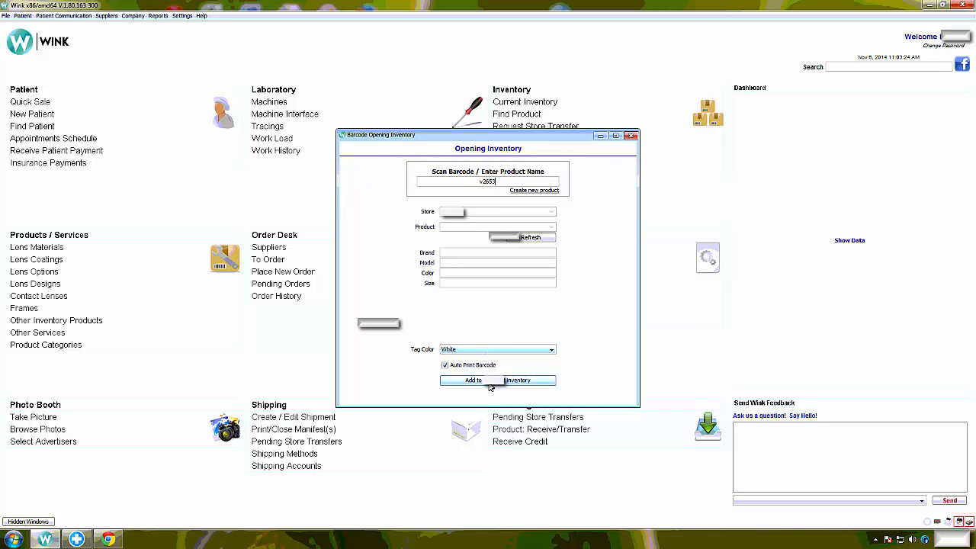
pyautogui.click(497, 226)
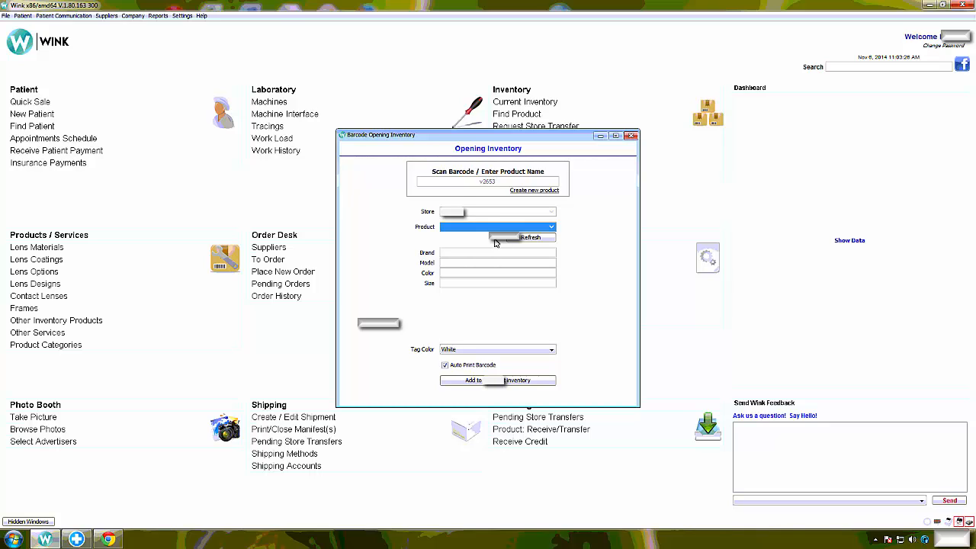
pyautogui.click(493, 240)
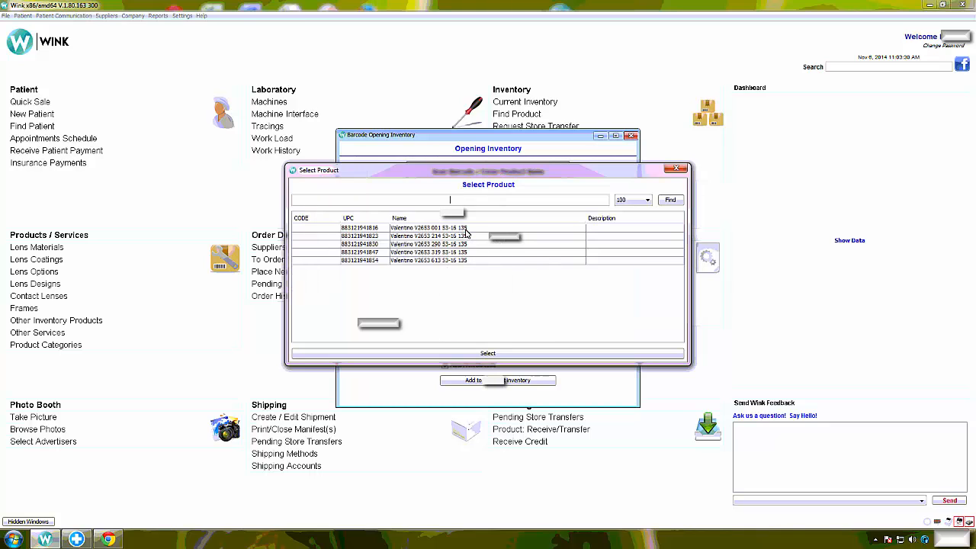
pyautogui.click(466, 229)
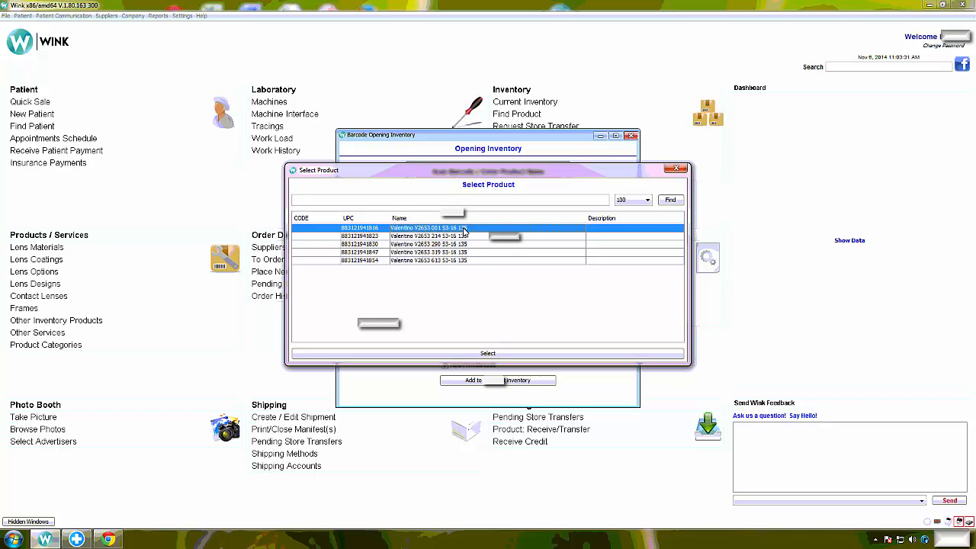
pyautogui.click(485, 353)
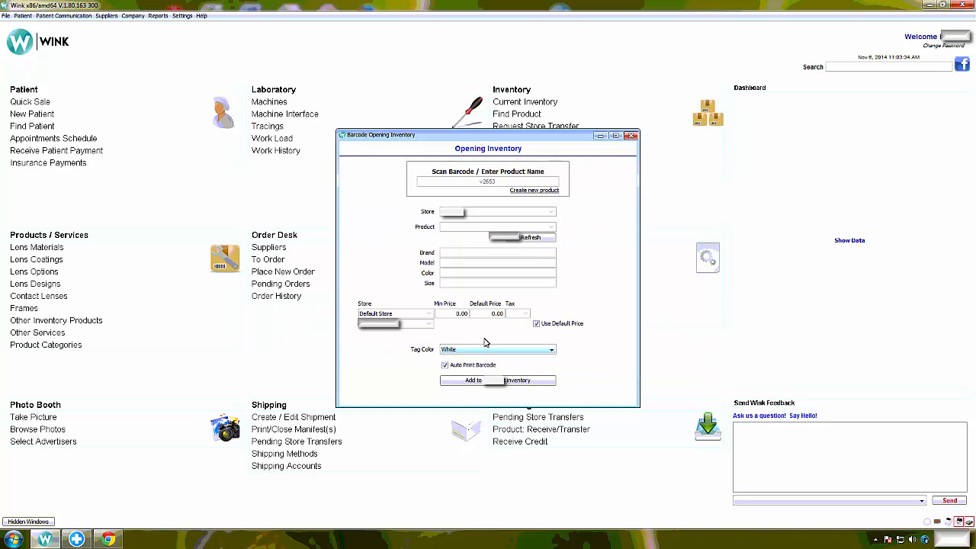
pyautogui.click(497, 314)
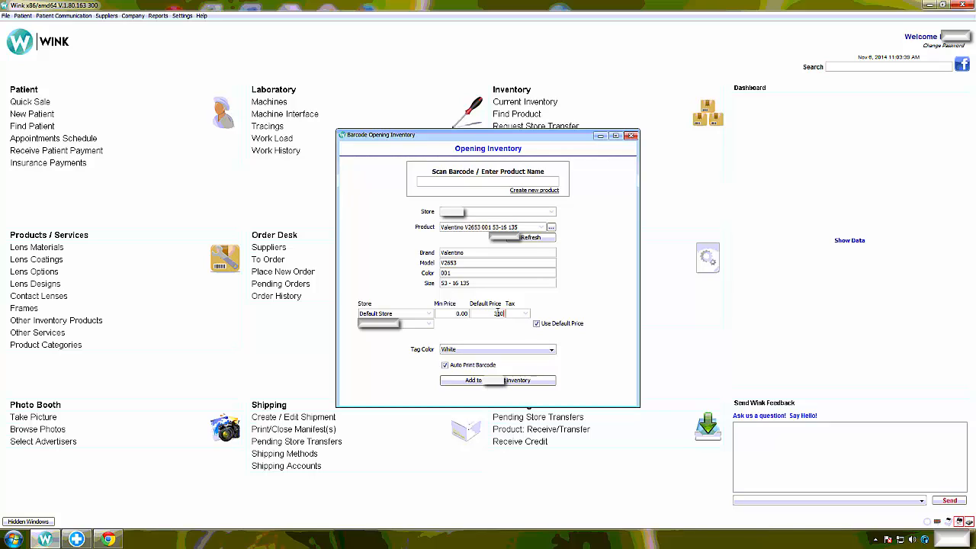
pyautogui.click(489, 385)
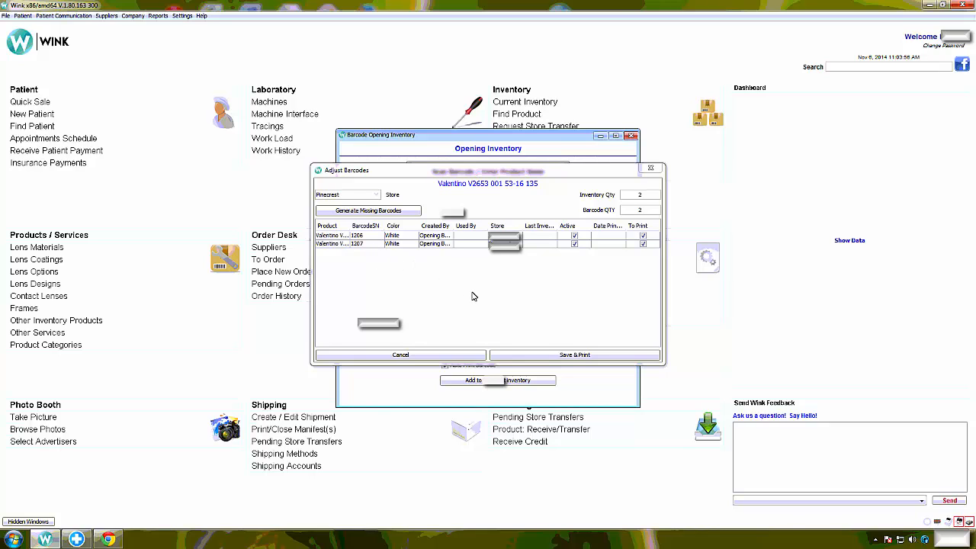
# Deactivate the first Valentino V2653 001 barcode, 1206, exclude it from printing, and save and print the remaining barcode
pyautogui.click(644, 200)
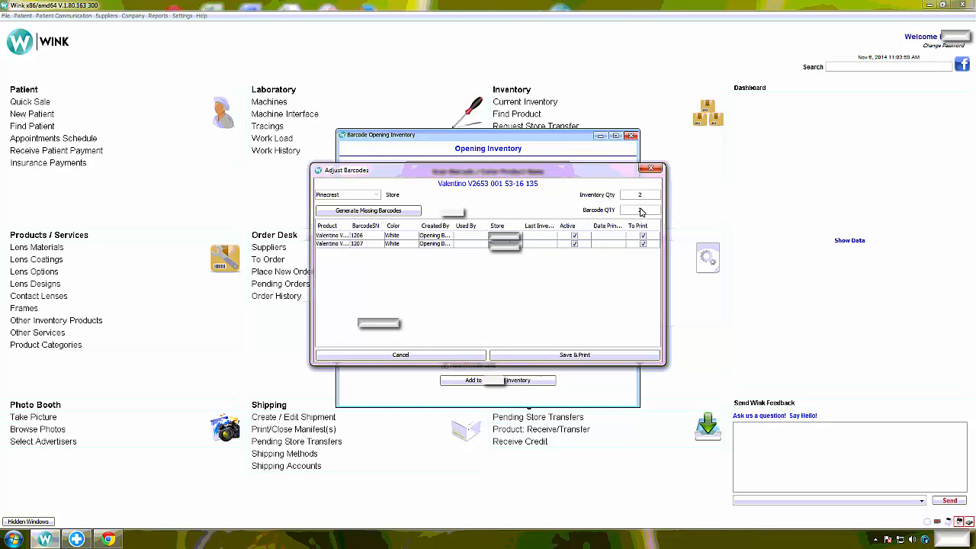
pyautogui.click(574, 235)
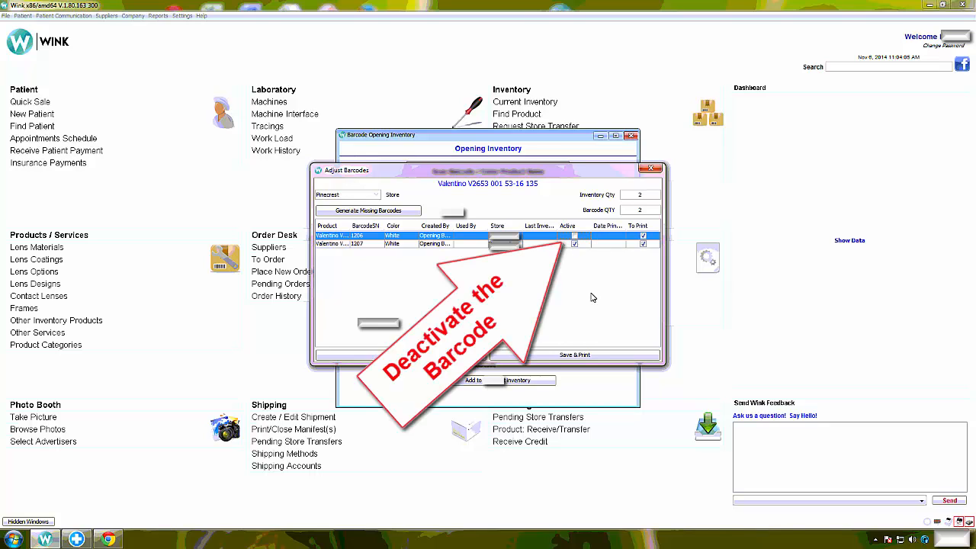
pyautogui.click(643, 236)
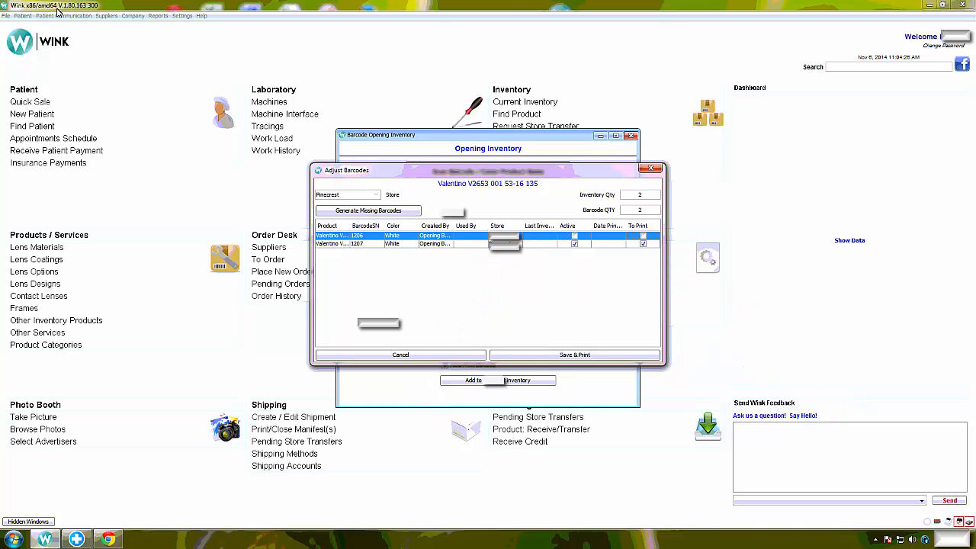
pyautogui.click(642, 355)
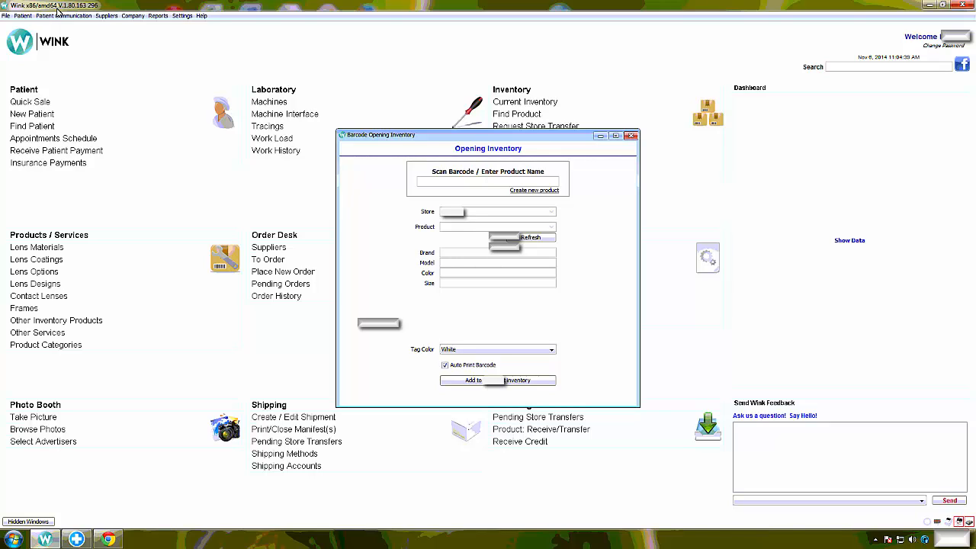
# Close the opening inventory and check the Valentino V2653 001 quantity in the current frame inventory
pyautogui.click(631, 138)
pyautogui.click(521, 103)
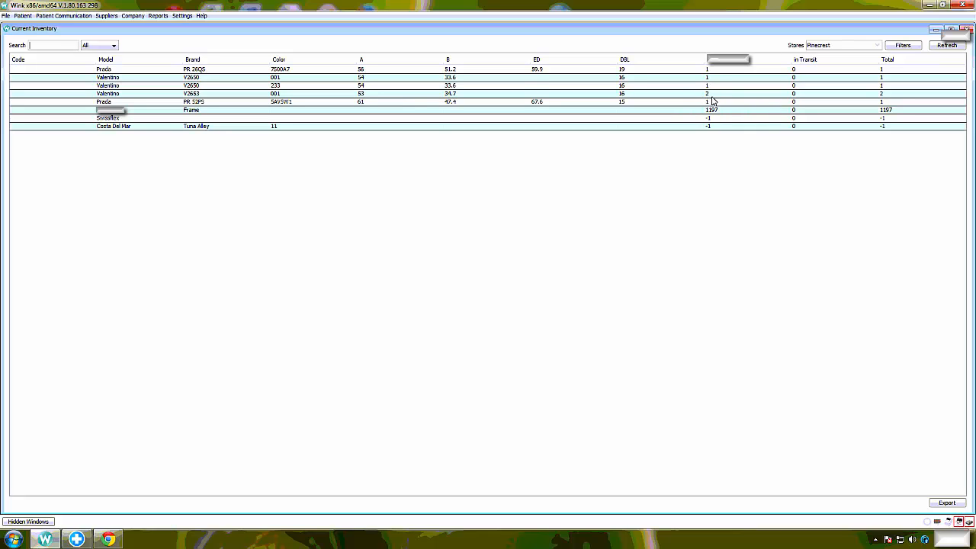
pyautogui.click(966, 29)
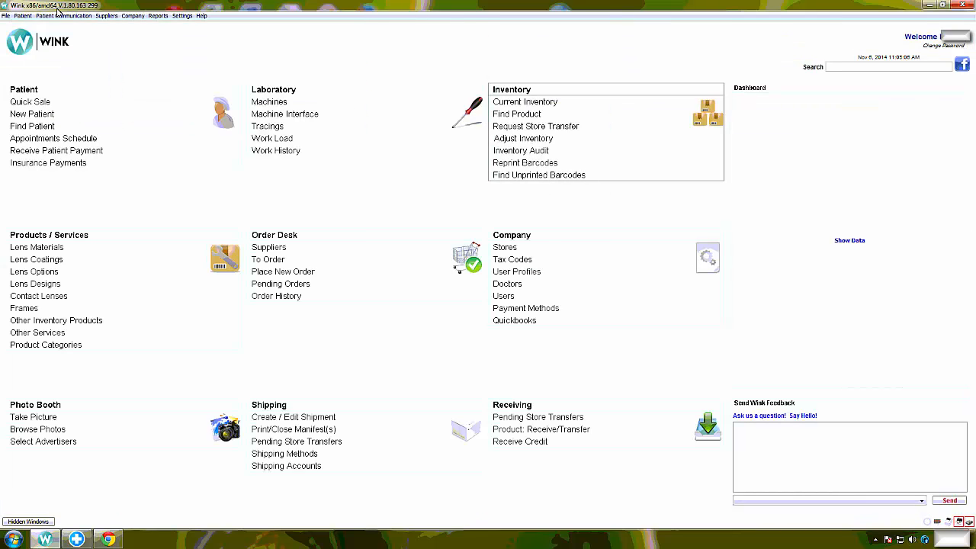
pyautogui.click(526, 140)
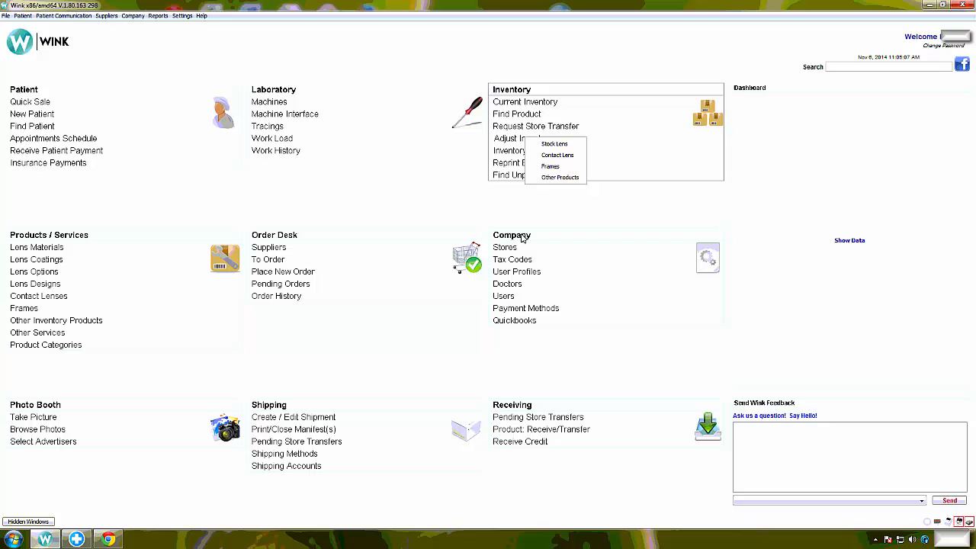
pyautogui.click(550, 167)
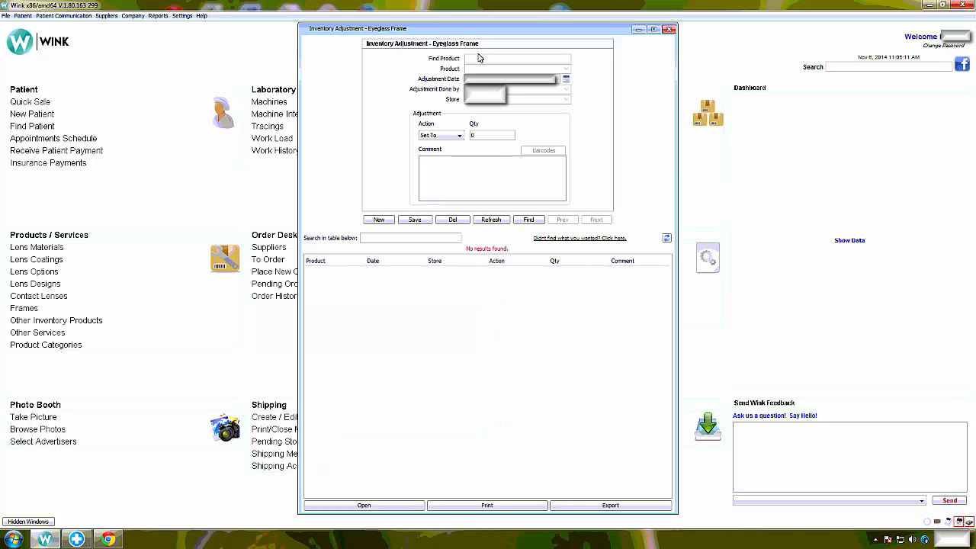
pyautogui.write('v2653')
pyautogui.press('Return')
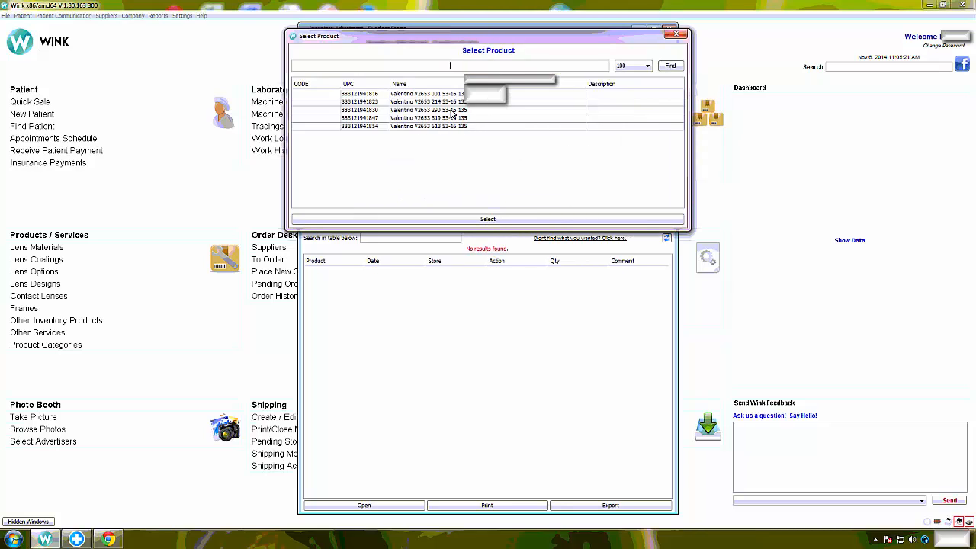
pyautogui.click(452, 112)
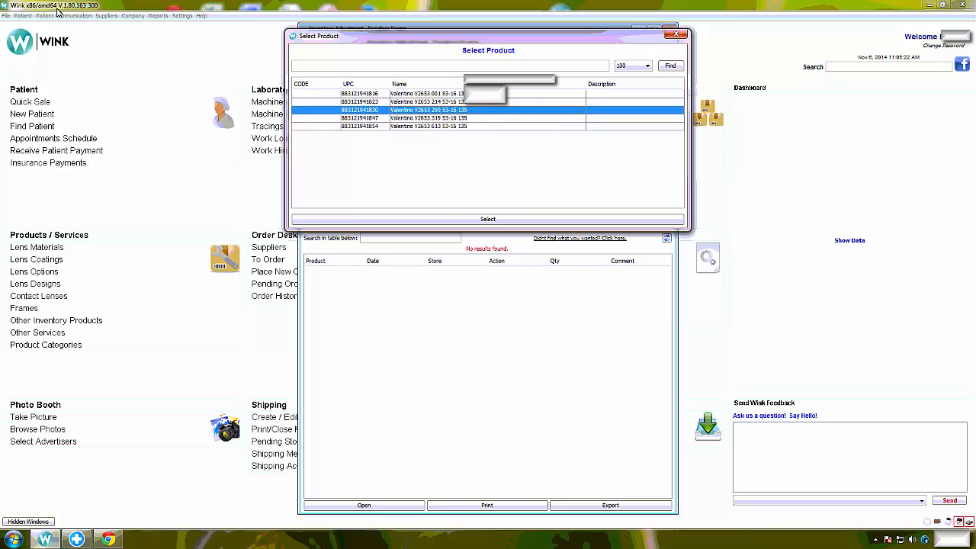
pyautogui.click(460, 93)
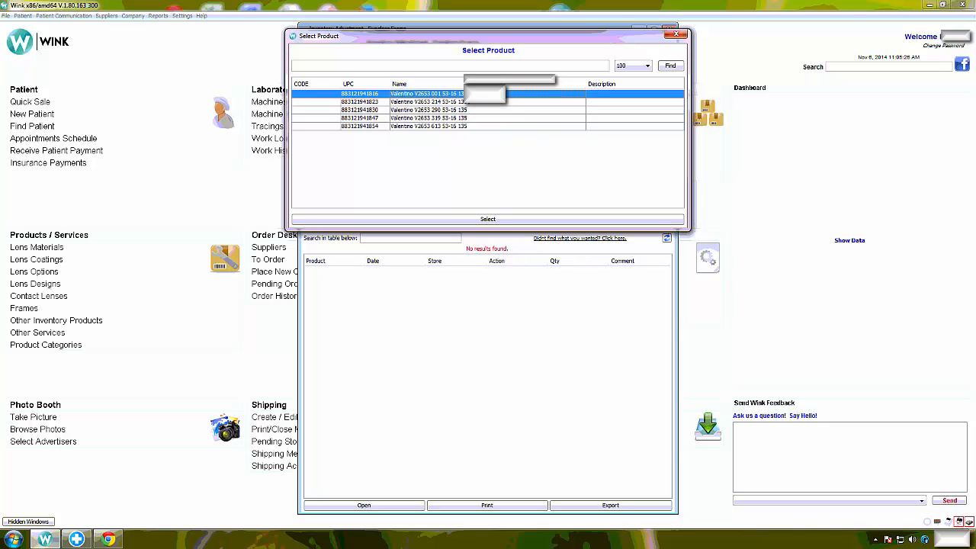
pyautogui.click(494, 219)
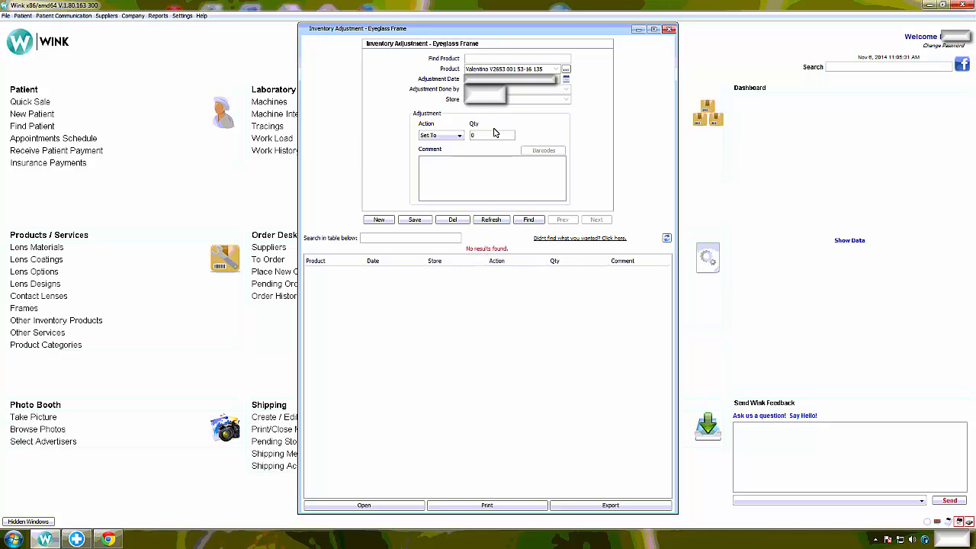
# Save an adjustment removing 1 unit of the frame with the comment "Mistake during barcoding of opening inventory", and close the adjustment form
pyautogui.click(459, 135)
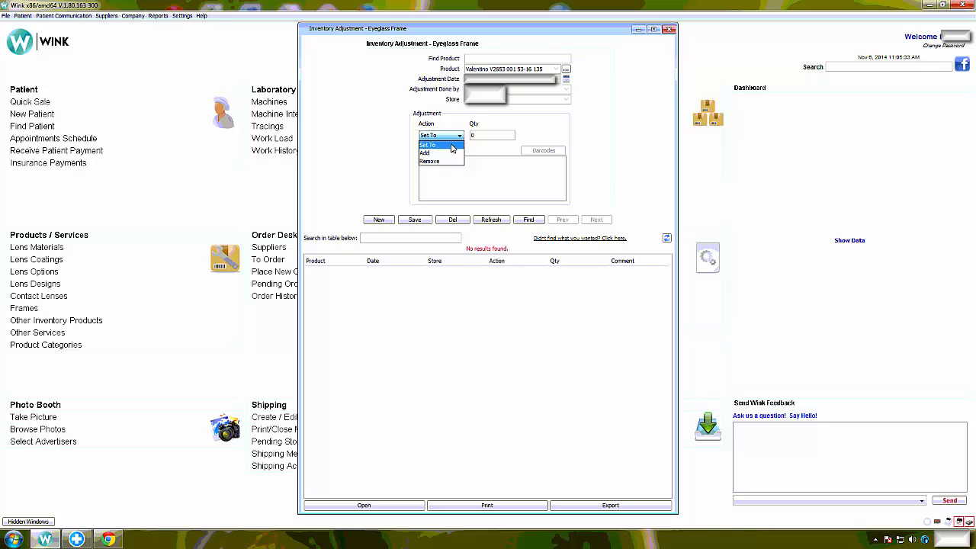
pyautogui.click(444, 160)
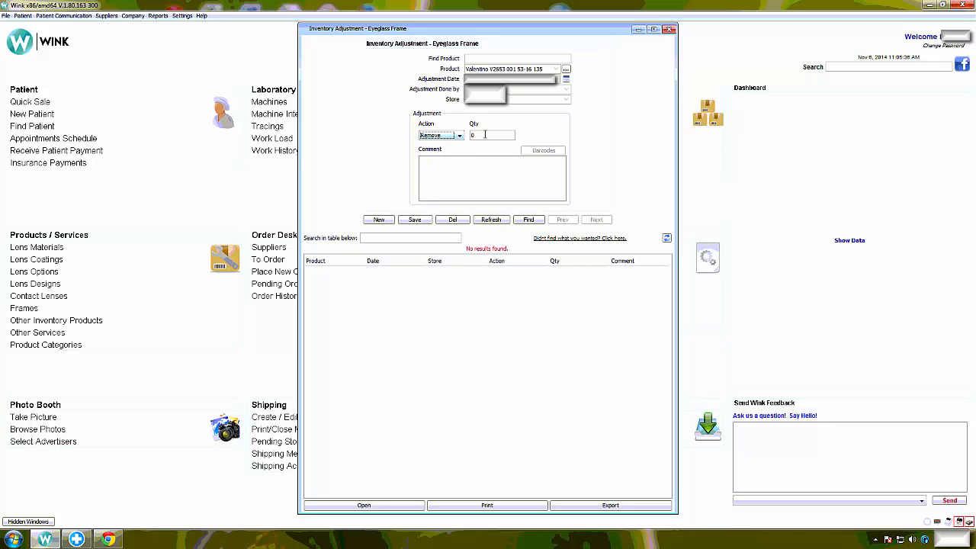
pyautogui.click(485, 135)
pyautogui.write('1')
pyautogui.click(458, 173)
pyautogui.write('Mistake during barcoding of opening inven')
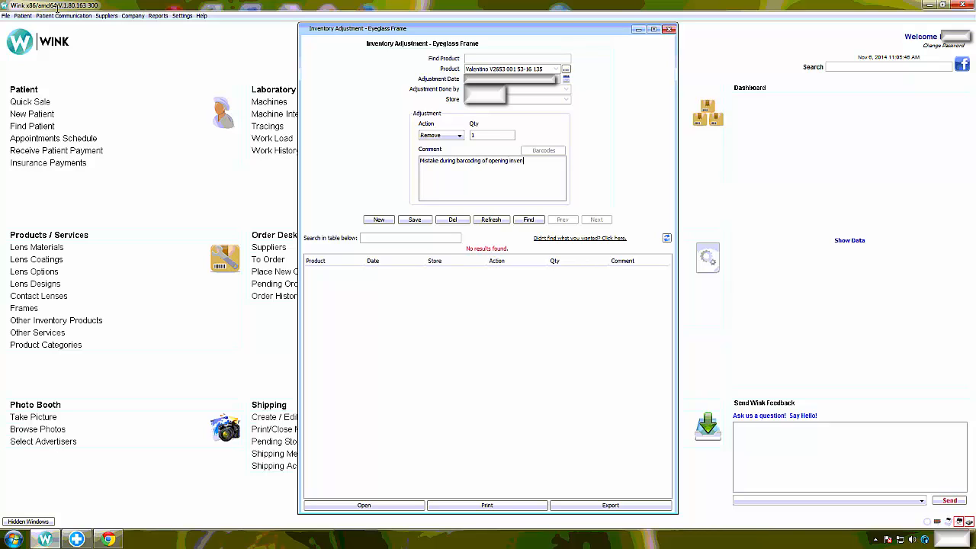
pyautogui.write('tory')
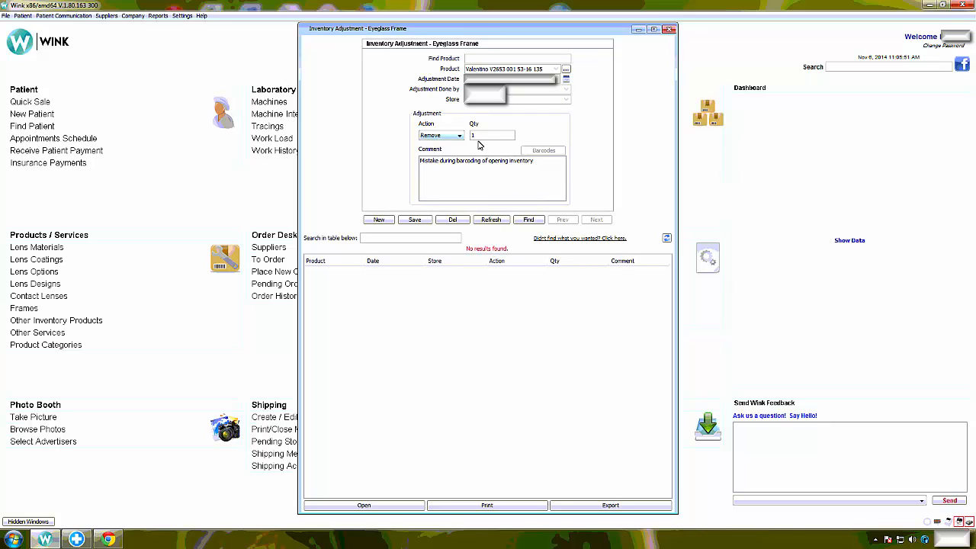
pyautogui.click(419, 219)
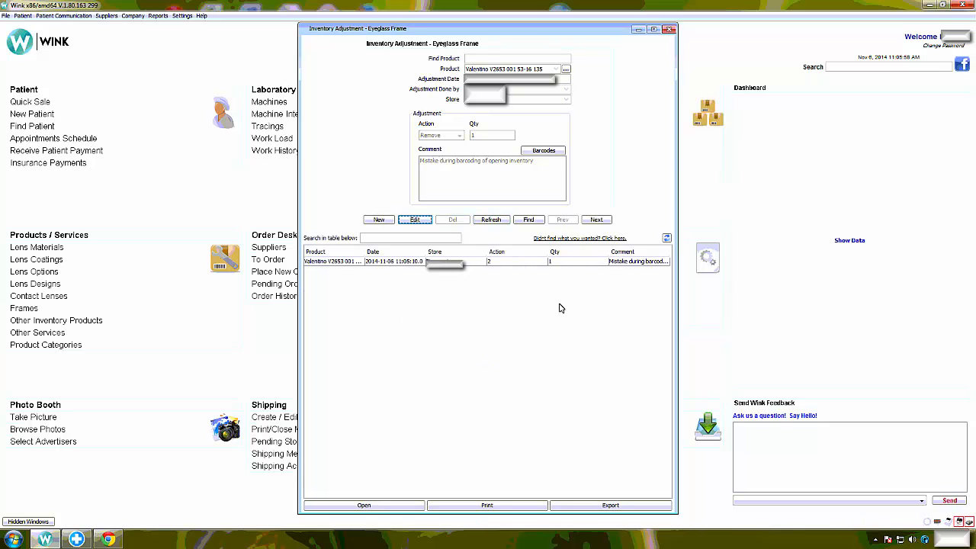
pyautogui.click(669, 31)
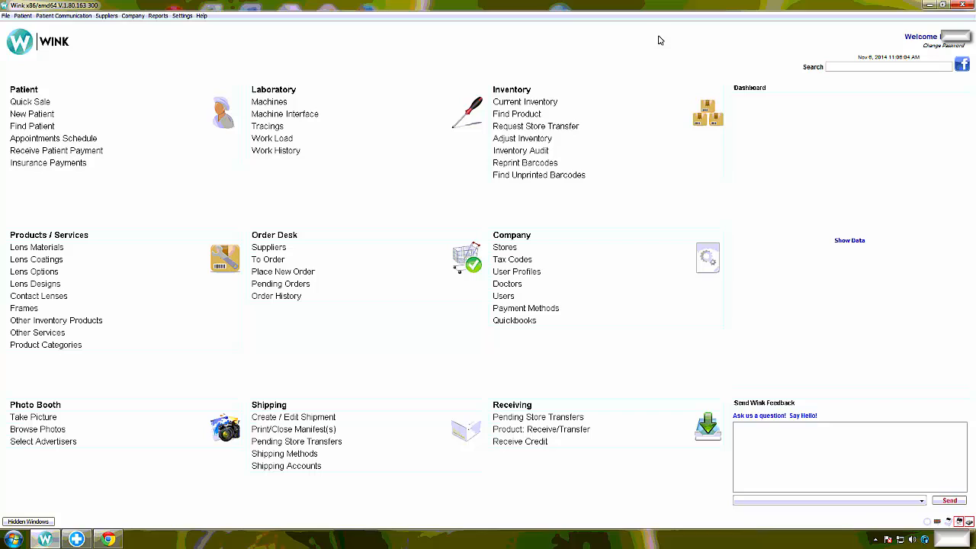
# Open the current frame inventory and start an inventory adjustment for the Swissflex entry
pyautogui.click(526, 104)
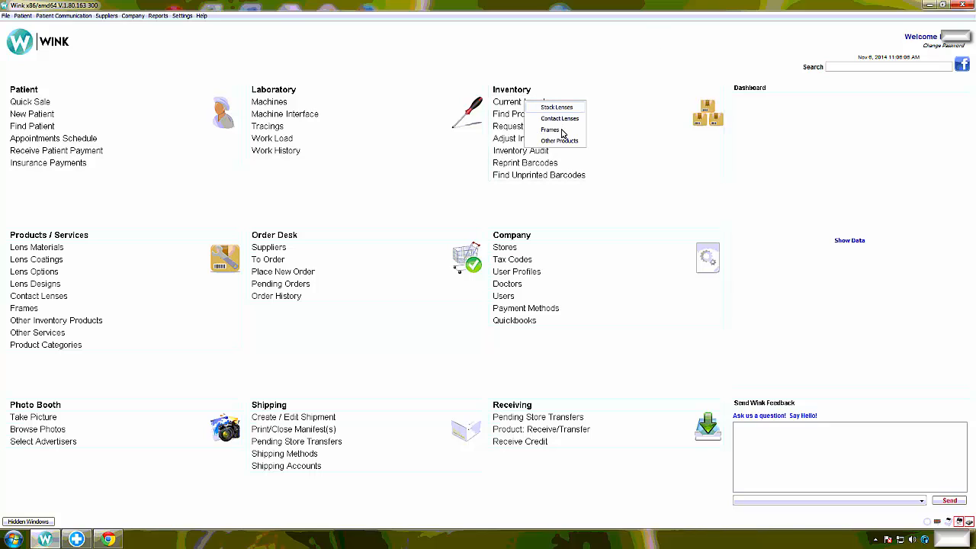
pyautogui.click(552, 130)
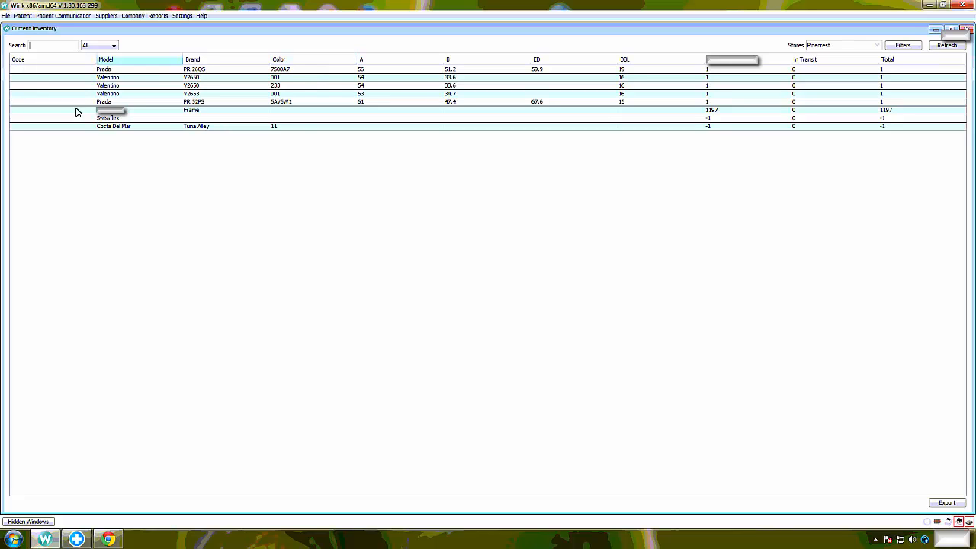
pyautogui.click(110, 119)
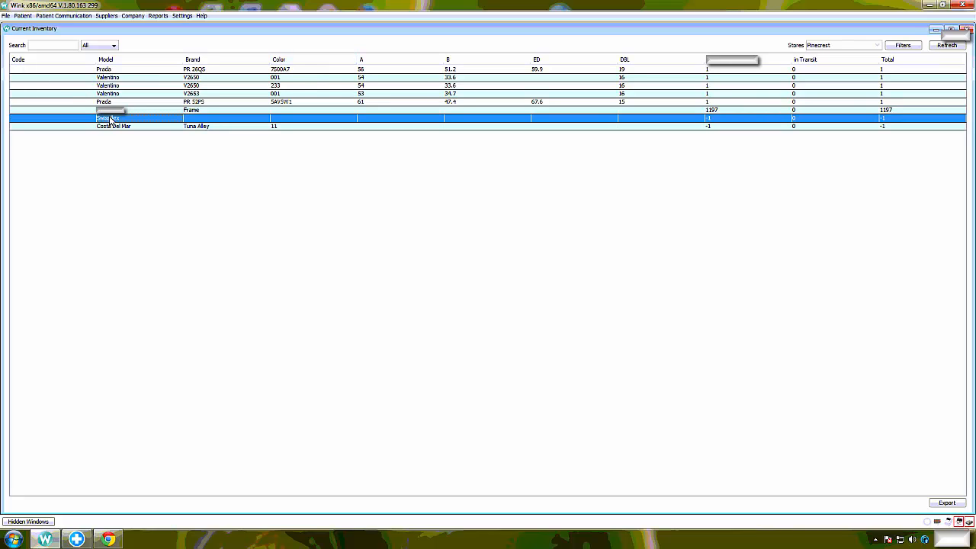
pyautogui.rightClick(109, 119)
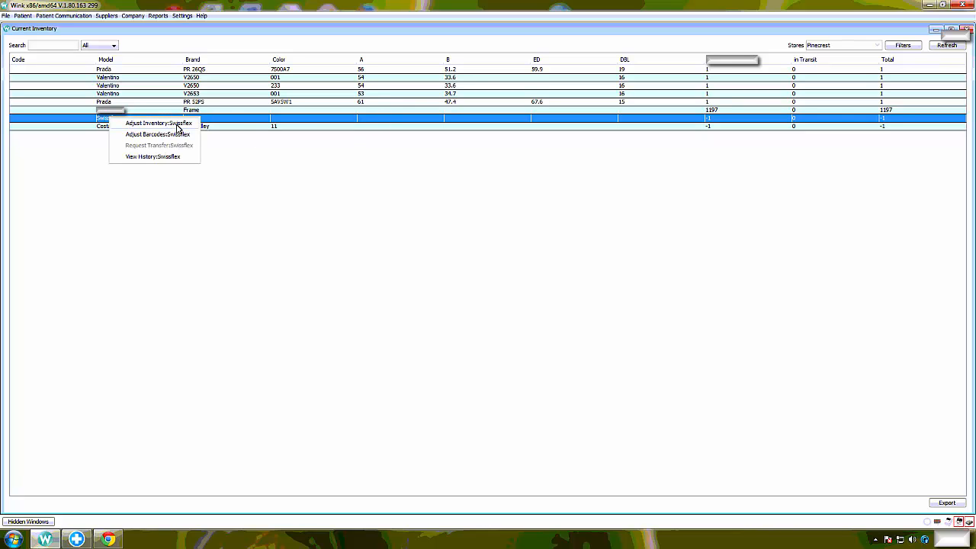
pyautogui.click(177, 123)
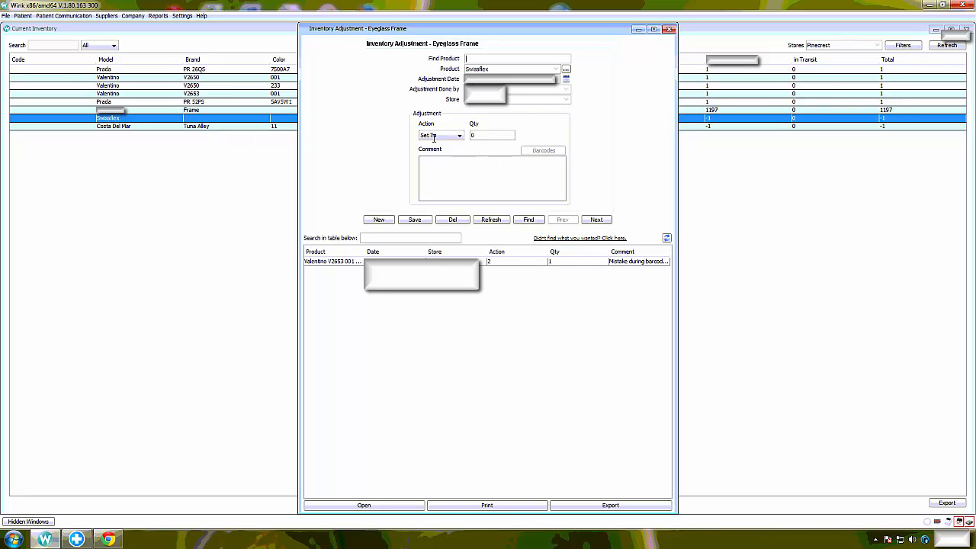
# Save the Swissflex adjustment as Set To 0 with the comment "practice", and refresh the current inventory list
pyautogui.click(474, 166)
pyautogui.write('practice')
pyautogui.click(414, 221)
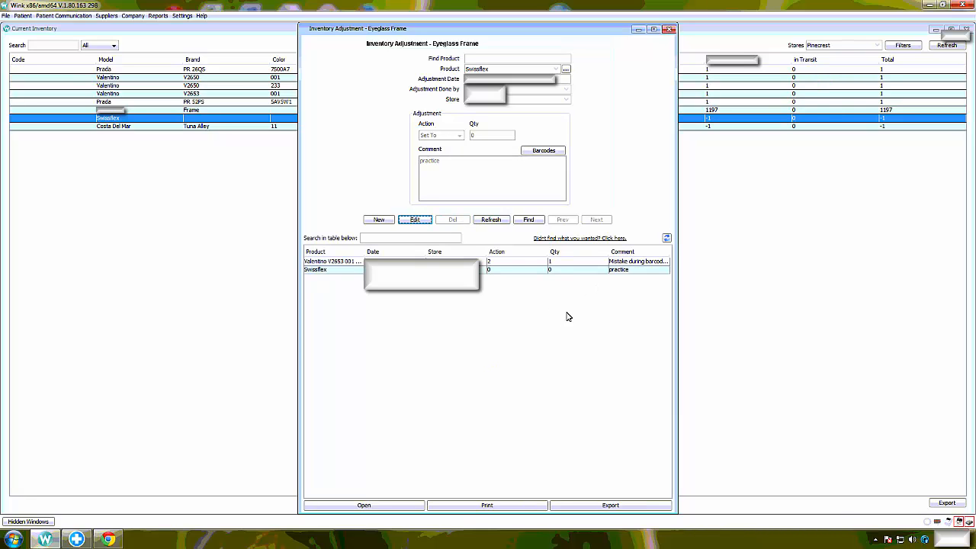
pyautogui.click(669, 30)
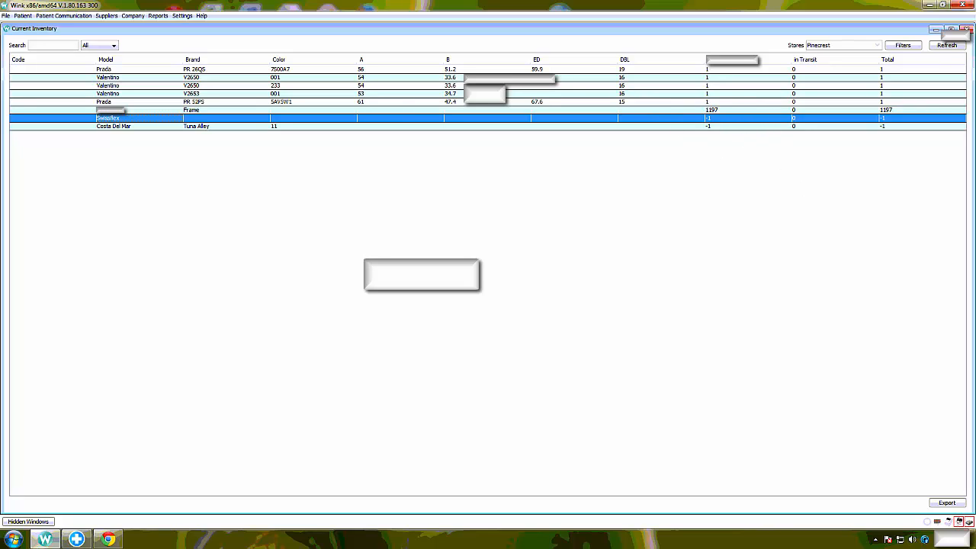
pyautogui.click(948, 46)
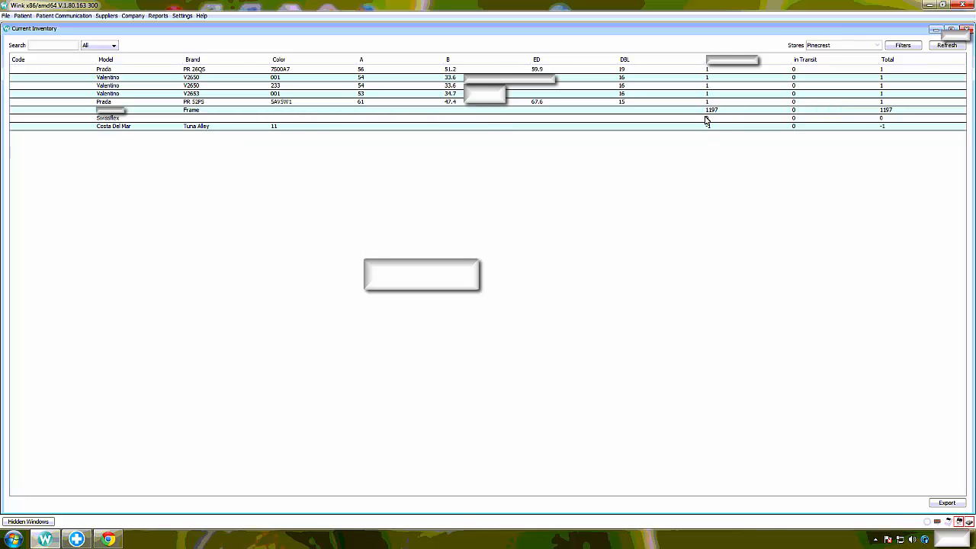
# Save an inventory adjustment for Costa Del Mar Tuna Alley 11 as Set To 0 with the comment "practice", and close the form
pyautogui.click(114, 126)
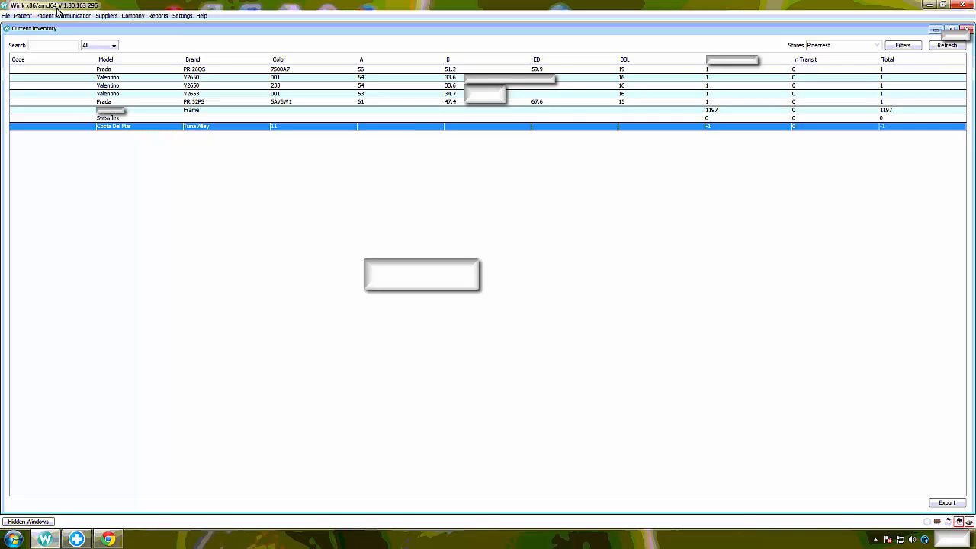
pyautogui.rightClick(158, 130)
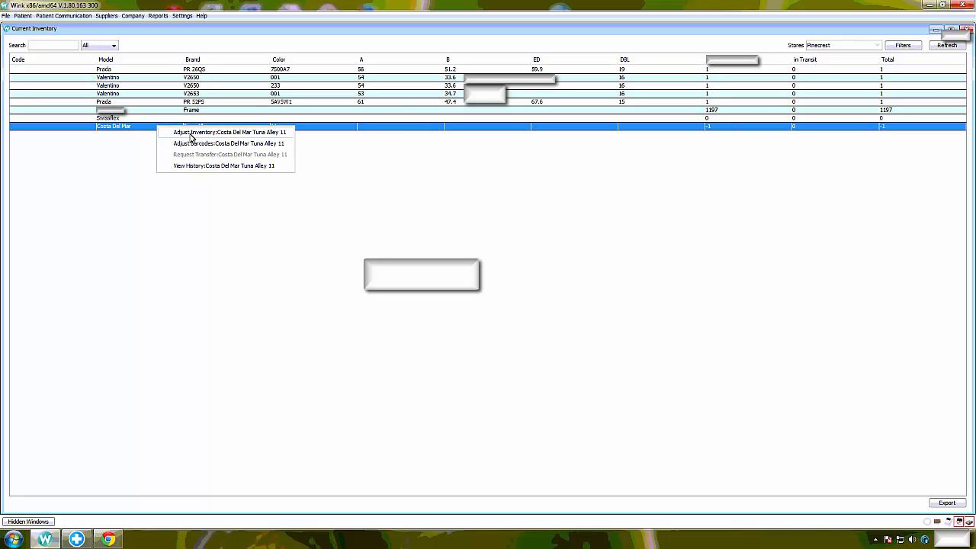
pyautogui.click(192, 137)
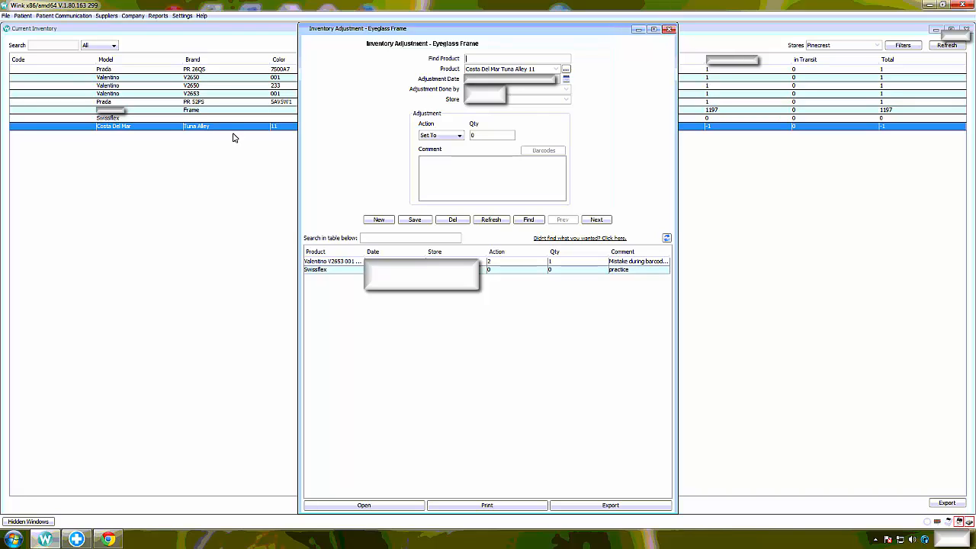
pyautogui.click(459, 136)
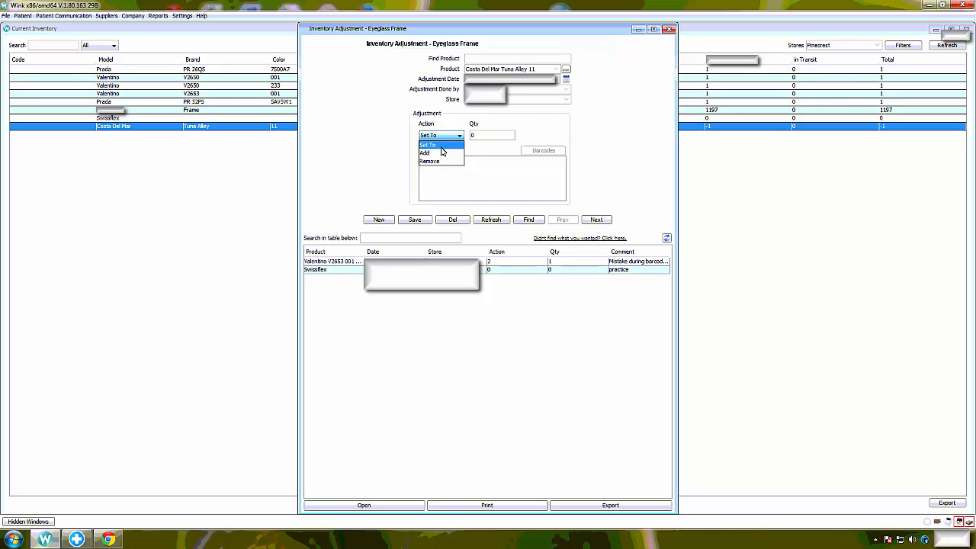
pyautogui.click(440, 145)
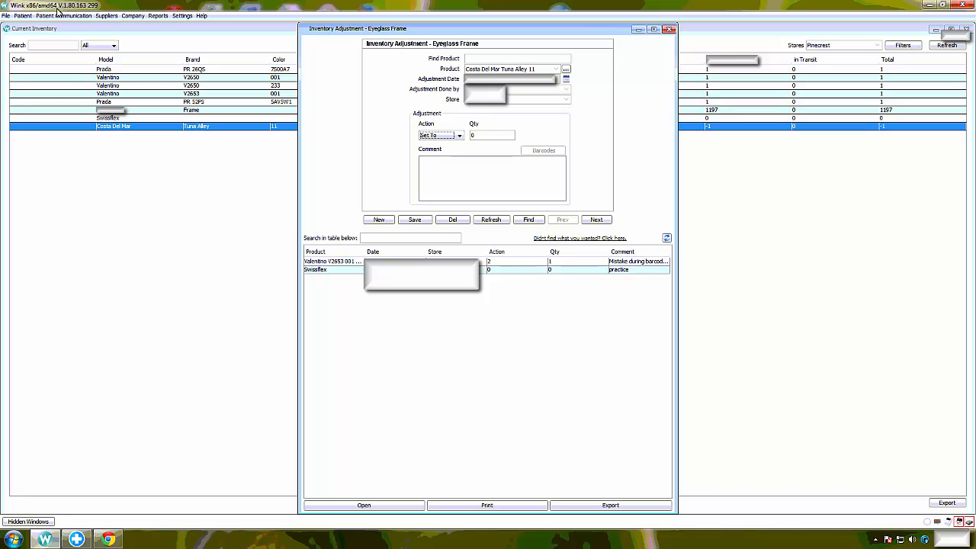
pyautogui.click(484, 164)
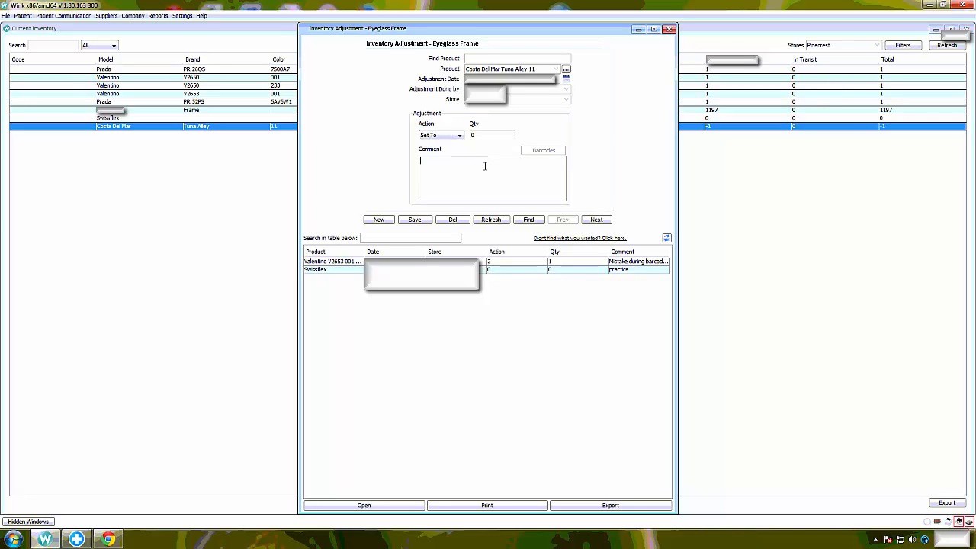
pyautogui.write('practice')
pyautogui.click(411, 219)
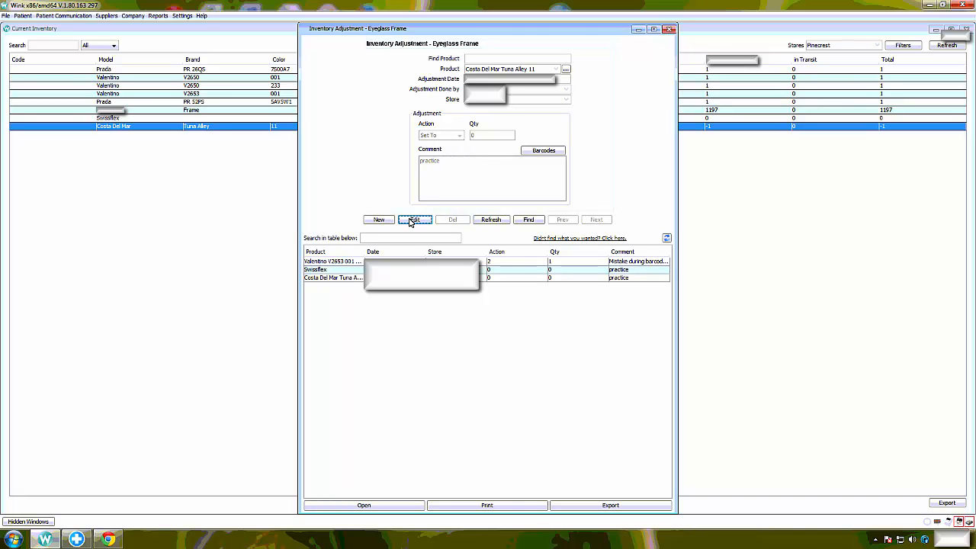
pyautogui.click(668, 30)
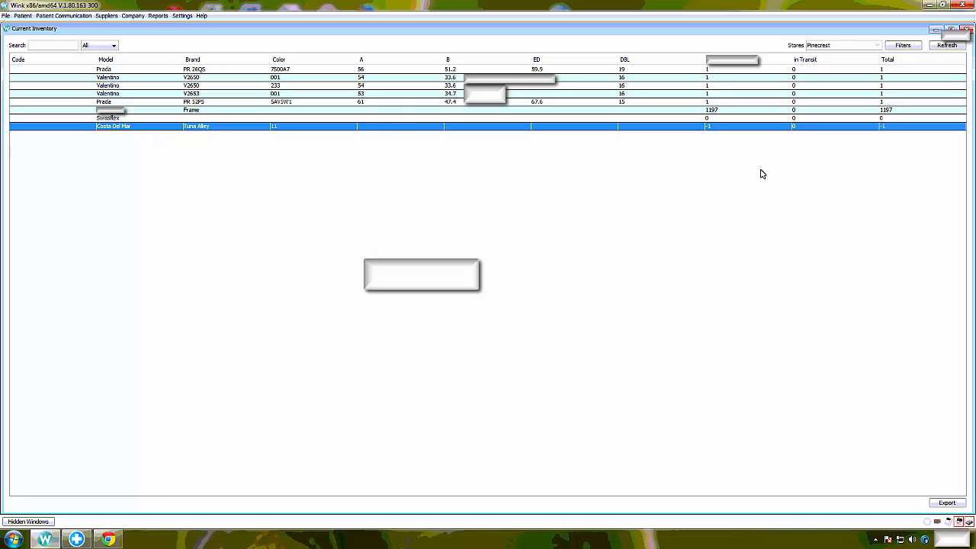
# Start an inventory adjustment for the entry with the brand Frame, using the action Set To with quantity 0
pyautogui.rightClick(122, 111)
pyautogui.click(146, 117)
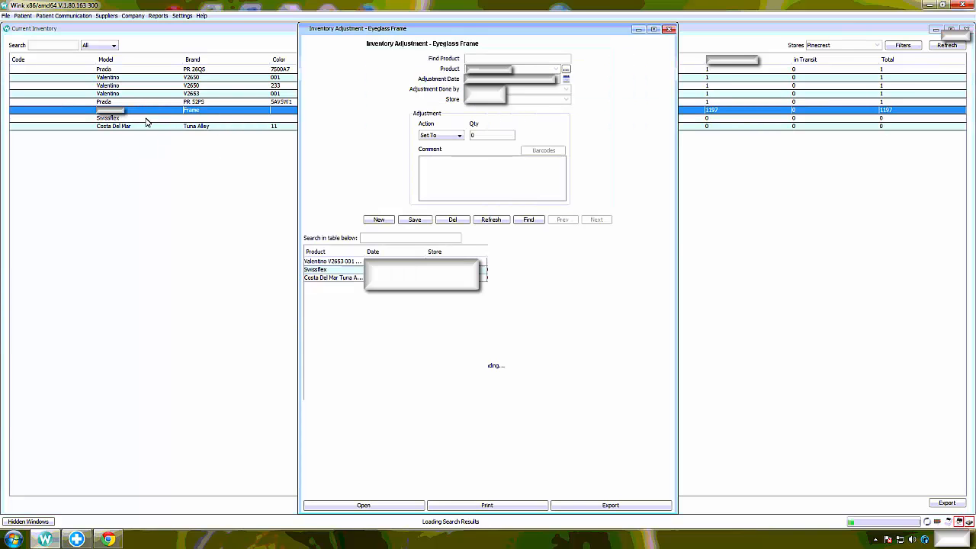
pyautogui.click(460, 137)
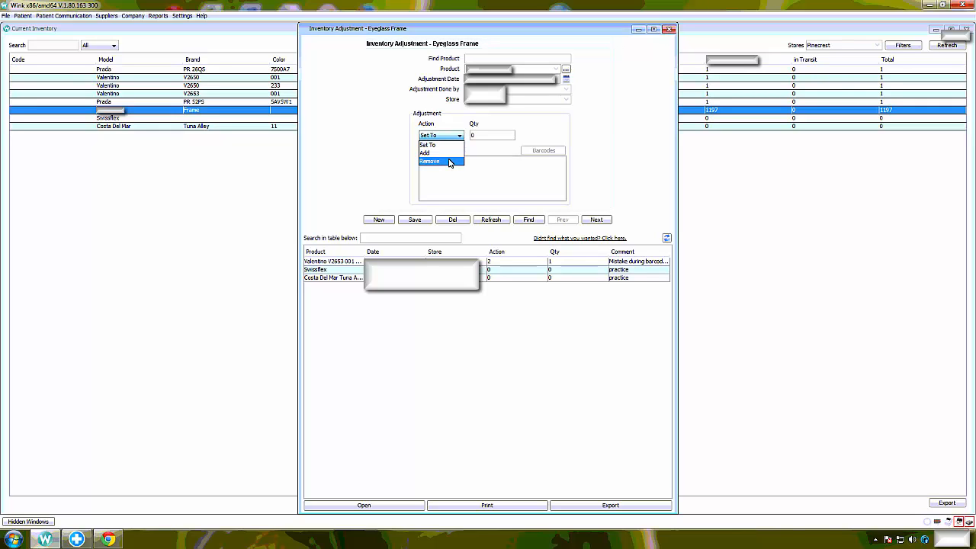
pyautogui.click(449, 161)
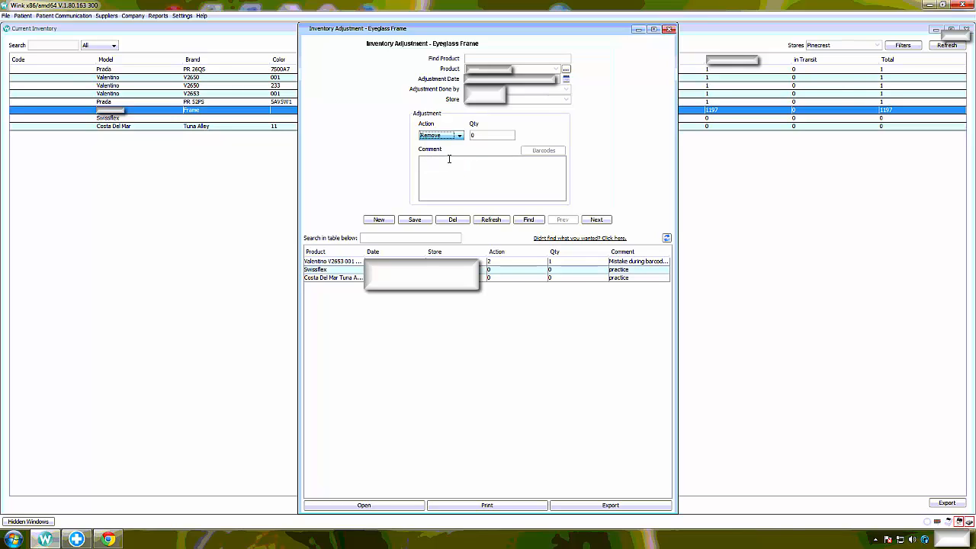
pyautogui.click(442, 136)
pyautogui.click(442, 145)
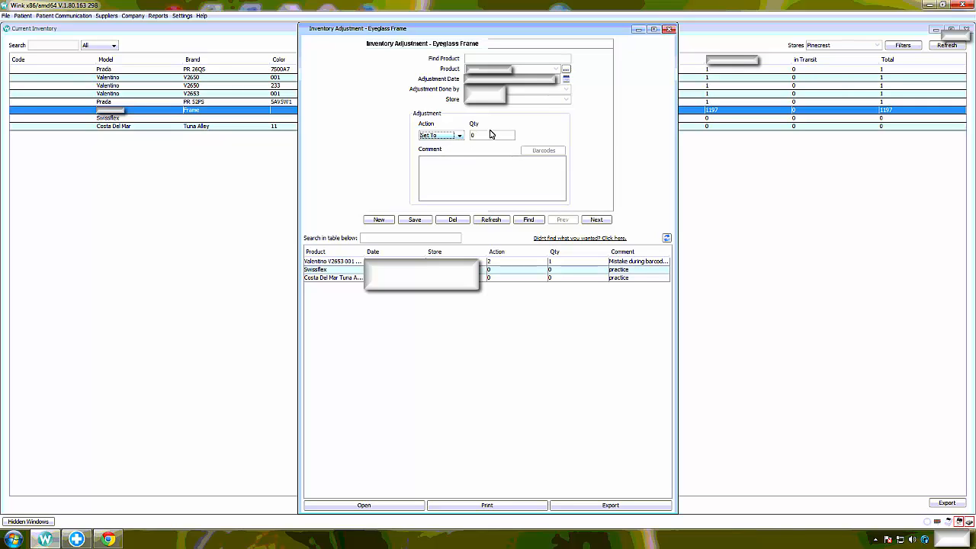
# Save the adjustment with the comment "practice", close the form, and refresh the current inventory list
pyautogui.click(414, 221)
pyautogui.click(503, 180)
pyautogui.write('practice')
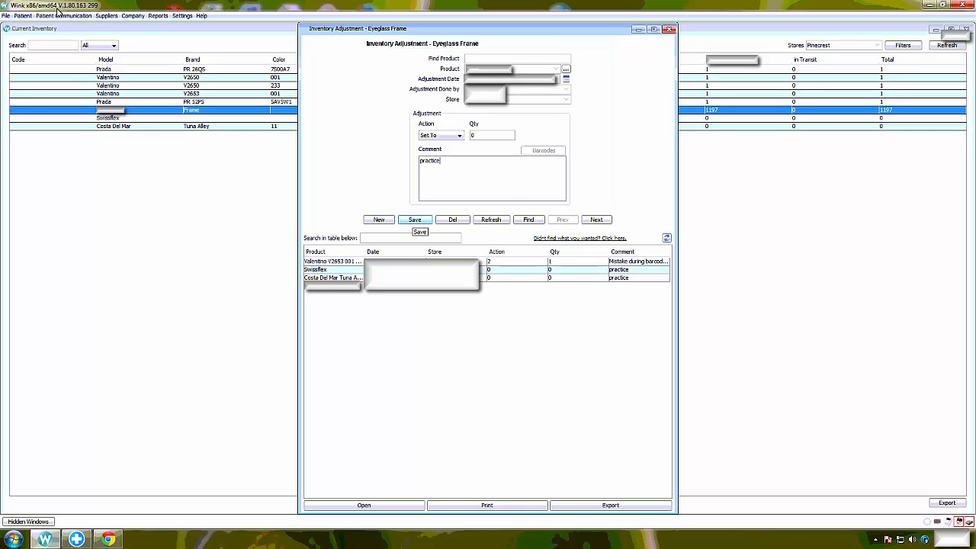
pyautogui.click(414, 219)
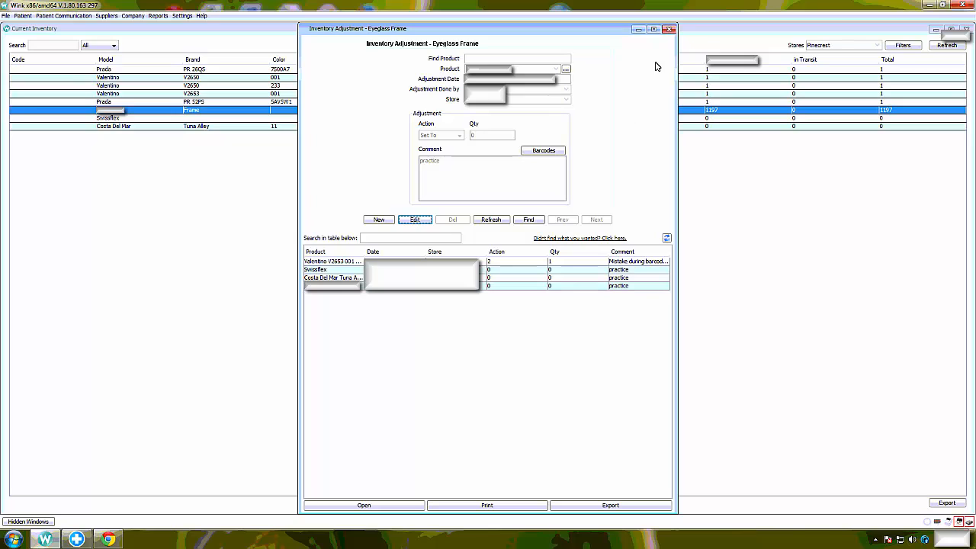
pyautogui.click(668, 29)
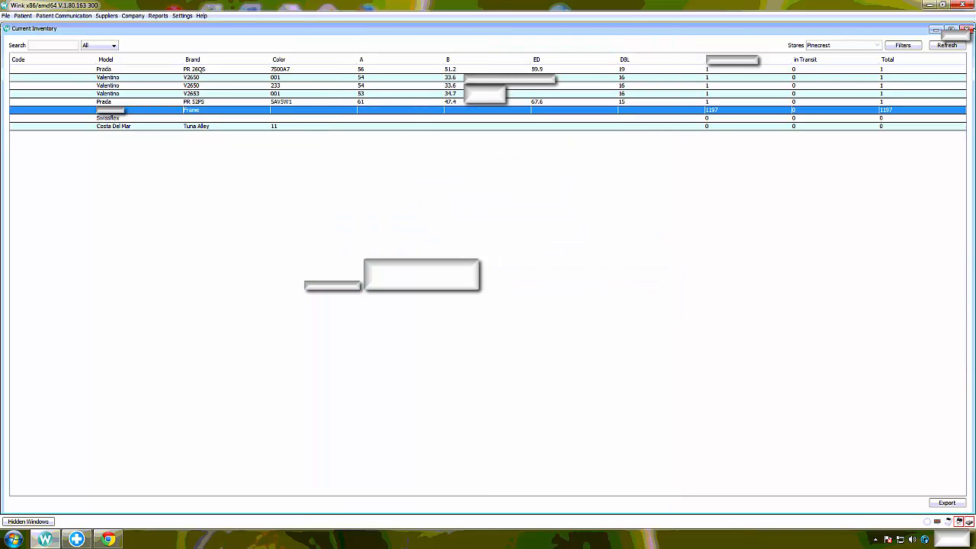
pyautogui.click(948, 46)
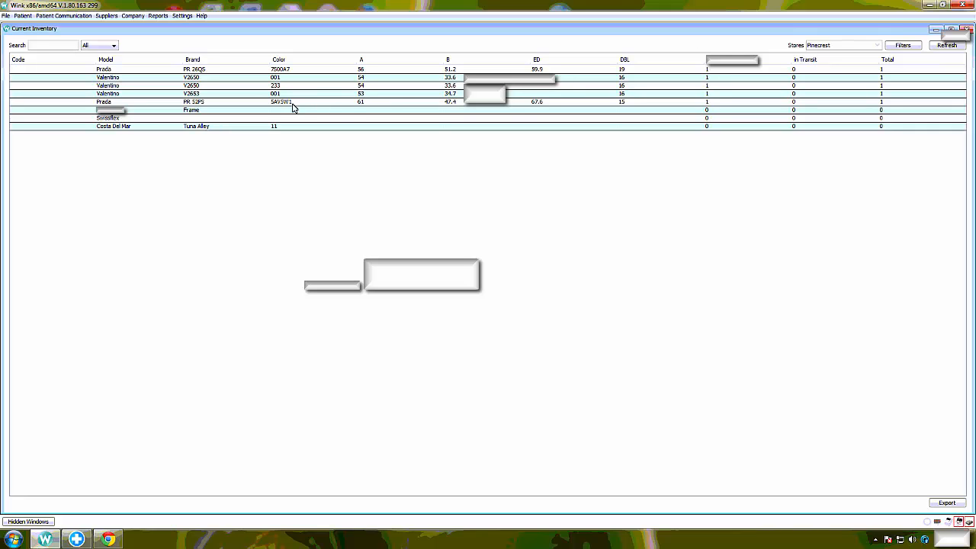
pyautogui.rightClick(118, 102)
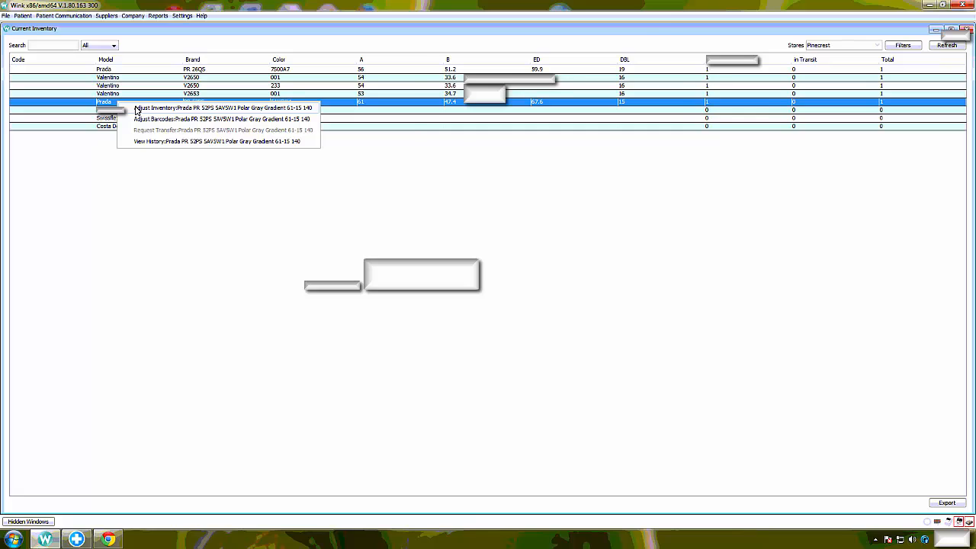
pyautogui.click(137, 108)
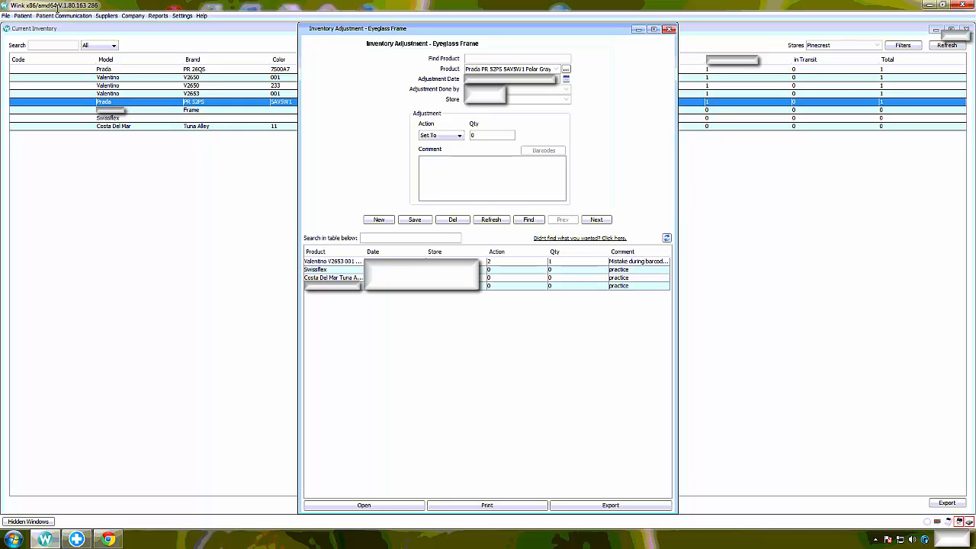
pyautogui.click(669, 29)
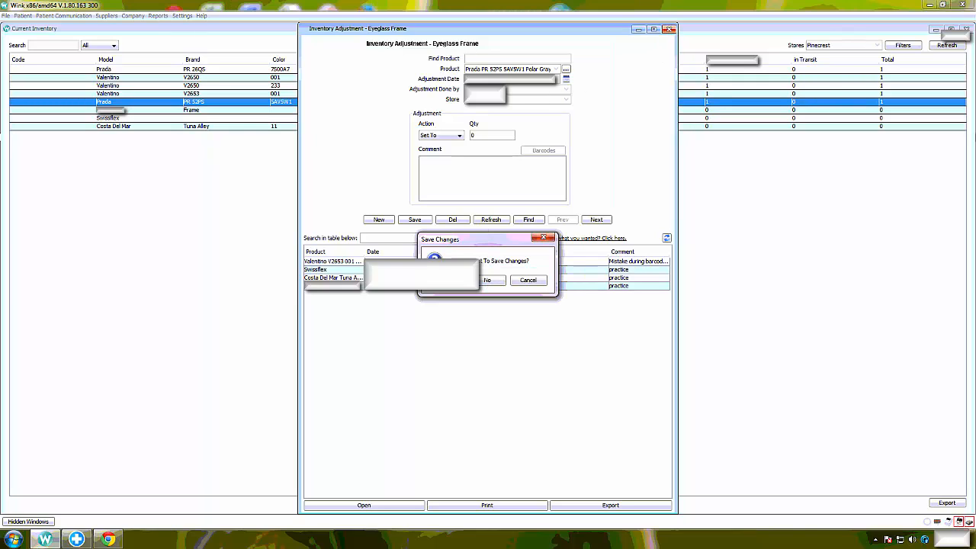
pyautogui.click(490, 282)
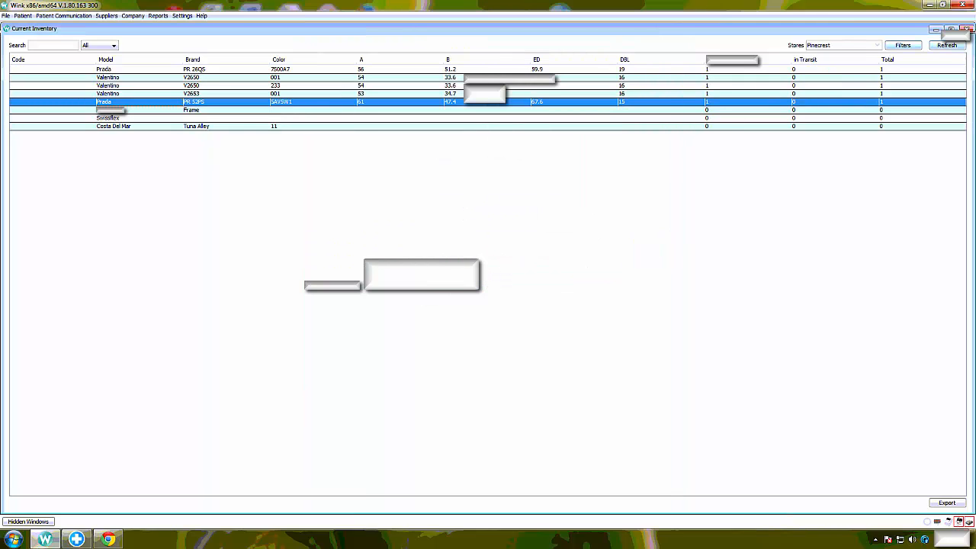
# Close the current inventory and open the product selection for generating a brand new barcode in Reprint Barcodes
pyautogui.click(965, 29)
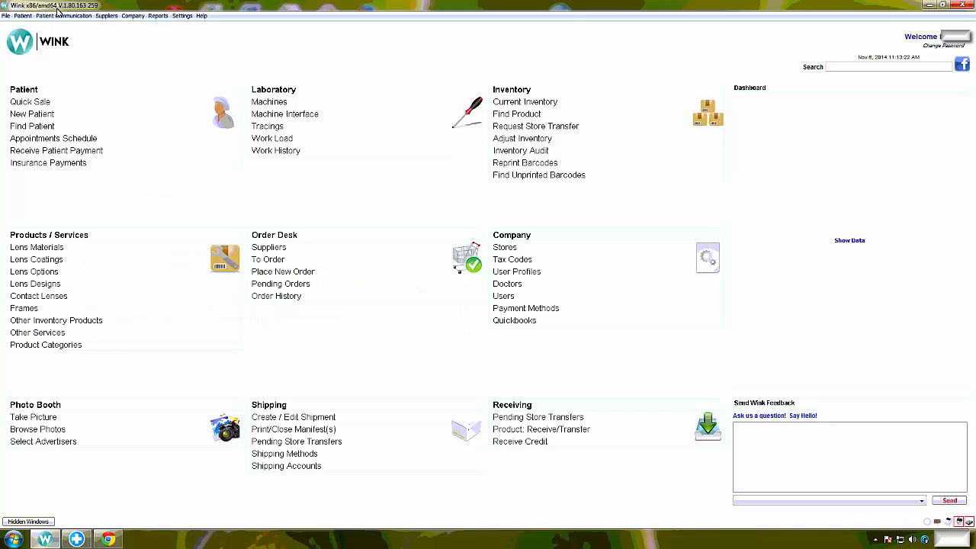
pyautogui.click(515, 164)
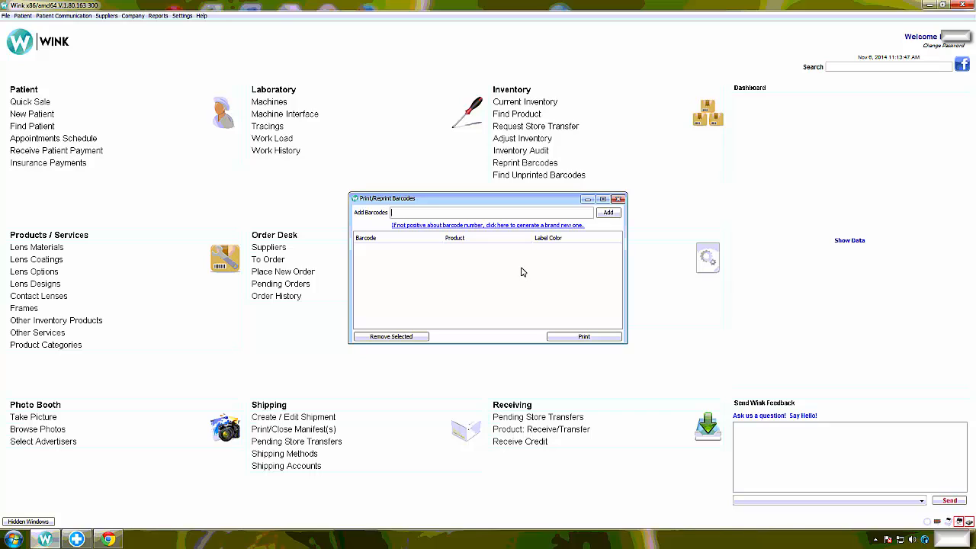
pyautogui.click(506, 226)
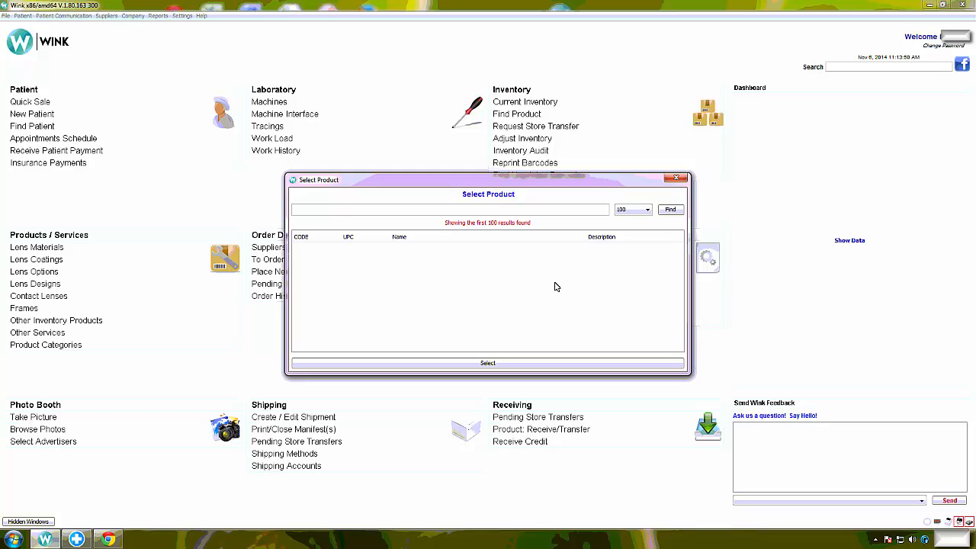
# Search the products for "pr 26qs"
pyautogui.click(470, 210)
pyautogui.write('26qs')
pyautogui.click(668, 212)
pyautogui.click(433, 206)
pyautogui.write('pr')
pyautogui.click(671, 209)
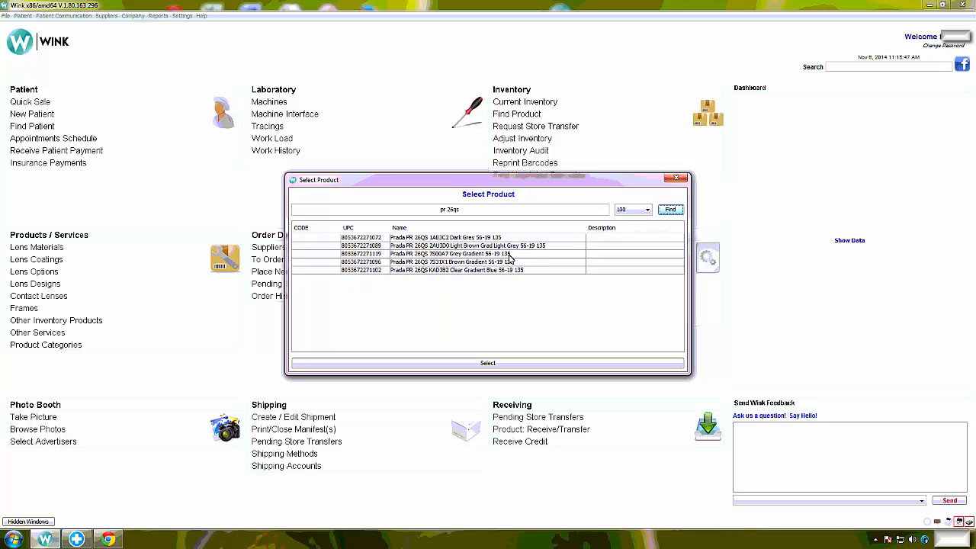
# Select Prada PR 26QS 7S00A7 Grey Gradient 56-19 135 and print its barcode to the Datamax E-Class Mark III (USB) in Style 01 - Loop
pyautogui.click(444, 254)
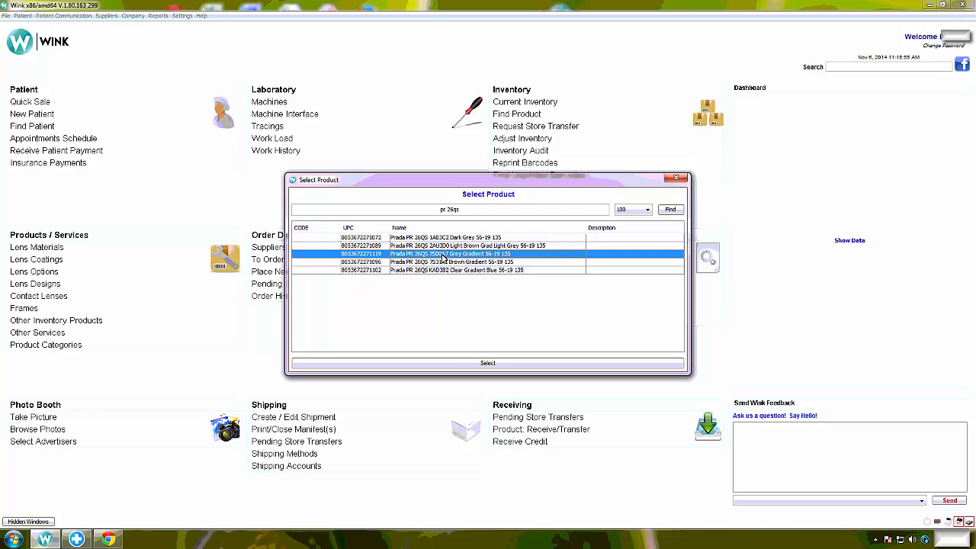
pyautogui.click(446, 365)
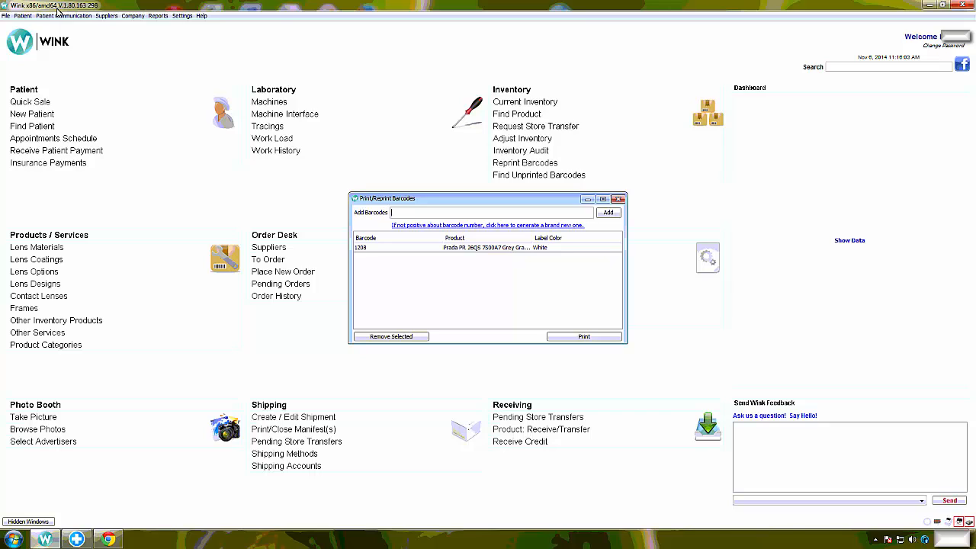
pyautogui.click(561, 338)
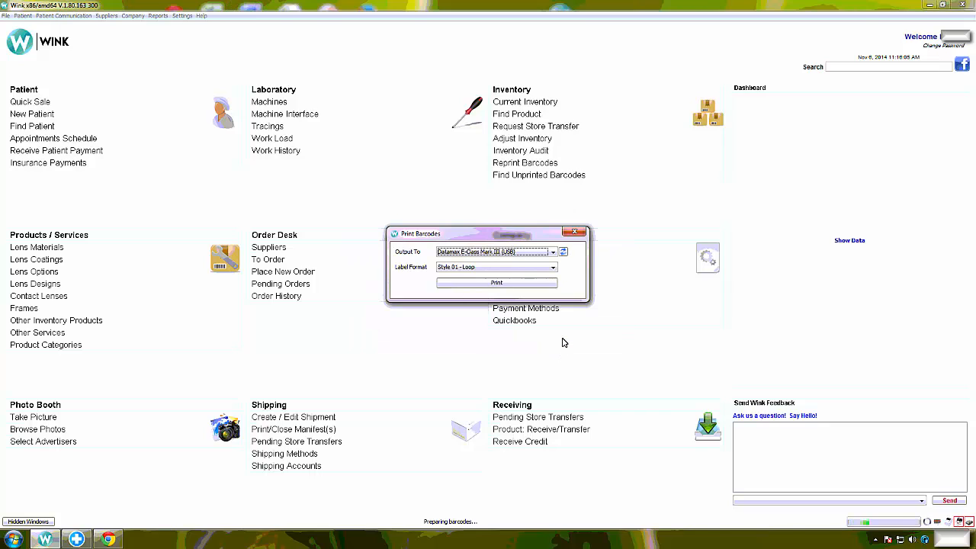
pyautogui.click(539, 284)
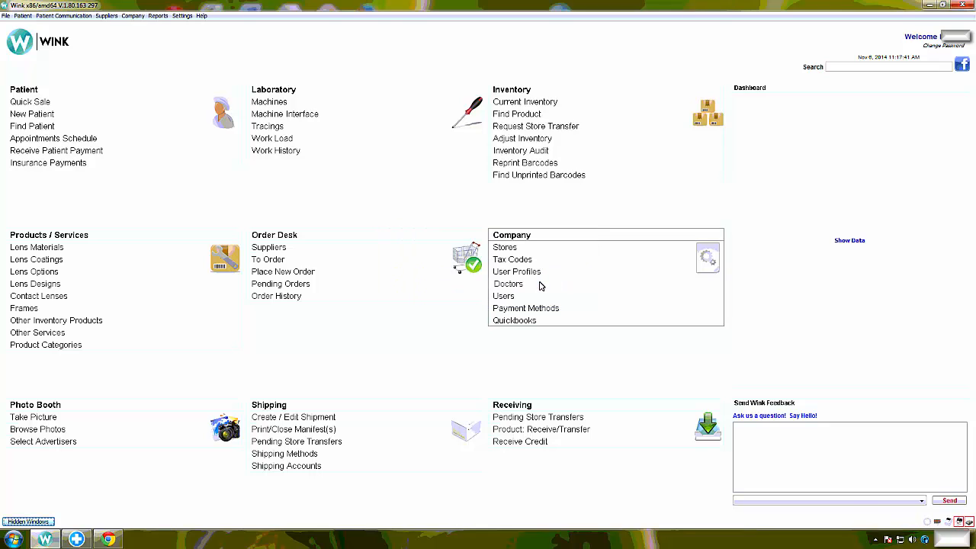
# Review the current frame inventory quantities, and close the list
pyautogui.click(526, 103)
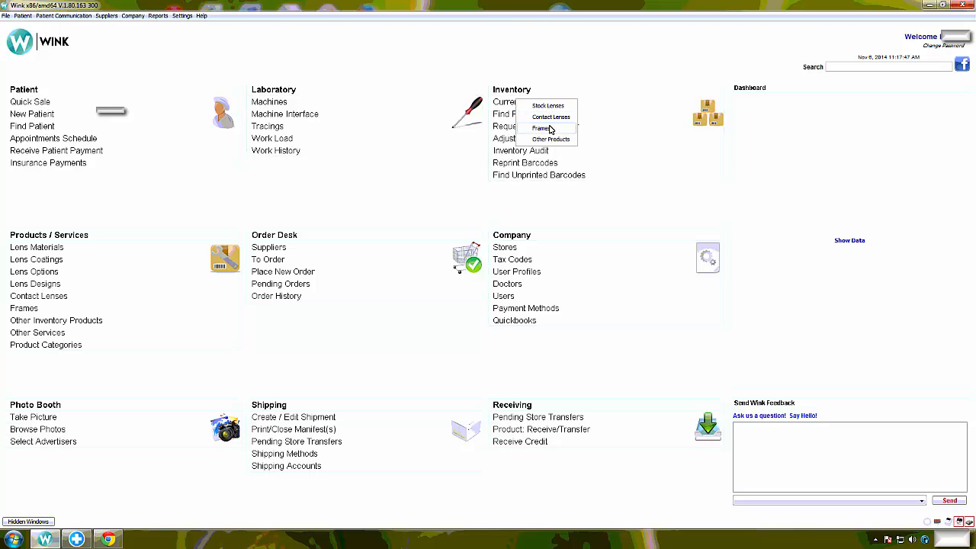
pyautogui.click(547, 128)
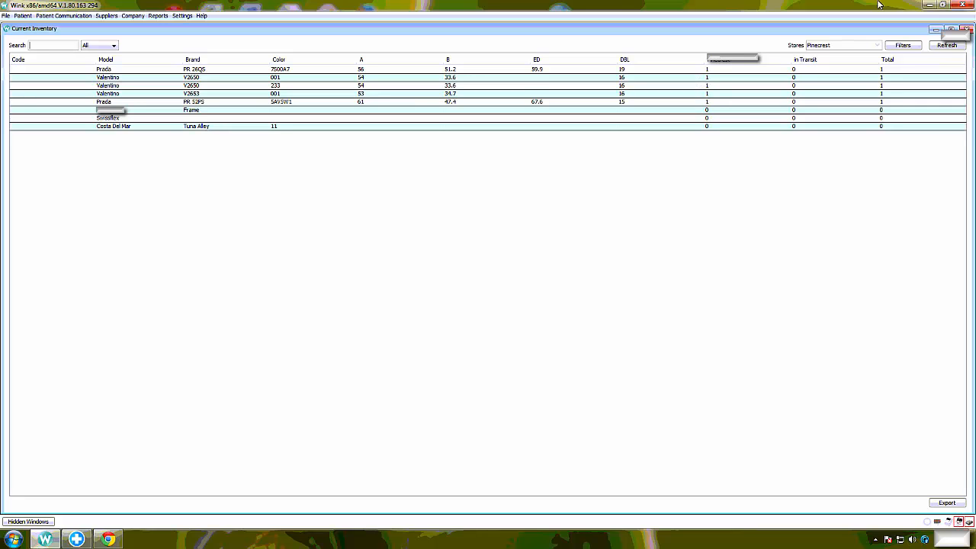
pyautogui.click(966, 28)
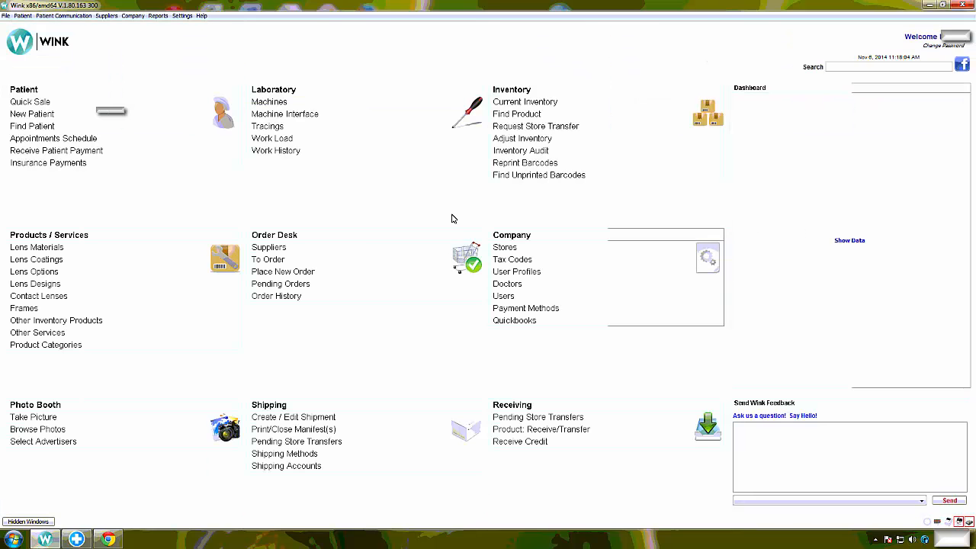
pyautogui.click(7, 15)
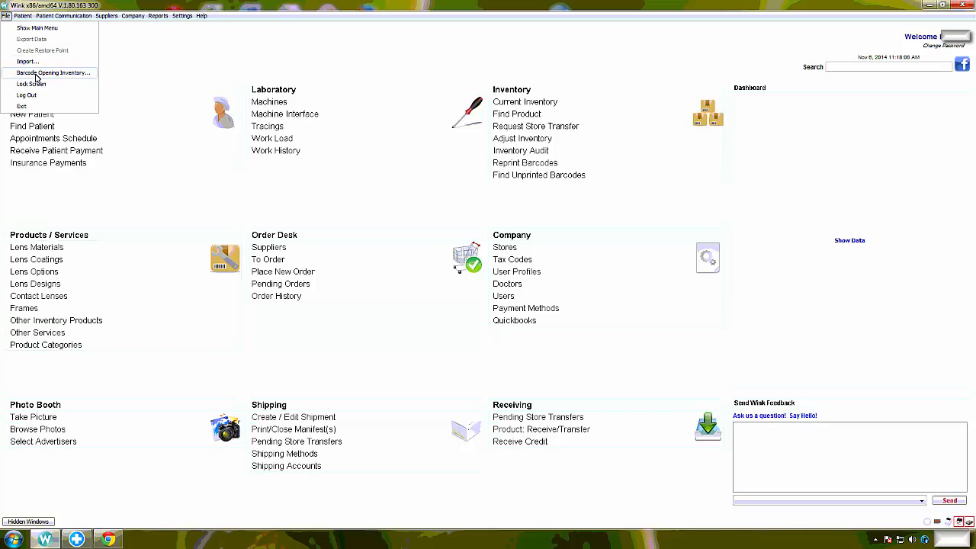
pyautogui.click(366, 52)
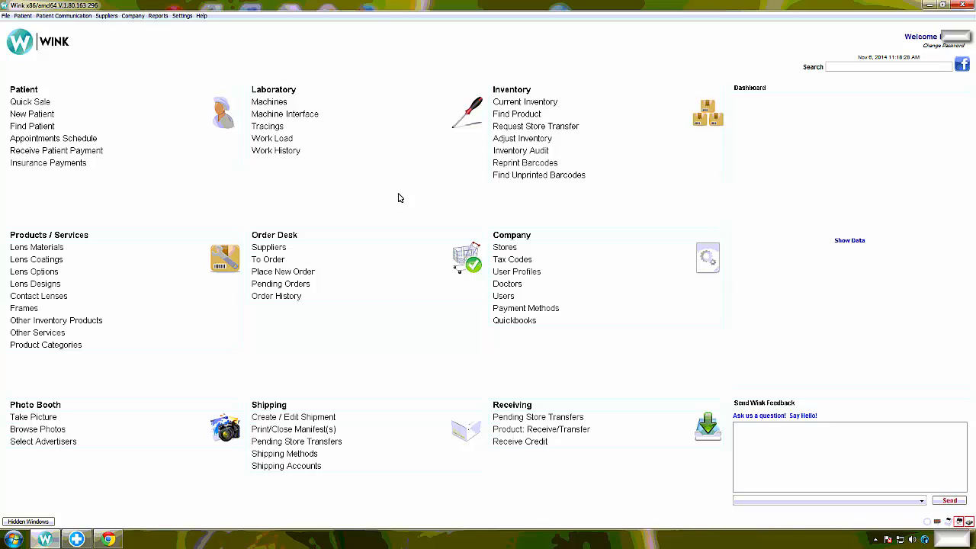
pyautogui.click(164, 19)
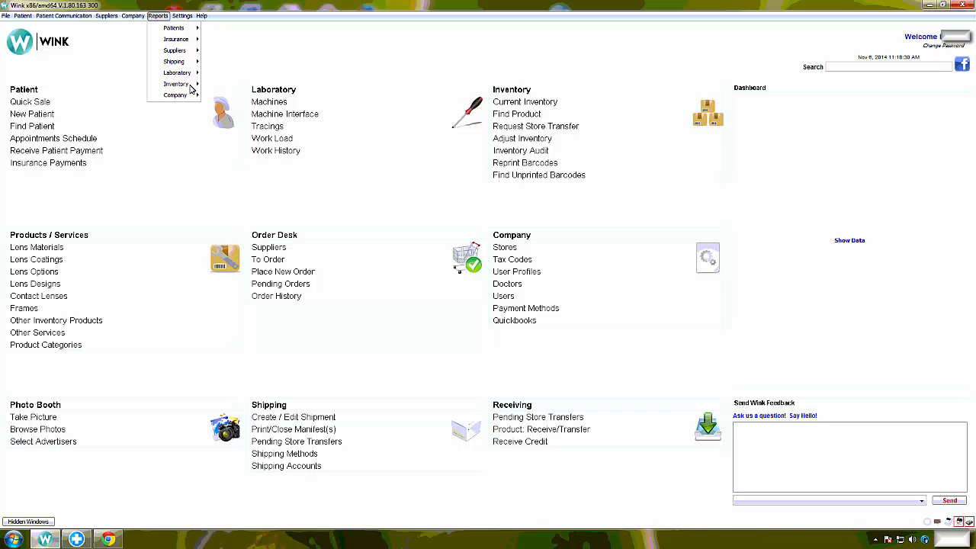
pyautogui.moveTo(183, 86)
pyautogui.moveTo(251, 88)
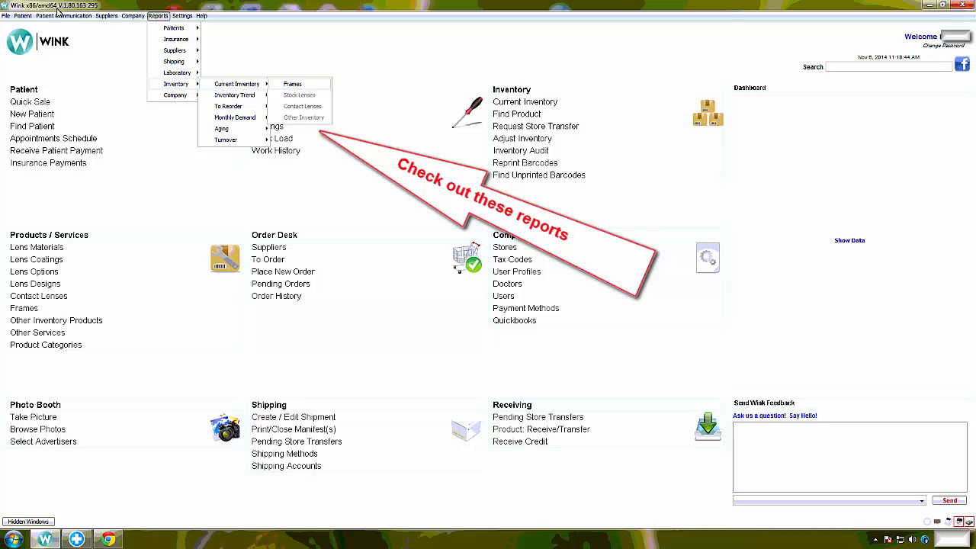
pyautogui.click(470, 55)
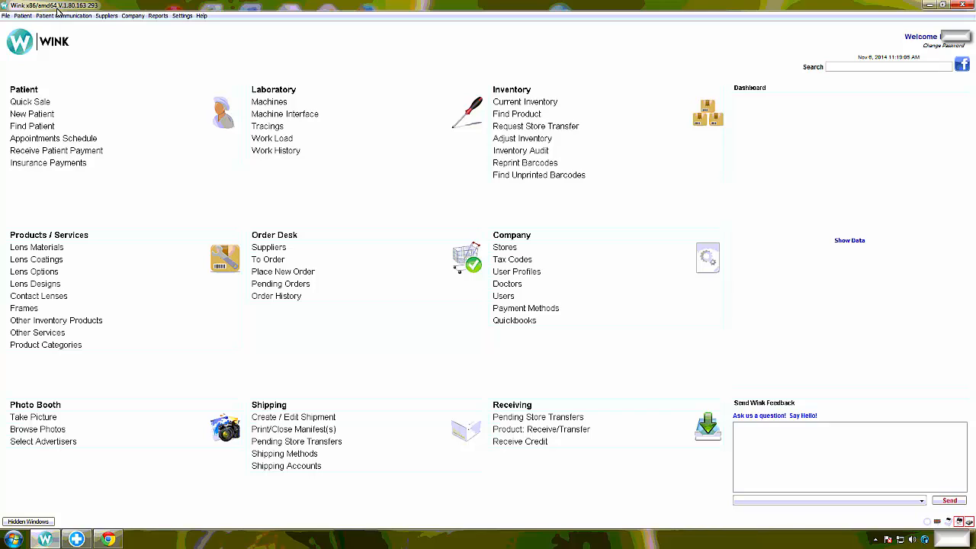
pyautogui.click(6, 16)
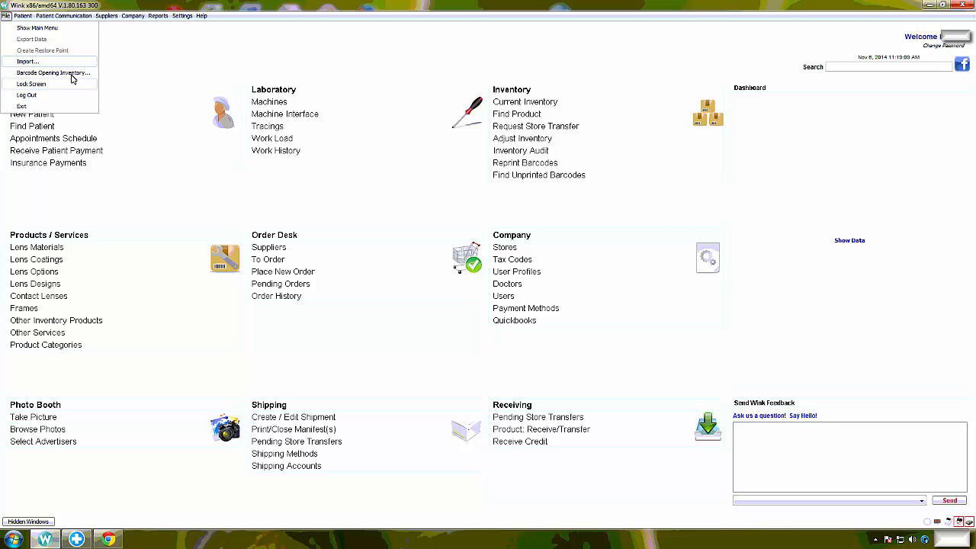
pyautogui.click(435, 60)
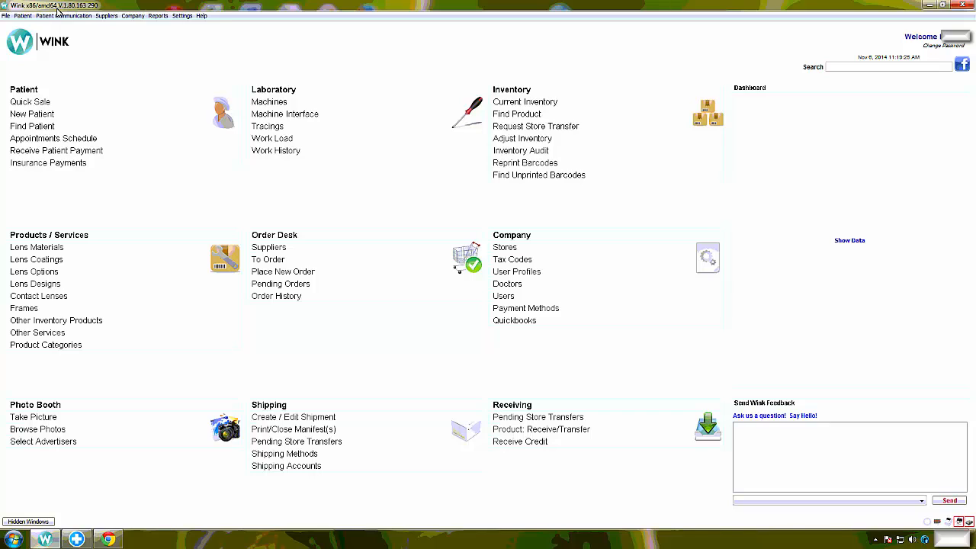
# Start a new product receipt from the supplier Luxottica and choose the supplier account
pyautogui.click(551, 431)
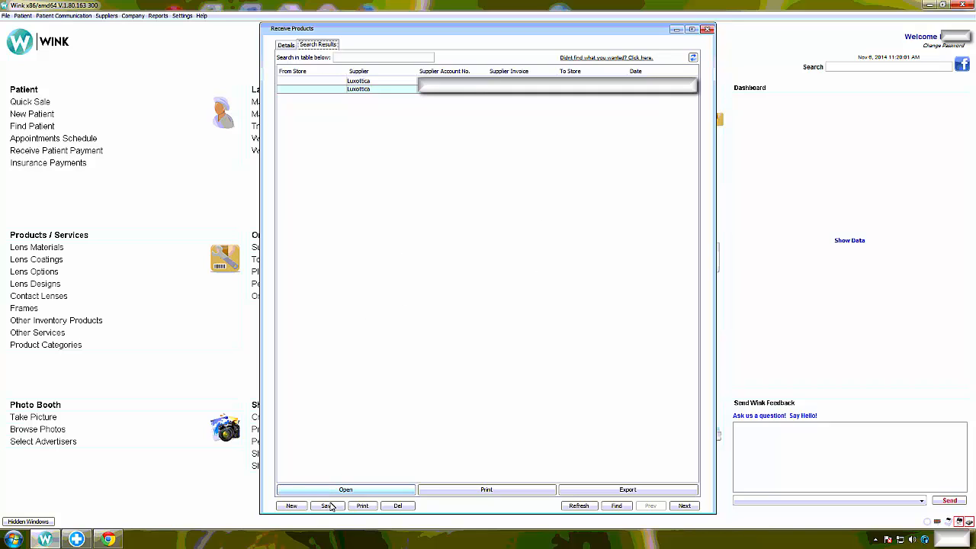
pyautogui.click(291, 506)
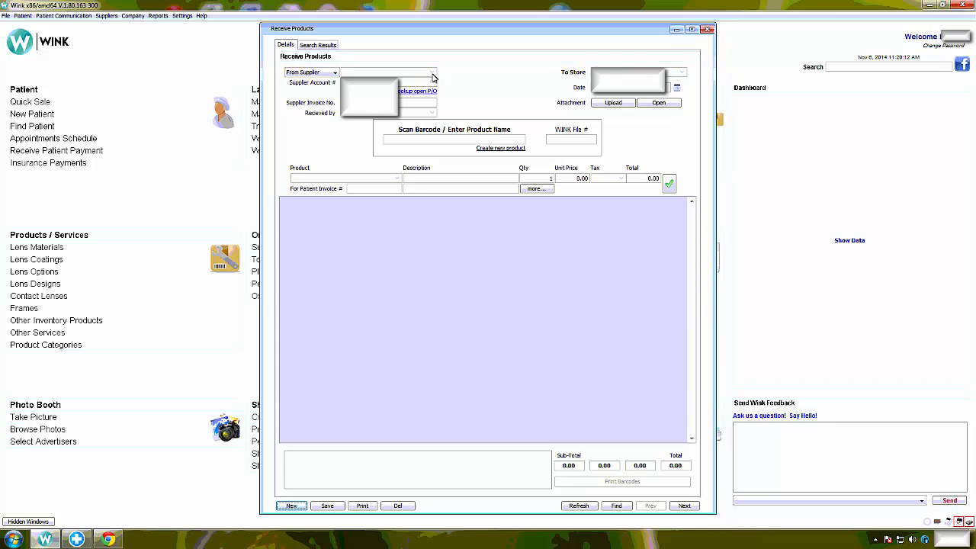
pyautogui.click(431, 73)
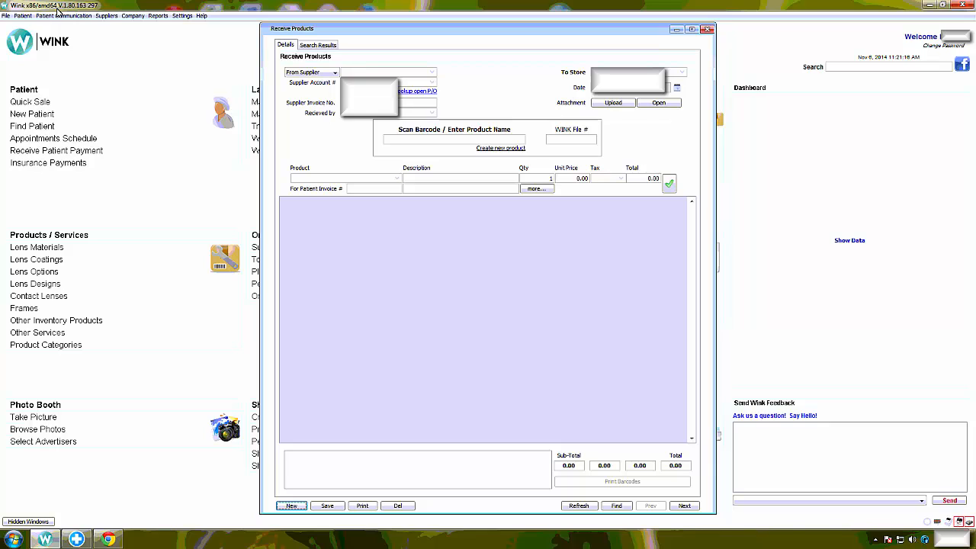
pyautogui.click(431, 73)
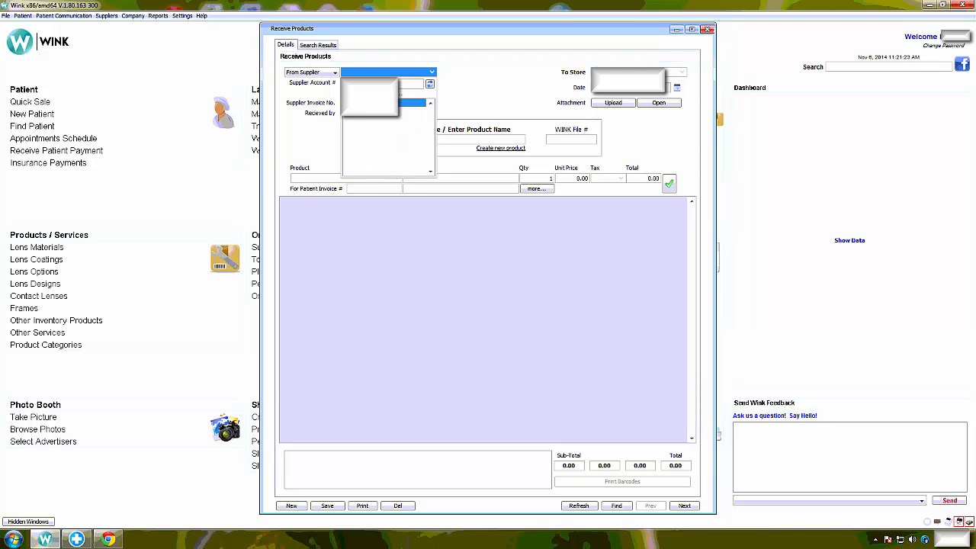
pyautogui.click(401, 103)
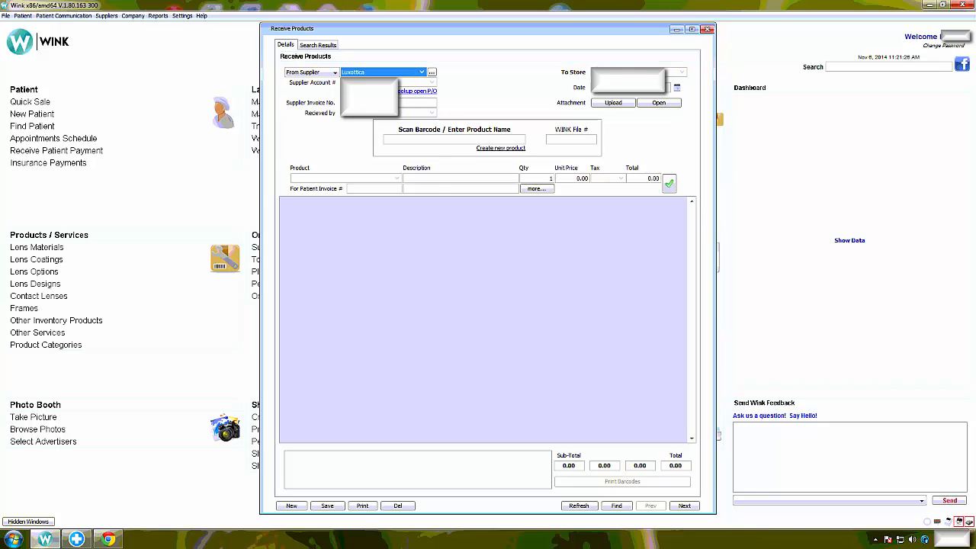
pyautogui.click(415, 82)
pyautogui.click(355, 115)
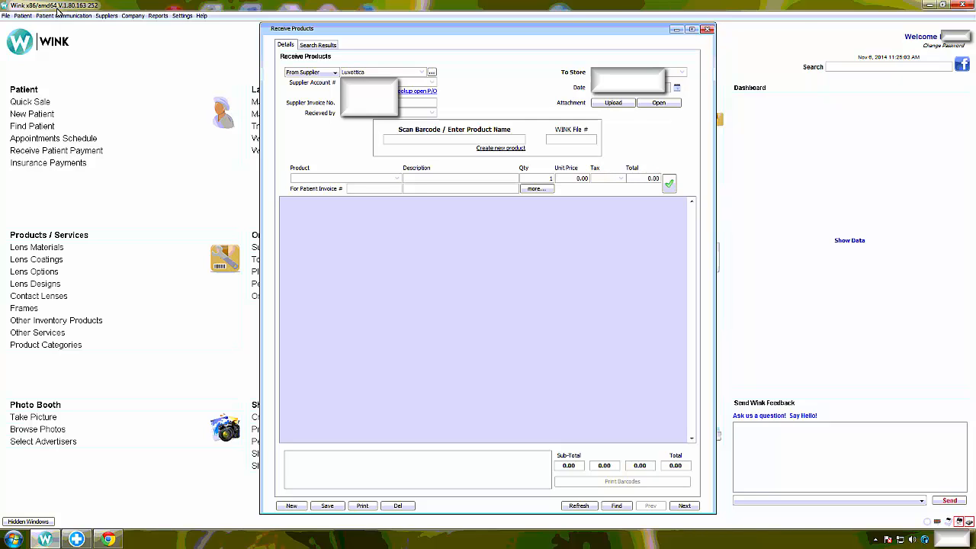
# Search for "pr 26qs" and add Prada PR 26QS 1AB3C2 Dark Grey 56-19 135 to the receipt
pyautogui.write('pr 26qs')
pyautogui.press('Return')
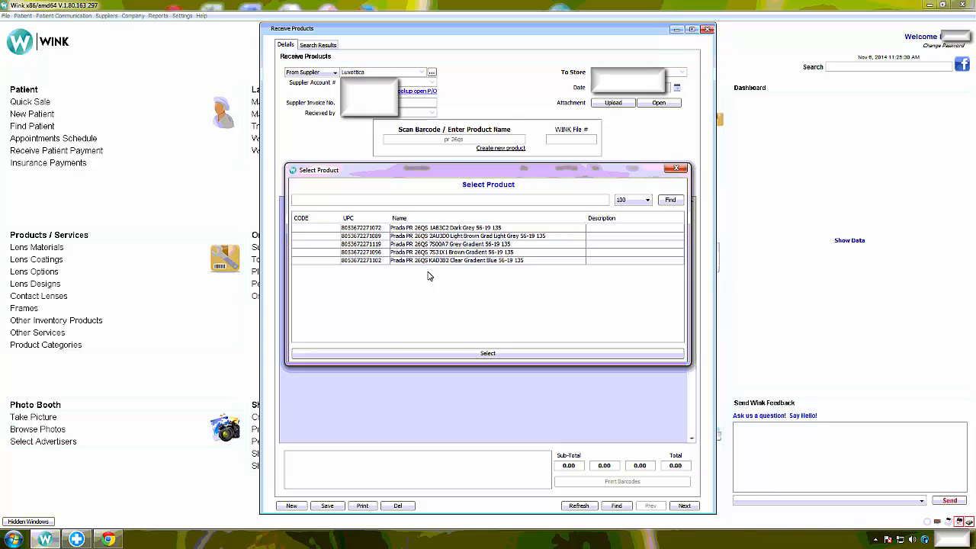
pyautogui.click(445, 229)
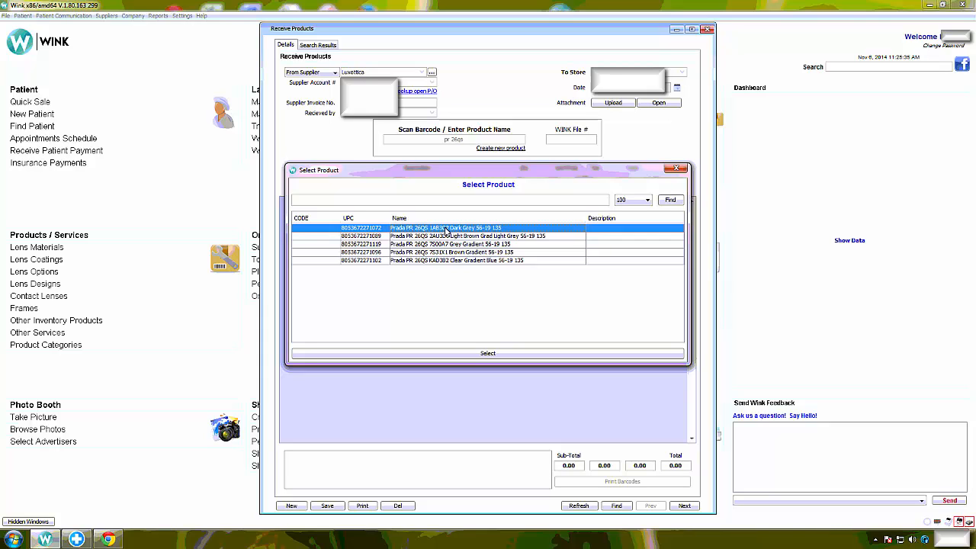
pyautogui.click(444, 354)
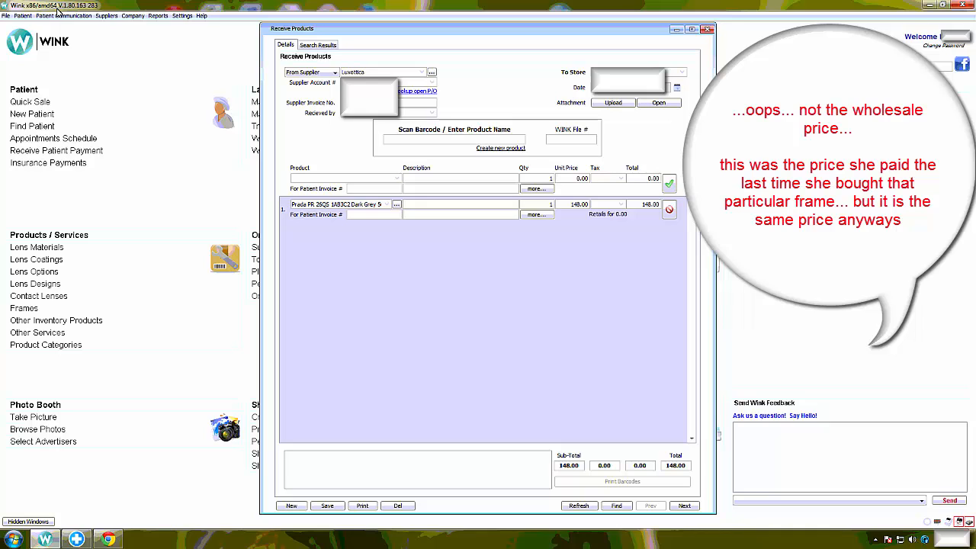
# Set the default retail price of the received Prada PR 26QS frame to 325 and save it
pyautogui.click(541, 216)
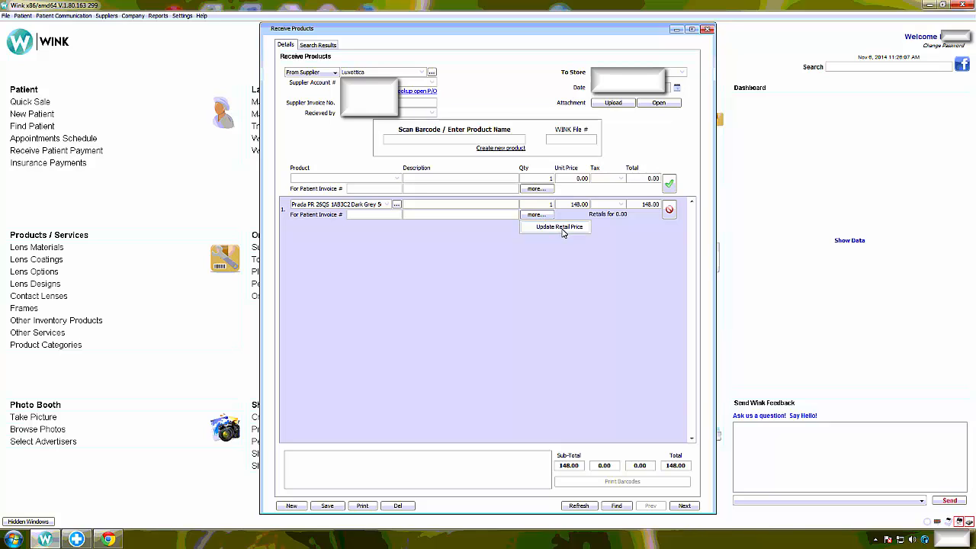
pyautogui.click(562, 228)
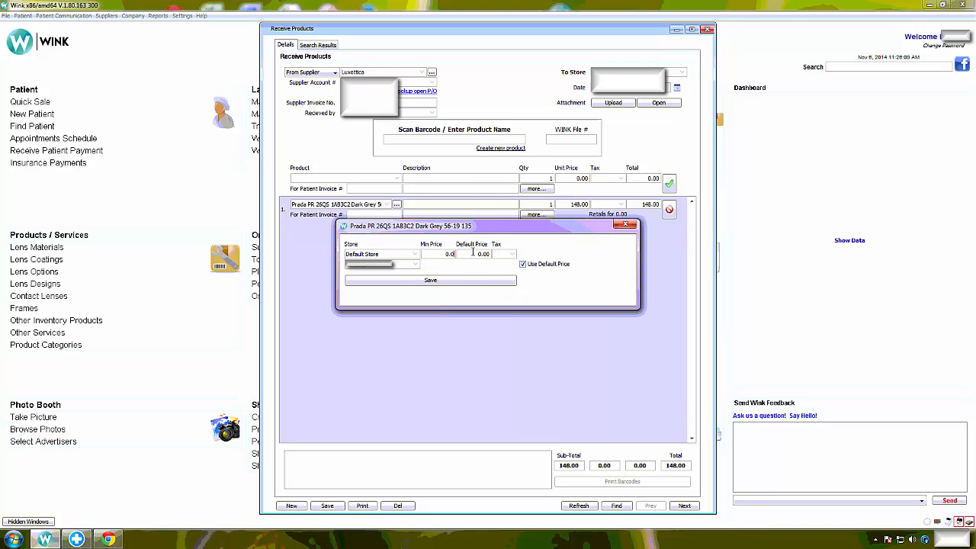
pyautogui.click(480, 254)
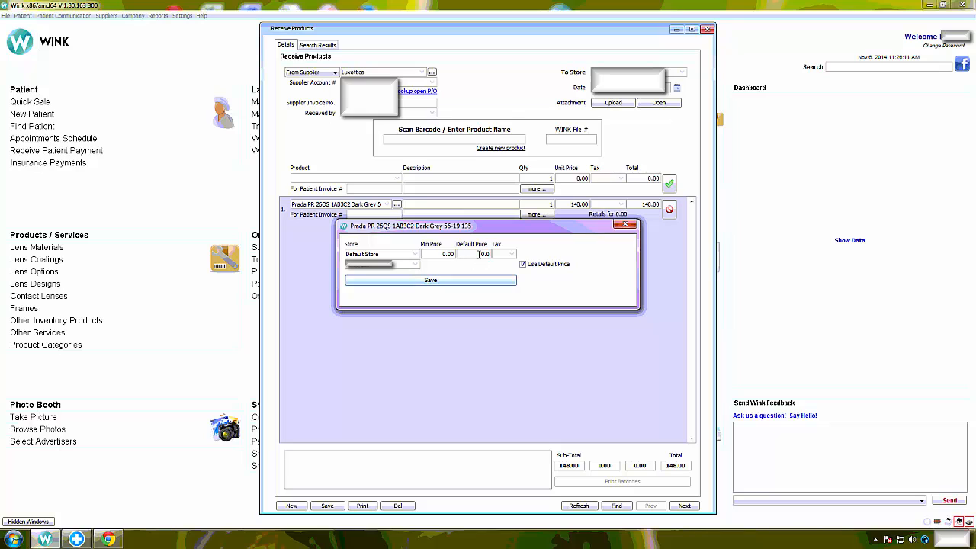
pyautogui.moveTo(492, 255); pyautogui.dragTo(482, 254)
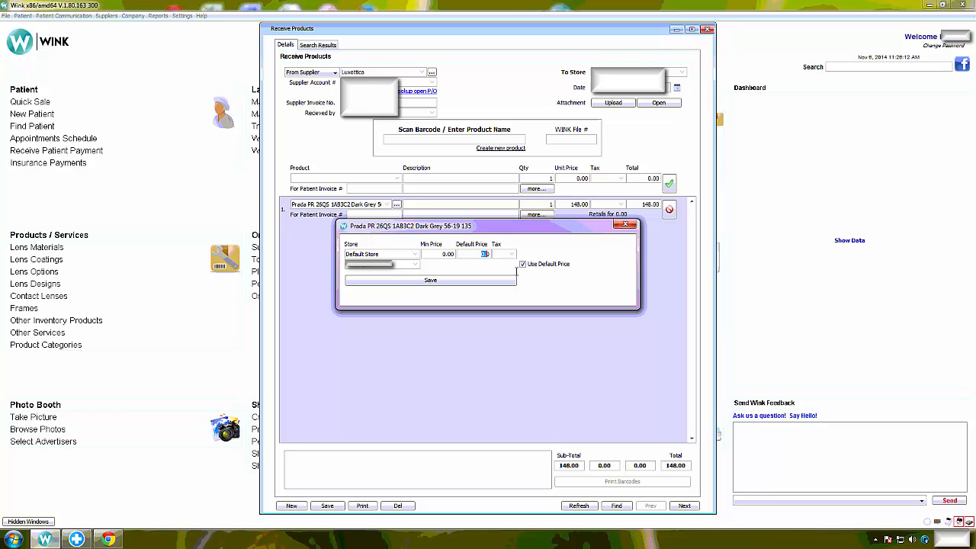
pyautogui.press('BackSpace')
pyautogui.write('325')
pyautogui.click(493, 282)
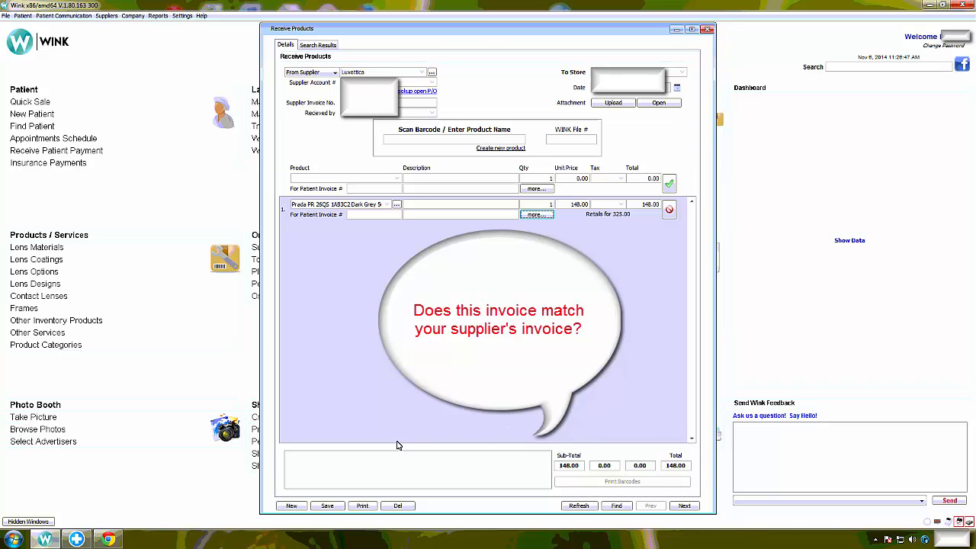
# Save the Luxottica receipt and print the barcode for the received Prada PR 26QS frame
pyautogui.click(327, 505)
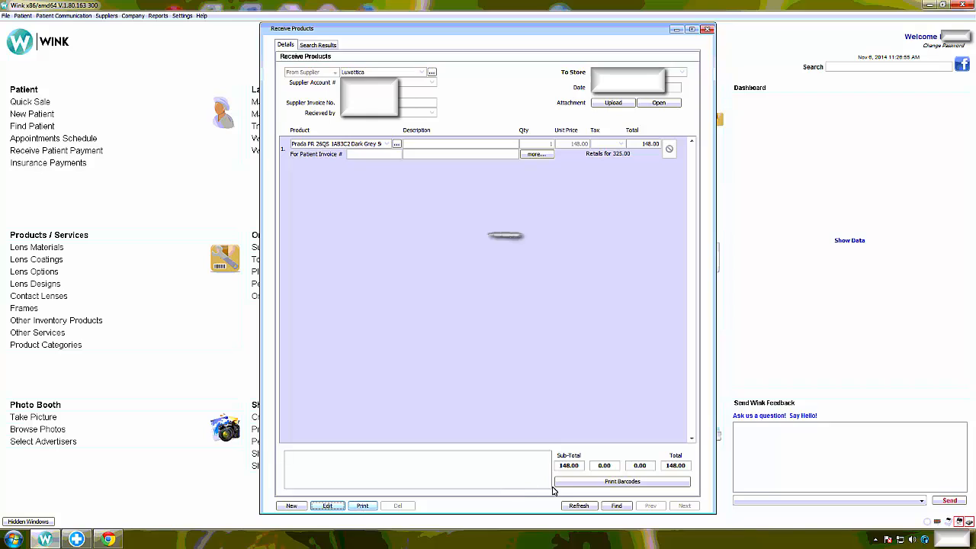
pyautogui.click(574, 484)
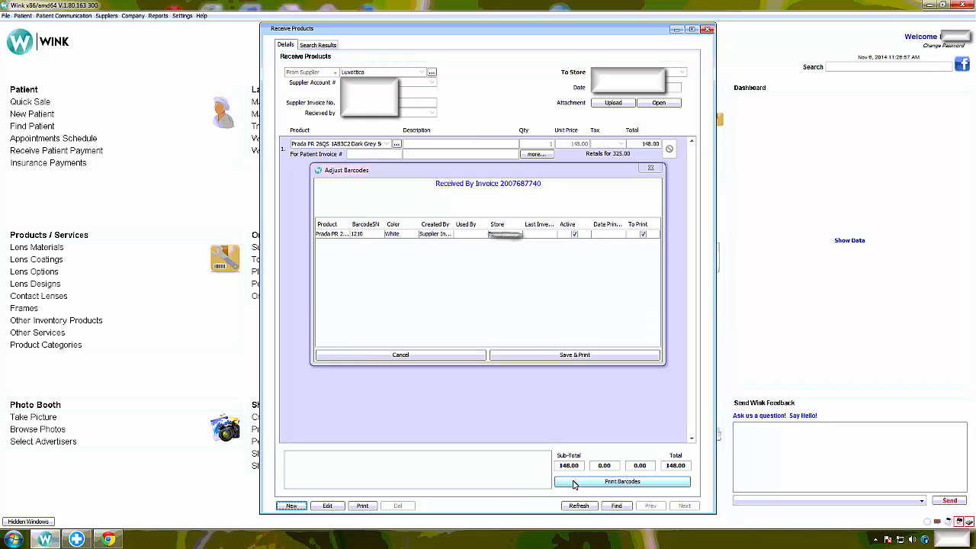
pyautogui.click(517, 357)
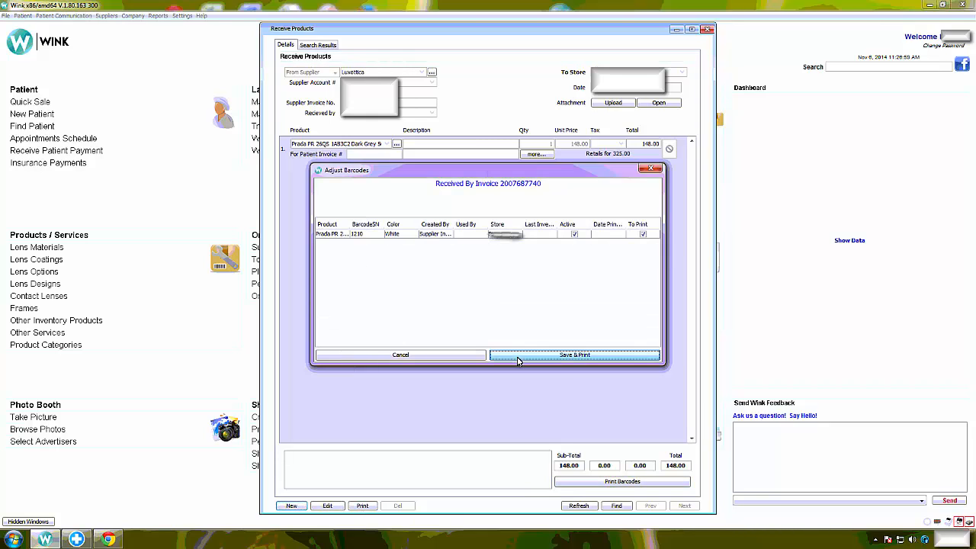
pyautogui.click(499, 286)
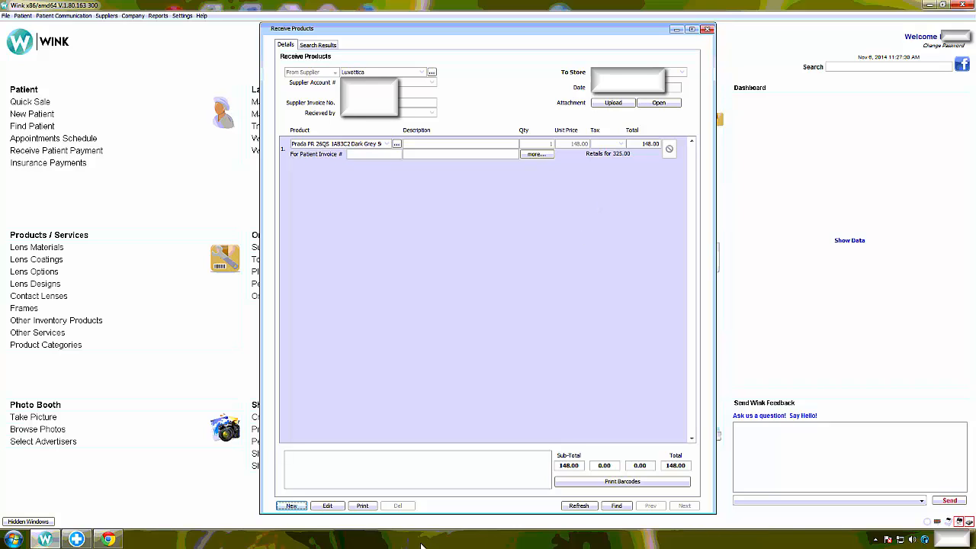
# Start another Luxottica receipt with its supplier invoice number and add Prada PR 06RV HAQ1O1 55-18 145, searching for "pr 06rv"
pyautogui.click(294, 506)
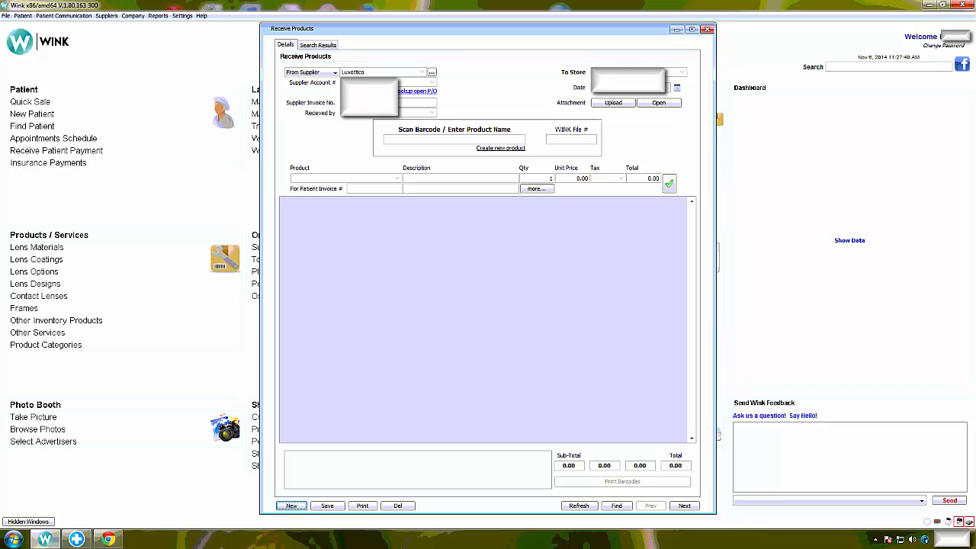
pyautogui.click(417, 103)
pyautogui.click(411, 140)
pyautogui.write('pr 06')
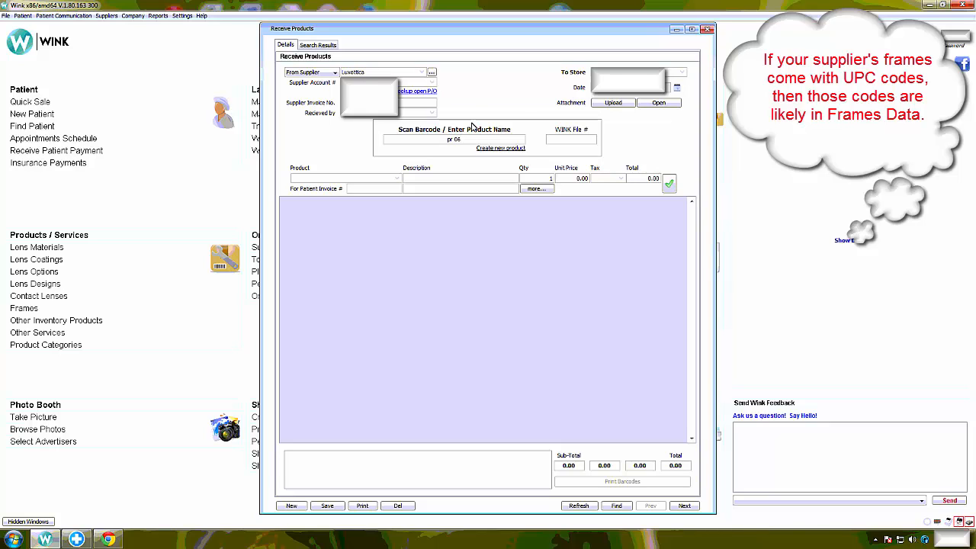
pyautogui.write('rv')
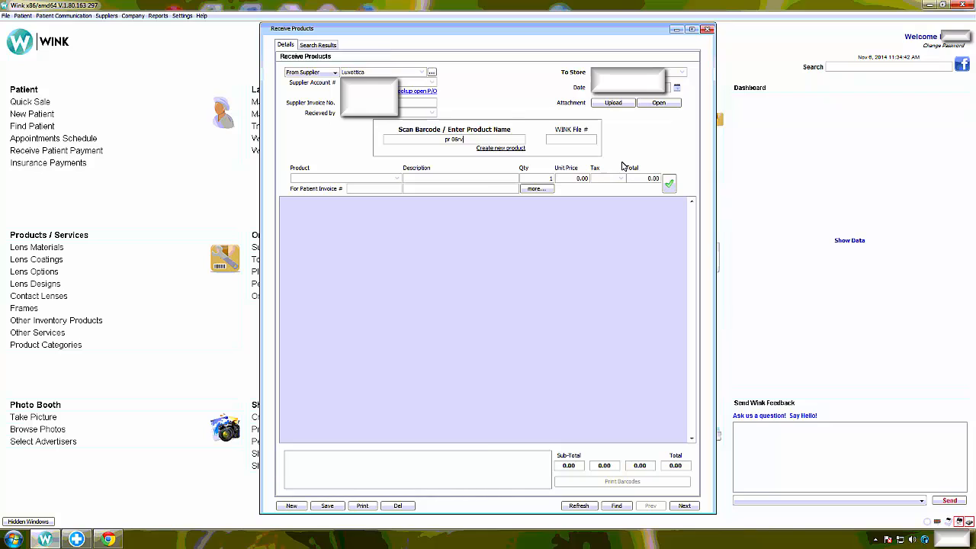
pyautogui.press('Return')
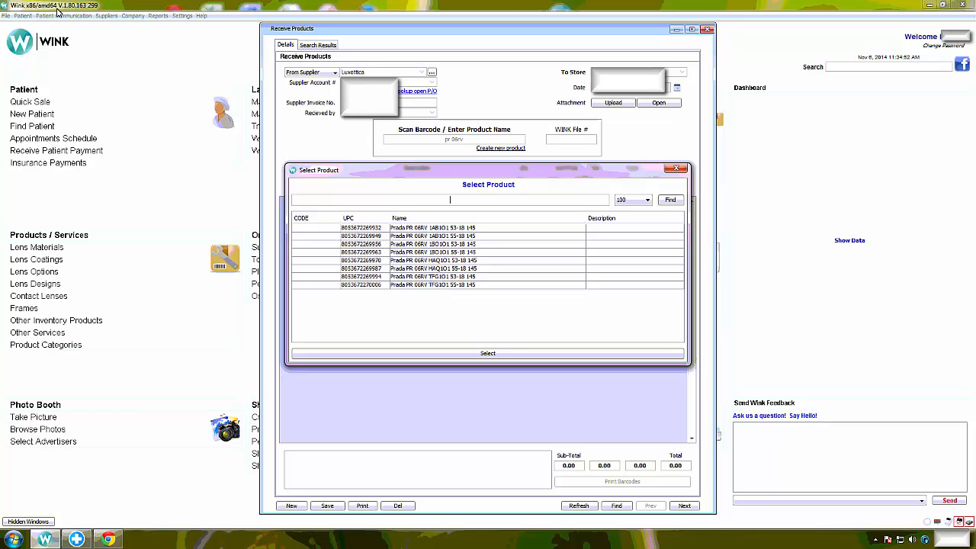
pyautogui.click(442, 269)
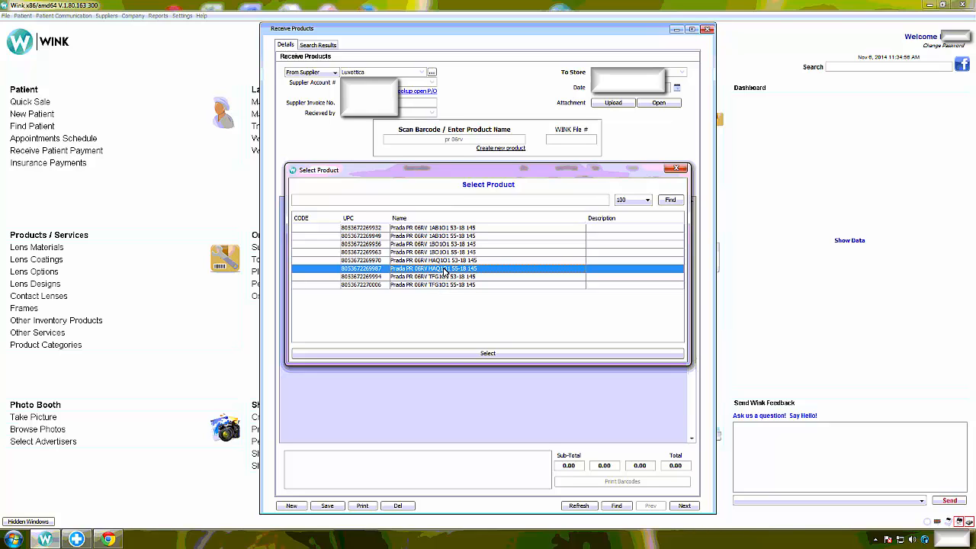
pyautogui.click(446, 353)
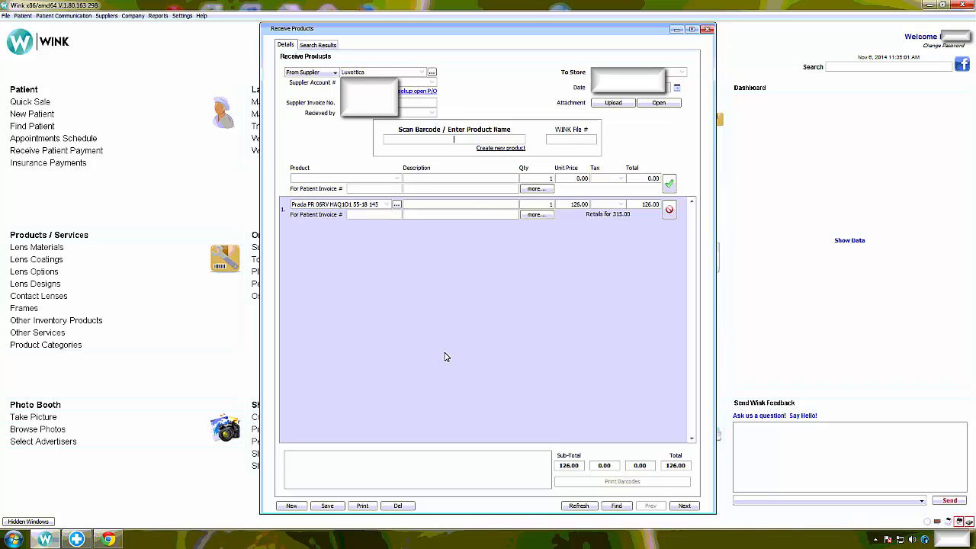
# Check the retail price settings of the received Prada PR 06RV frame and close them without changes
pyautogui.click(524, 215)
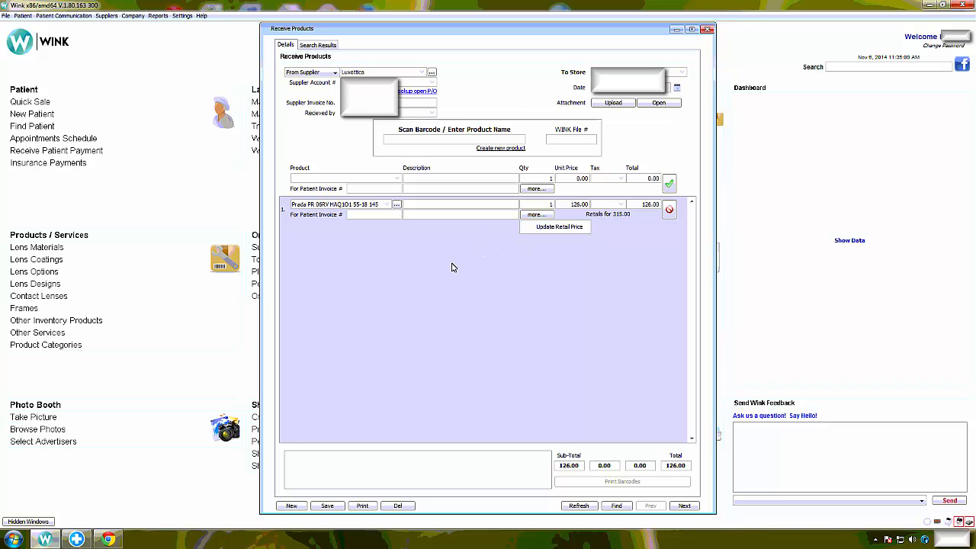
pyautogui.click(543, 227)
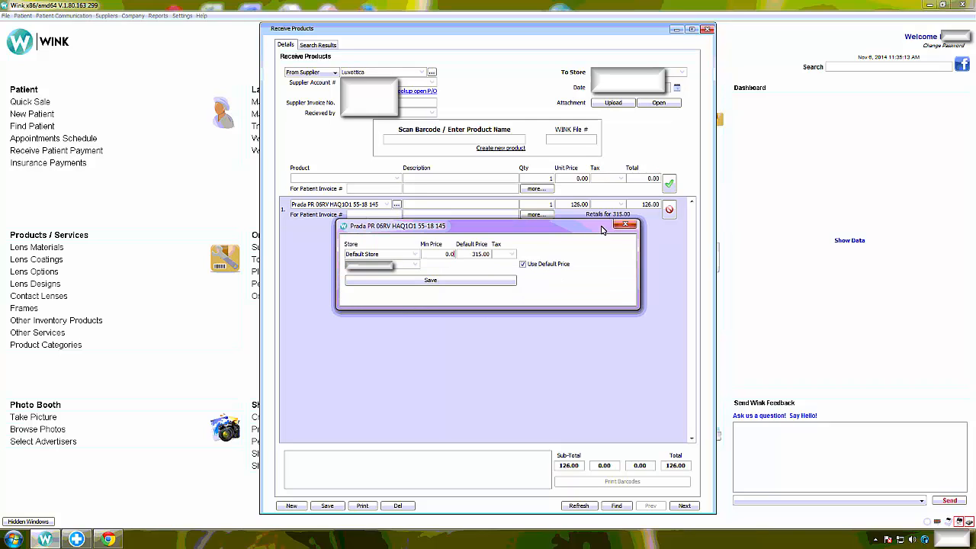
pyautogui.click(621, 223)
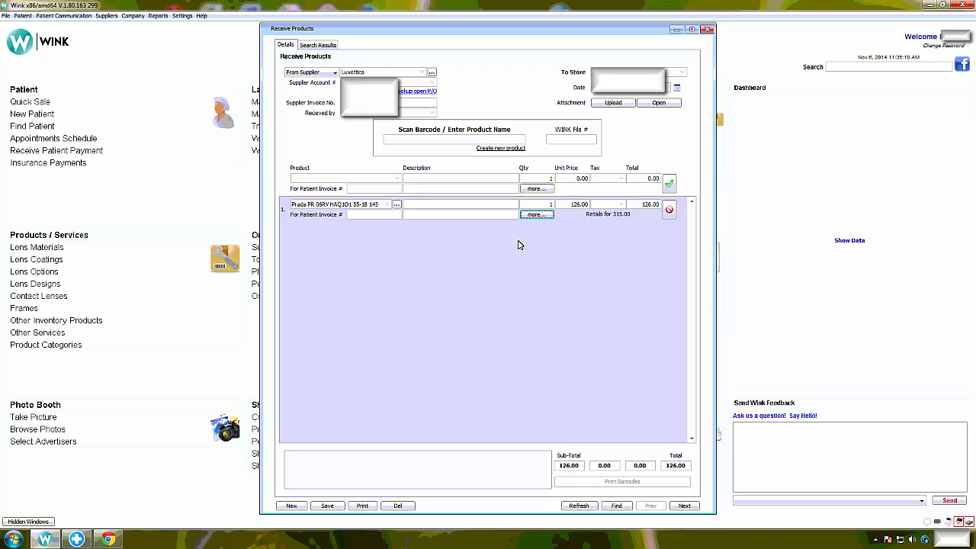
# Save the receipt and print the Prada PR 06RV barcode to the Datamax E-Class Mark III (USB) in Style 01 - Loop
pyautogui.click(328, 506)
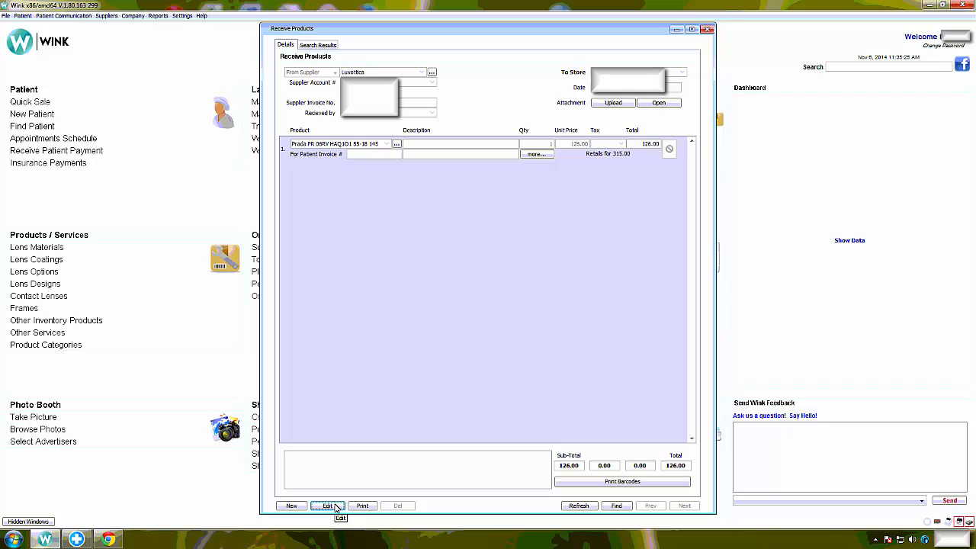
pyautogui.click(651, 481)
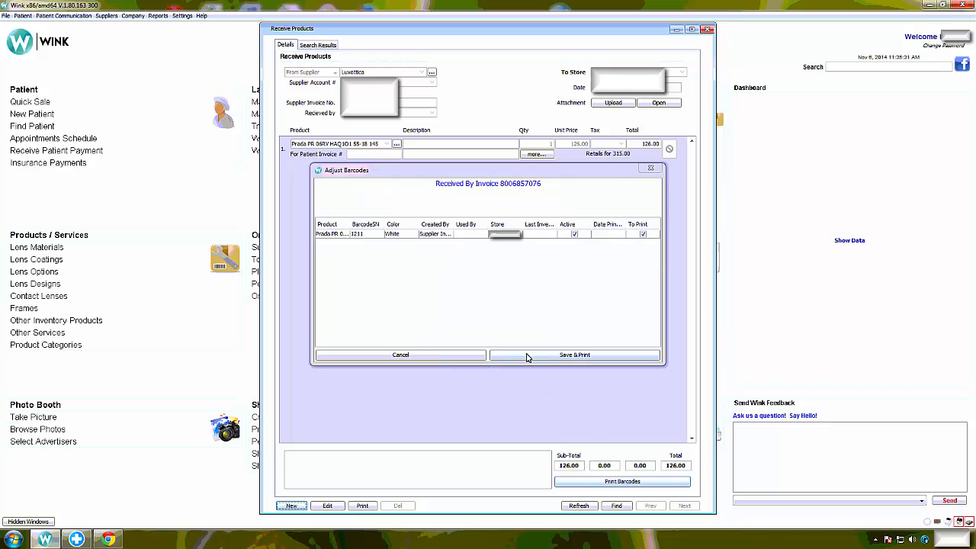
pyautogui.click(526, 358)
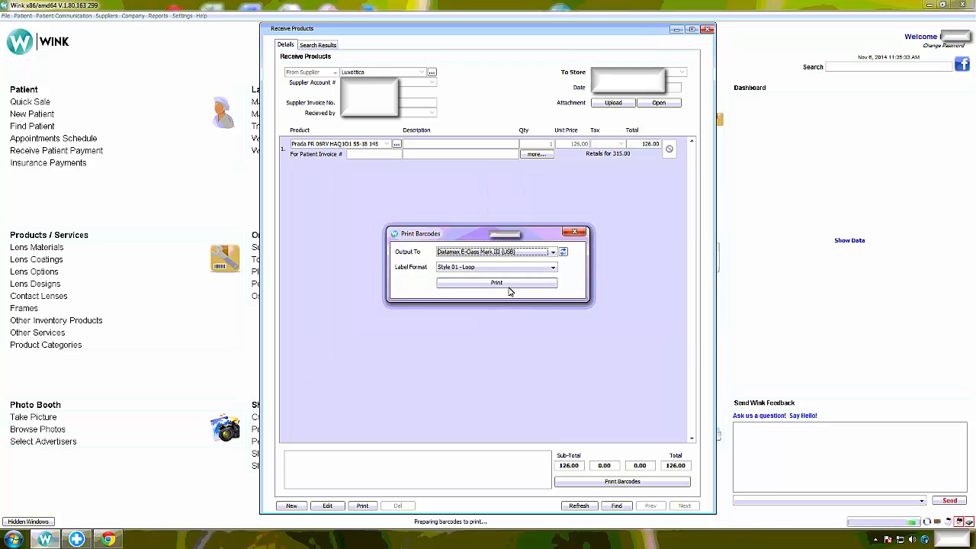
pyautogui.click(509, 285)
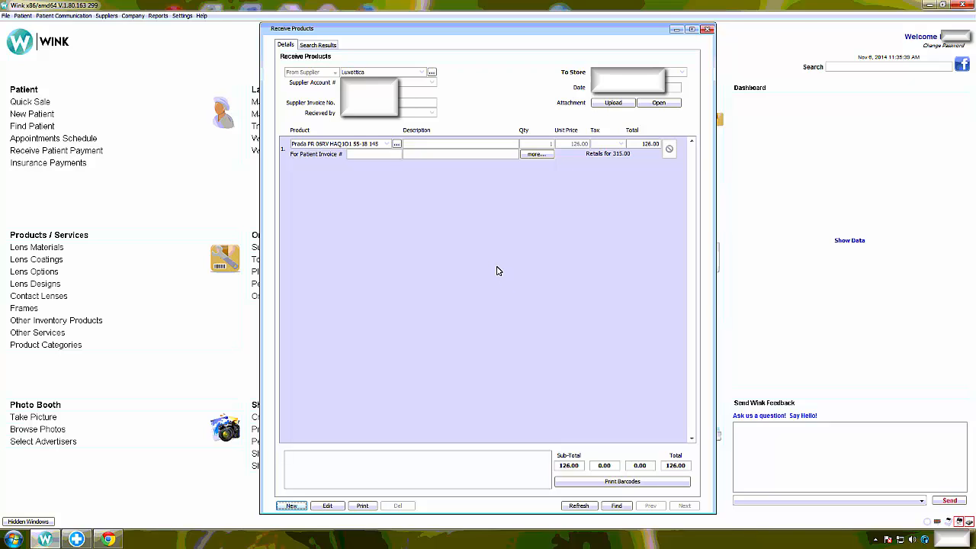
# Start another Luxottica receipt and search for the frame to receive by product name
pyautogui.click(291, 505)
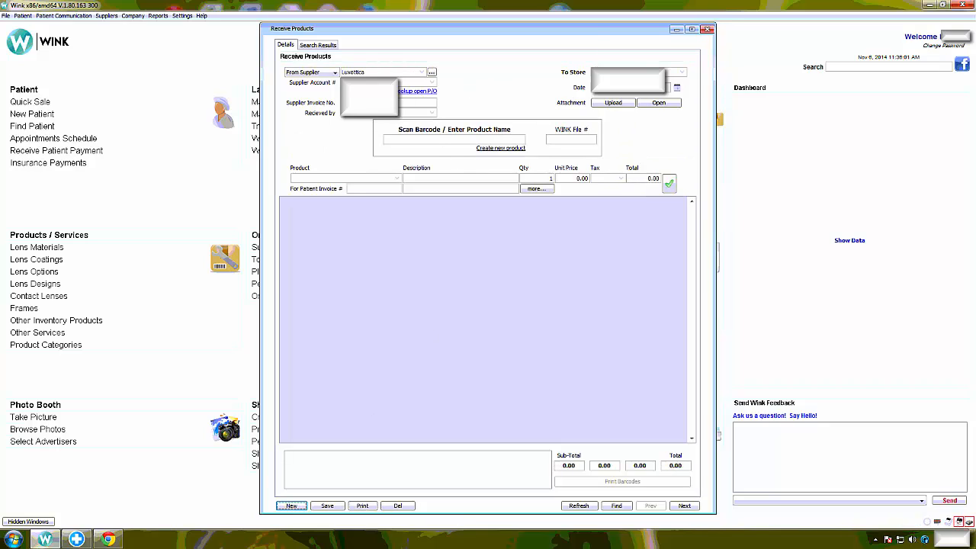
pyautogui.click(438, 139)
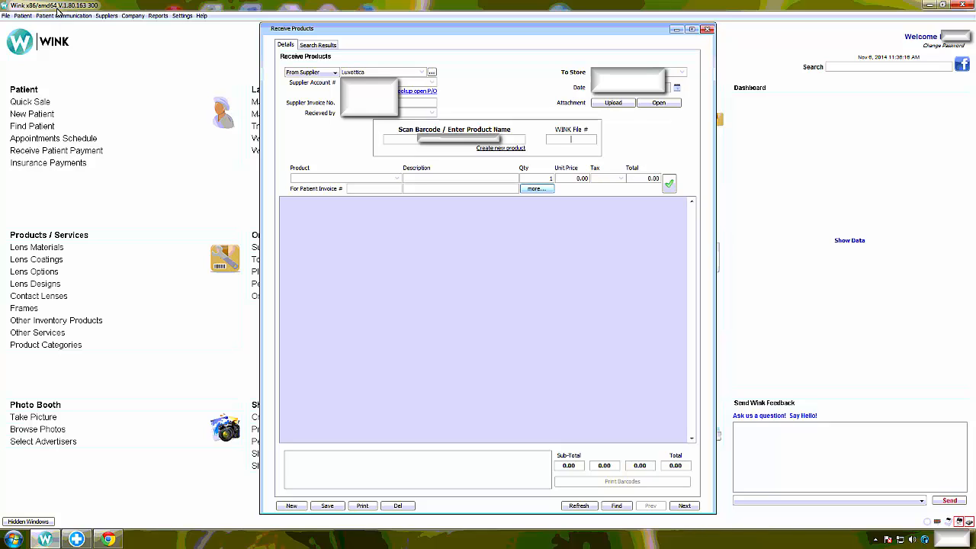
pyautogui.press('Return')
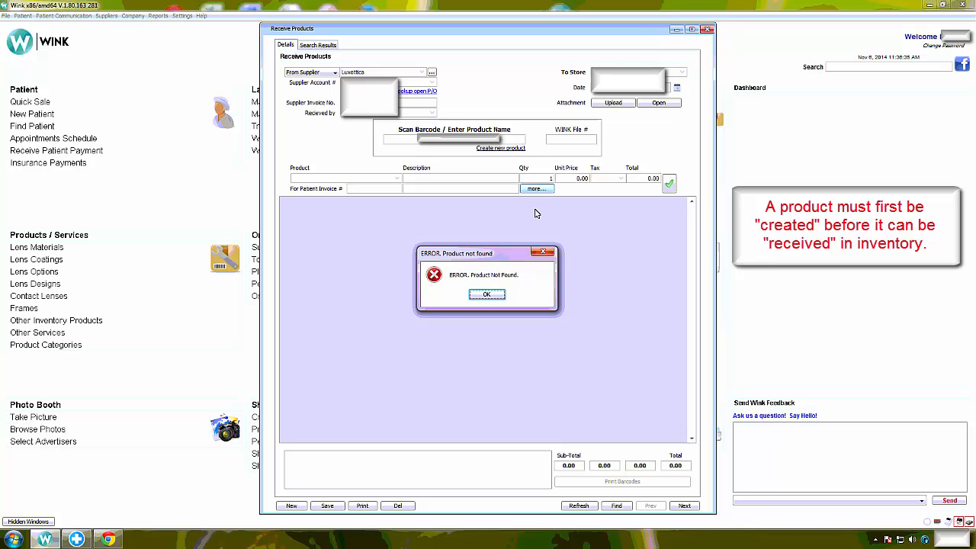
pyautogui.click(542, 251)
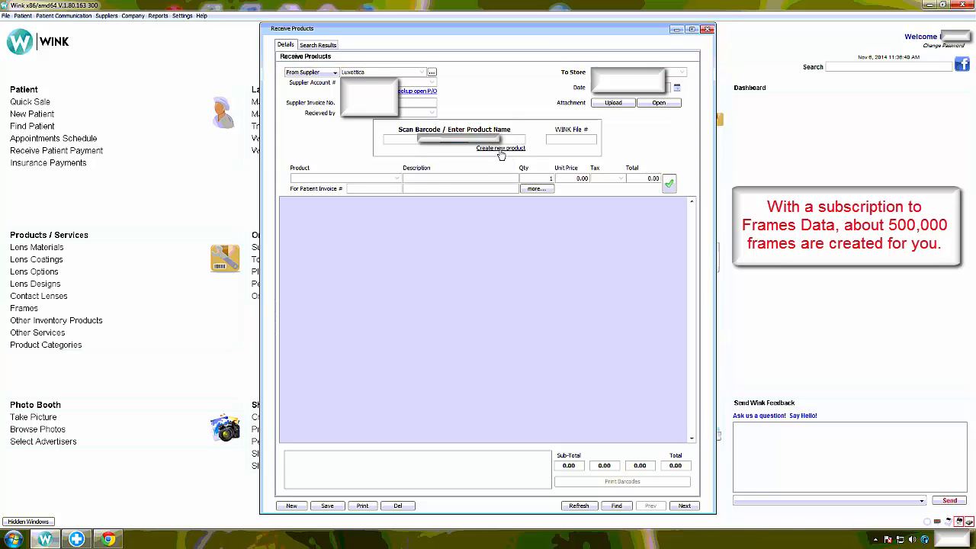
# Create a new frame product with its brand and model, size 50-18-135, frame color Brown and color code C03
pyautogui.click(501, 150)
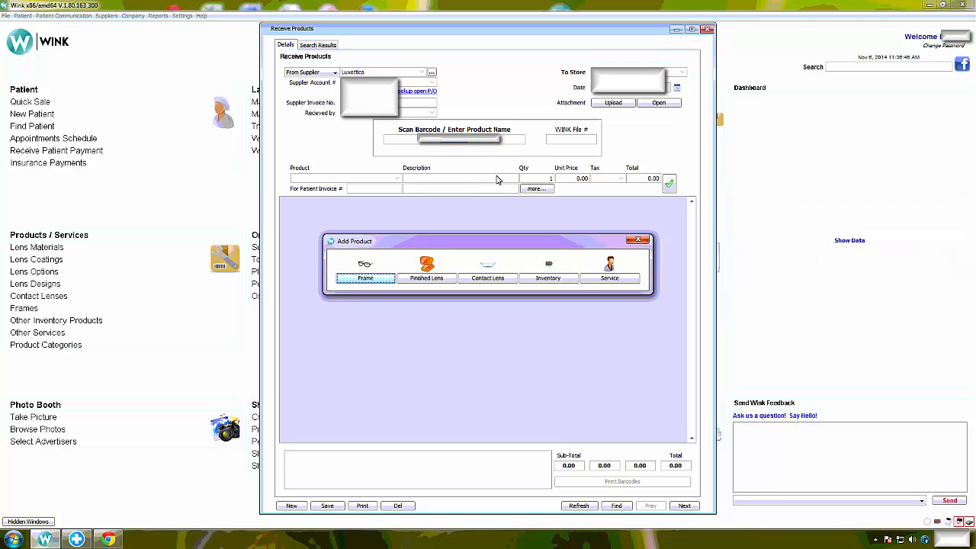
pyautogui.click(374, 281)
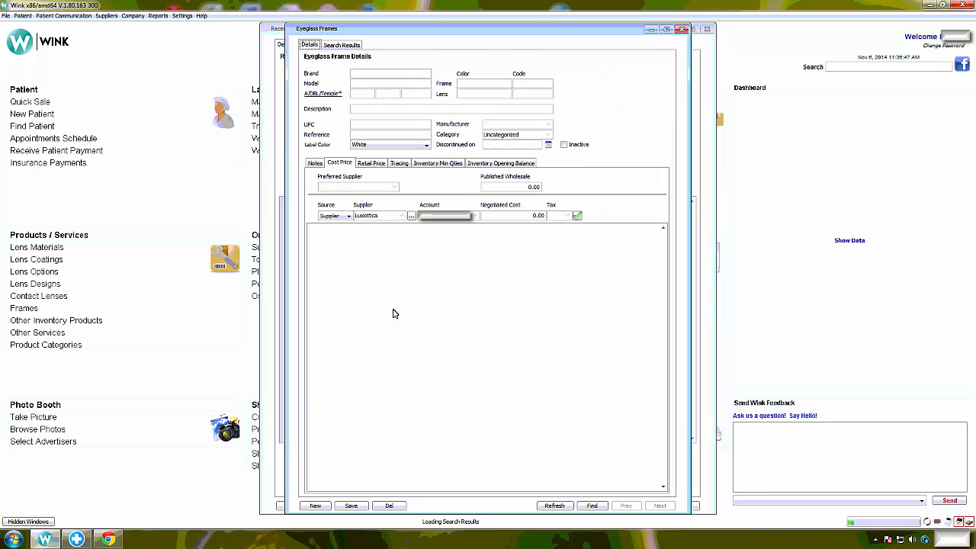
pyautogui.click(355, 74)
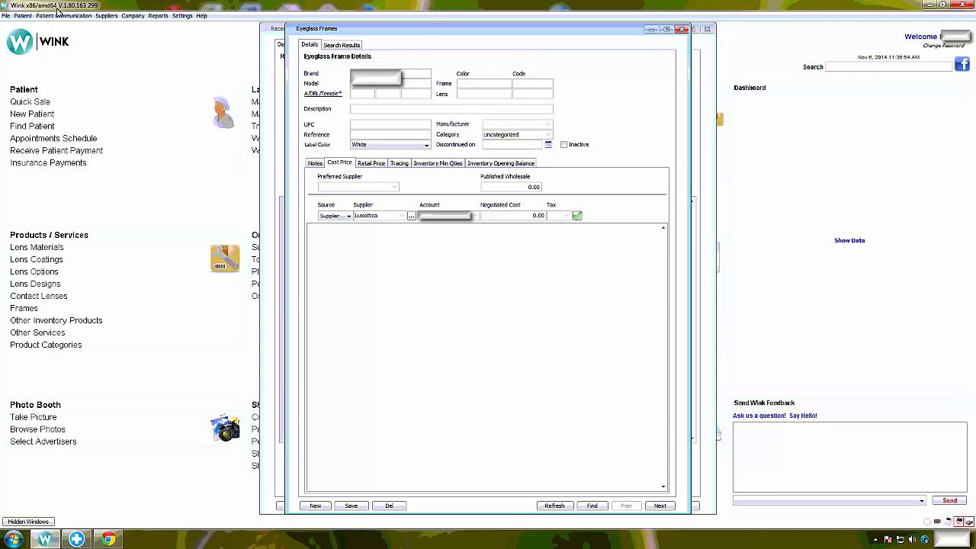
pyautogui.click(361, 94)
pyautogui.write('50')
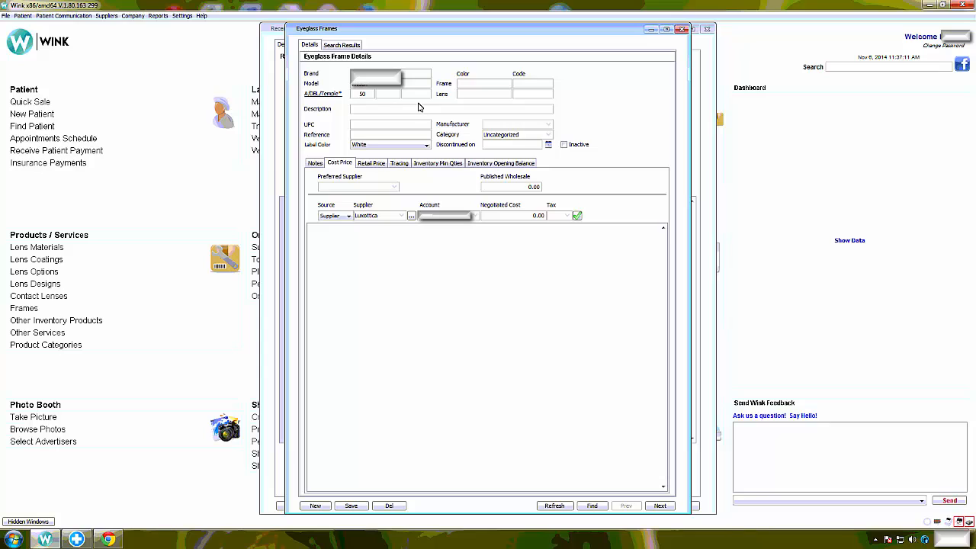
pyautogui.press('Tab')
pyautogui.write('18')
pyautogui.press('Tab')
pyautogui.write('135')
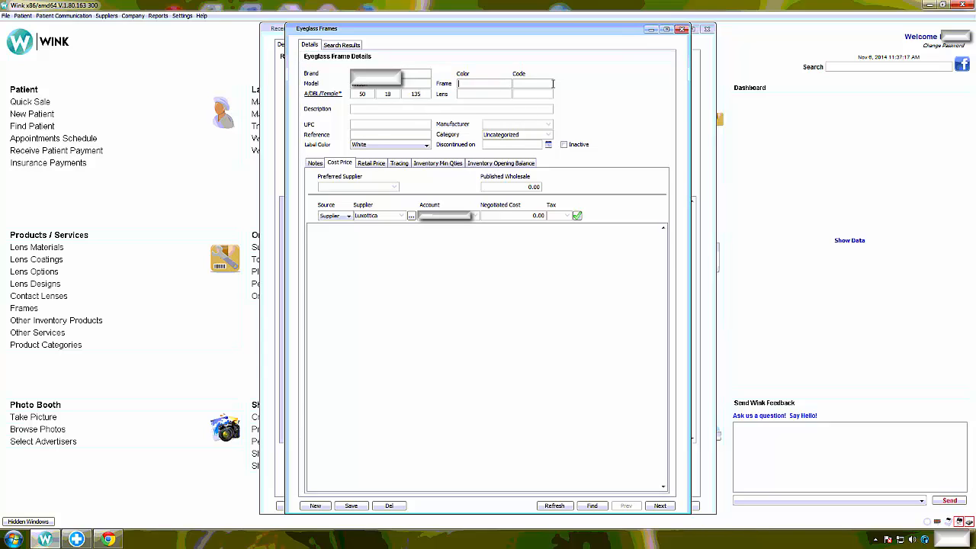
pyautogui.write('Brown')
pyautogui.write('C03')
# Add a negotiated cost of 135 from supplier Luxottica to the new frame
pyautogui.click(540, 216)
pyautogui.write('135')
pyautogui.click(577, 218)
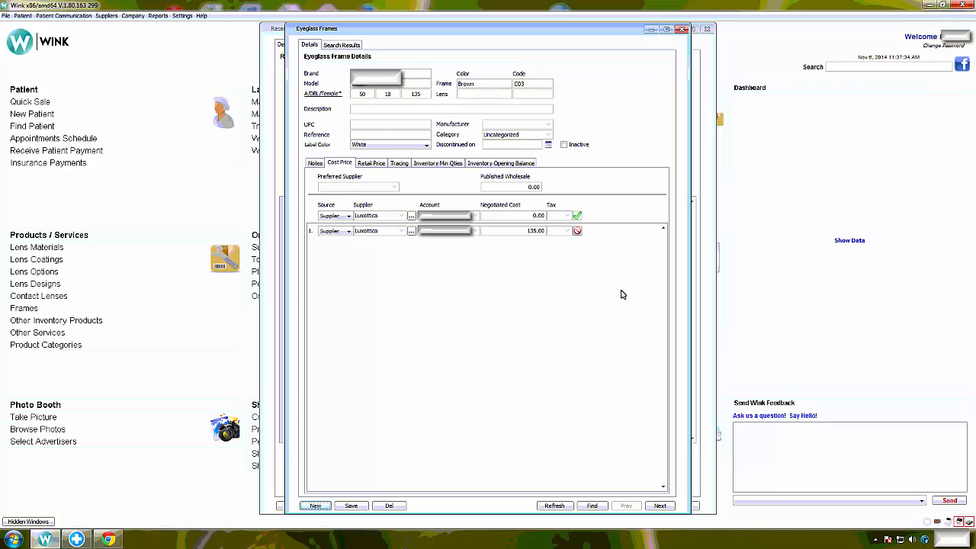
# Add a default retail price of 300 to the new frame, save it and return to the receipt
pyautogui.click(371, 162)
pyautogui.click(494, 203)
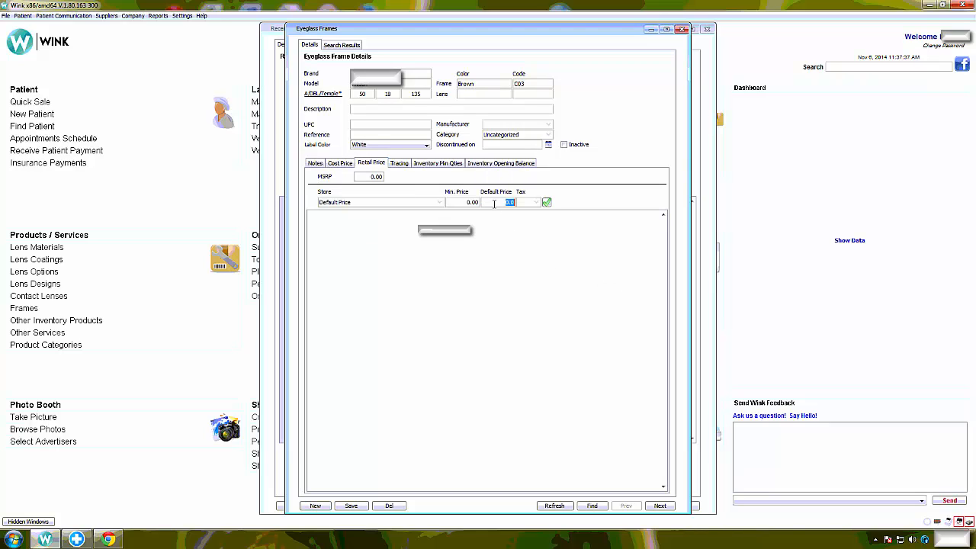
pyautogui.write('300')
pyautogui.click(546, 202)
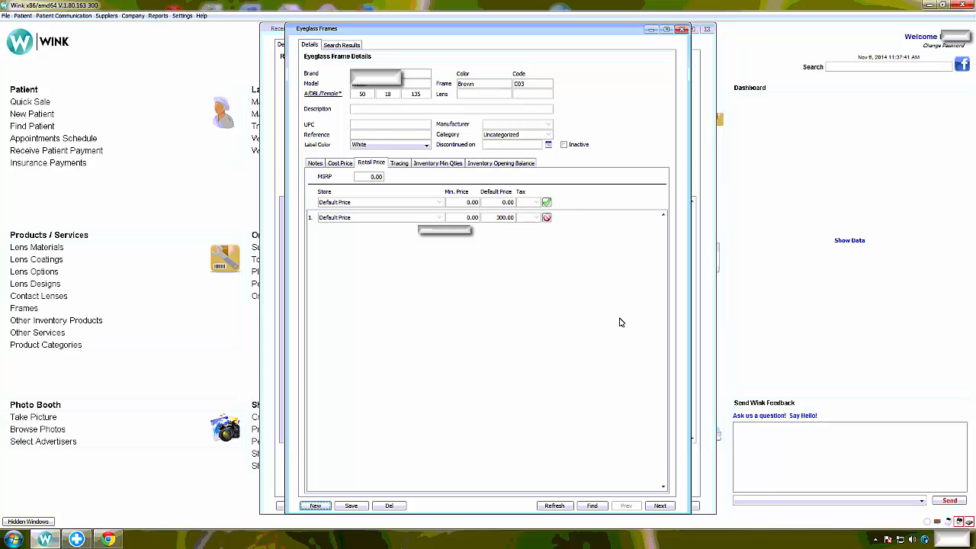
pyautogui.click(350, 507)
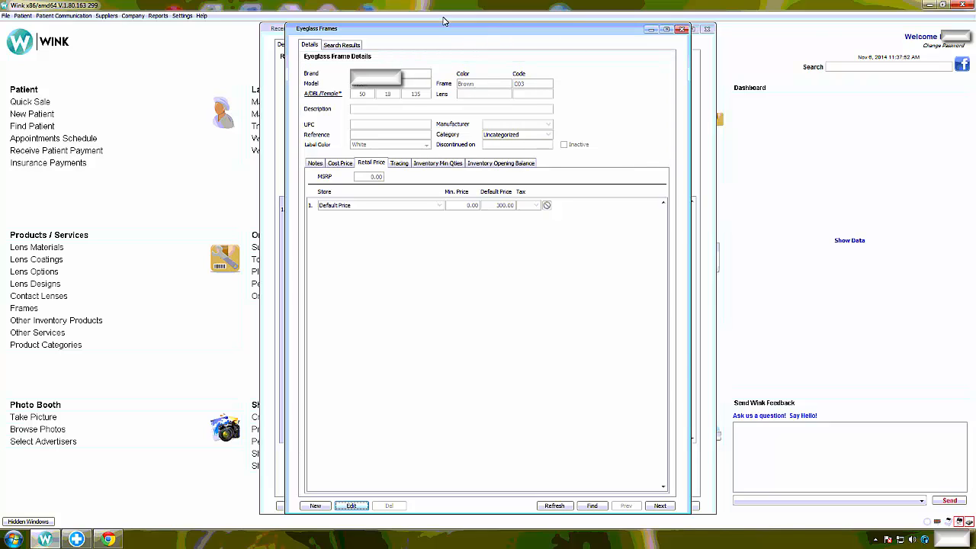
pyautogui.moveTo(465, 34); pyautogui.dragTo(639, 62)
pyautogui.click(854, 59)
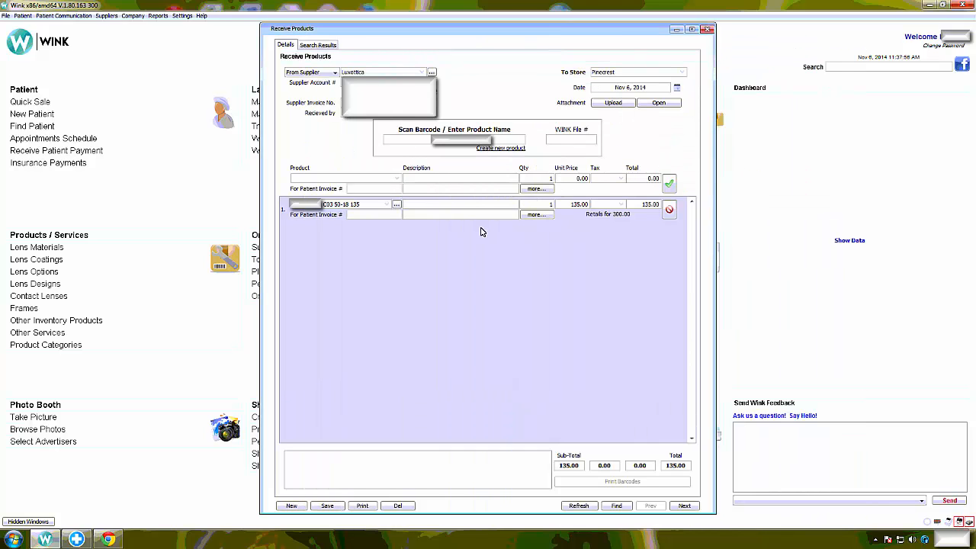
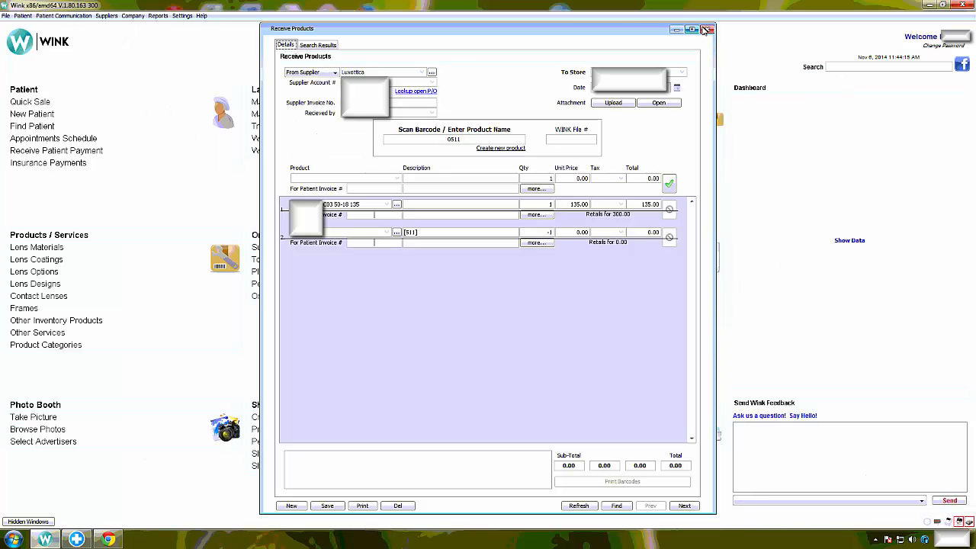
# Close the Luxottica receipt and open the barcode opening inventory entry
pyautogui.click(707, 29)
pyautogui.click(487, 280)
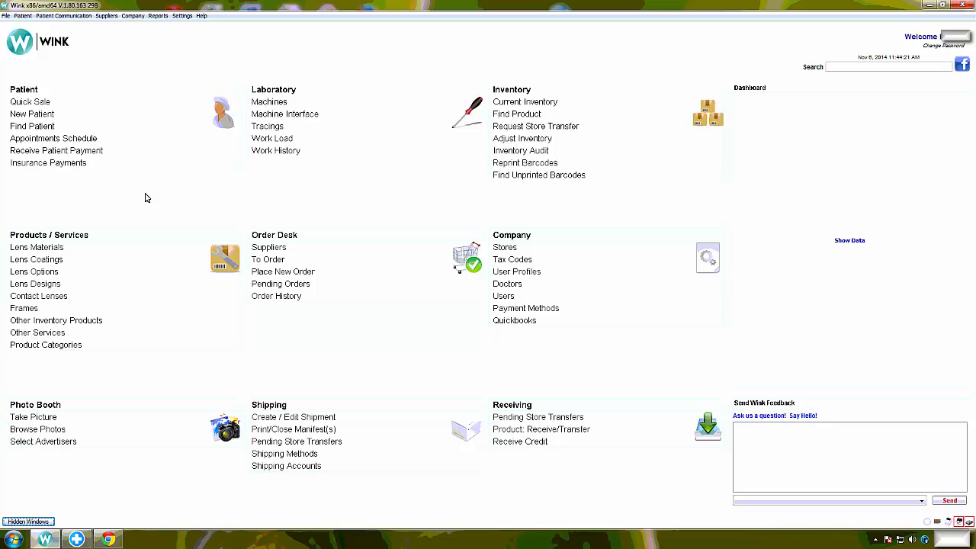
pyautogui.click(5, 16)
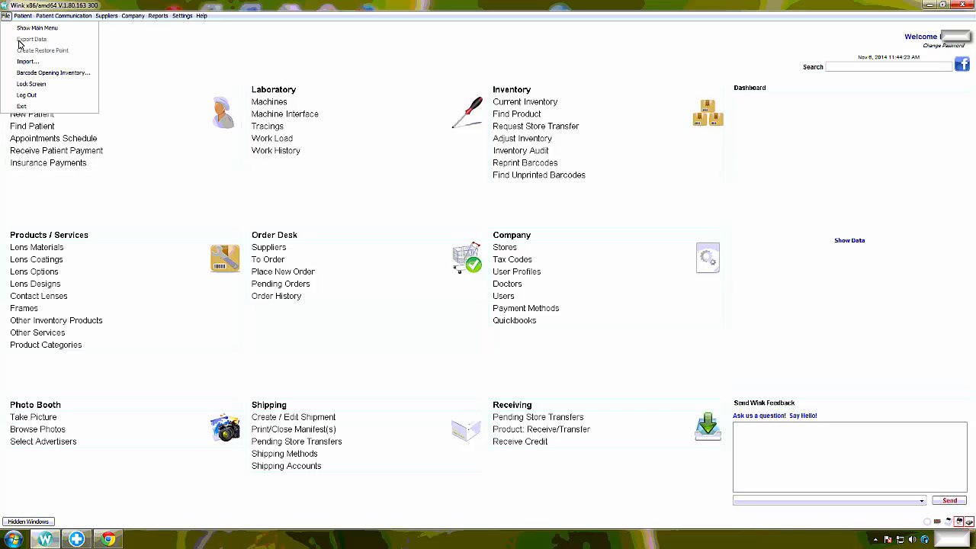
pyautogui.click(32, 74)
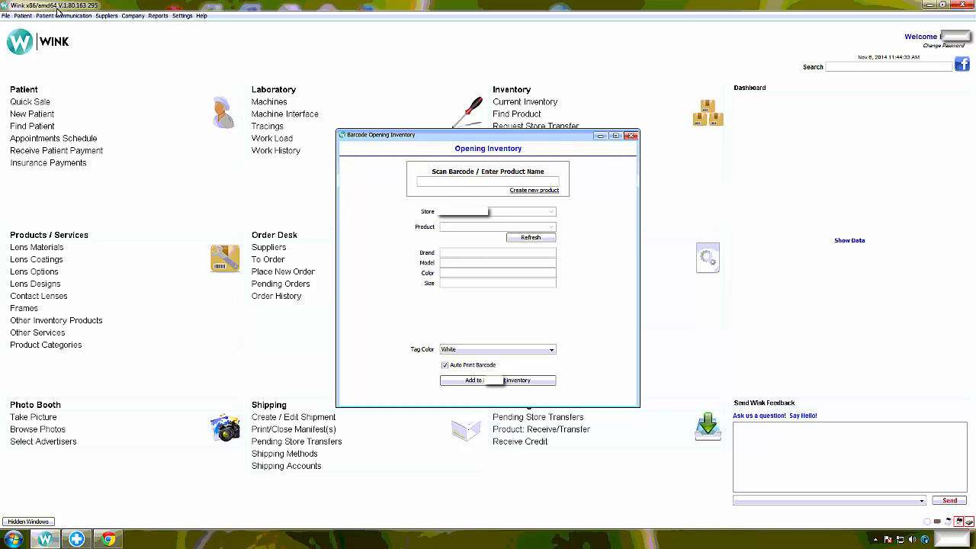
# Search the opening inventory for "th 0651" and "th0651", and clear the product search
pyautogui.write('th 0651')
pyautogui.press('Return')
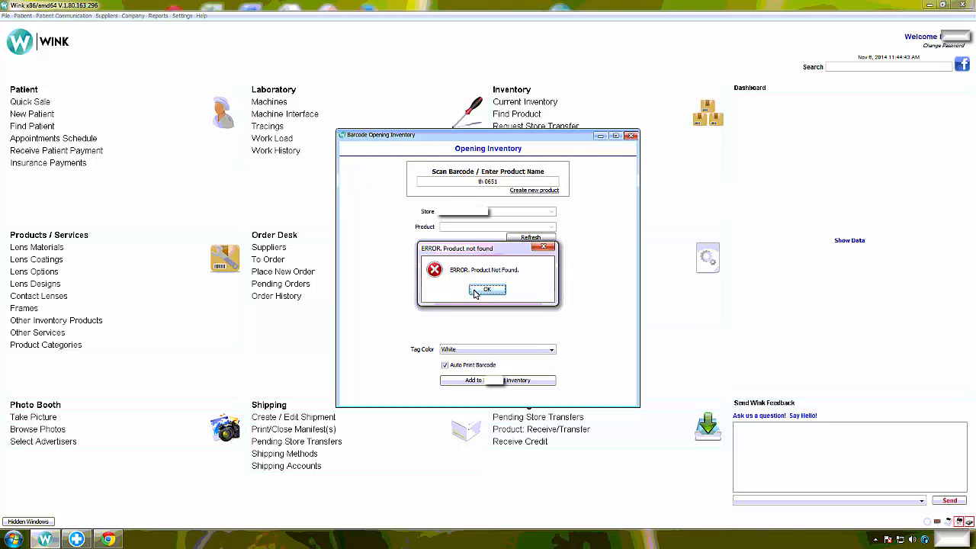
pyautogui.press('Return')
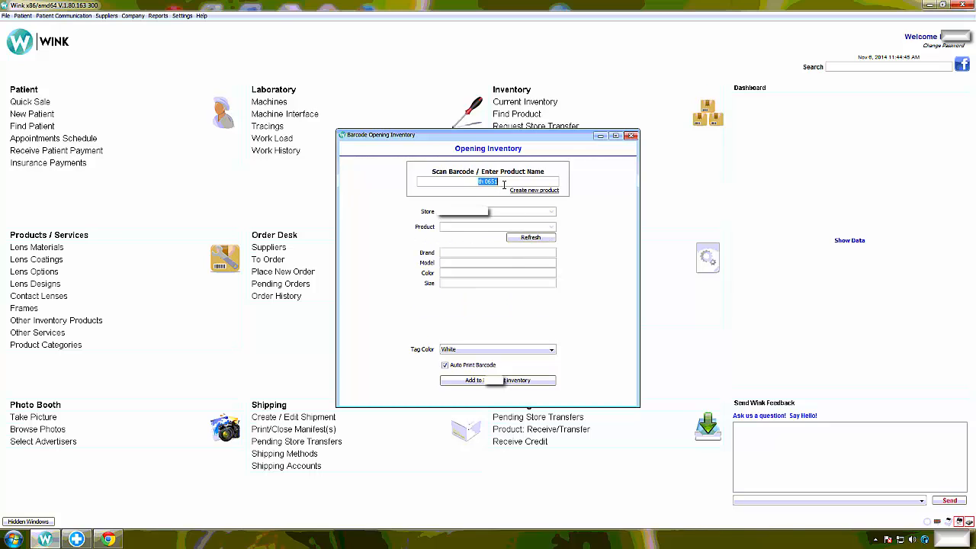
pyautogui.write('th0651')
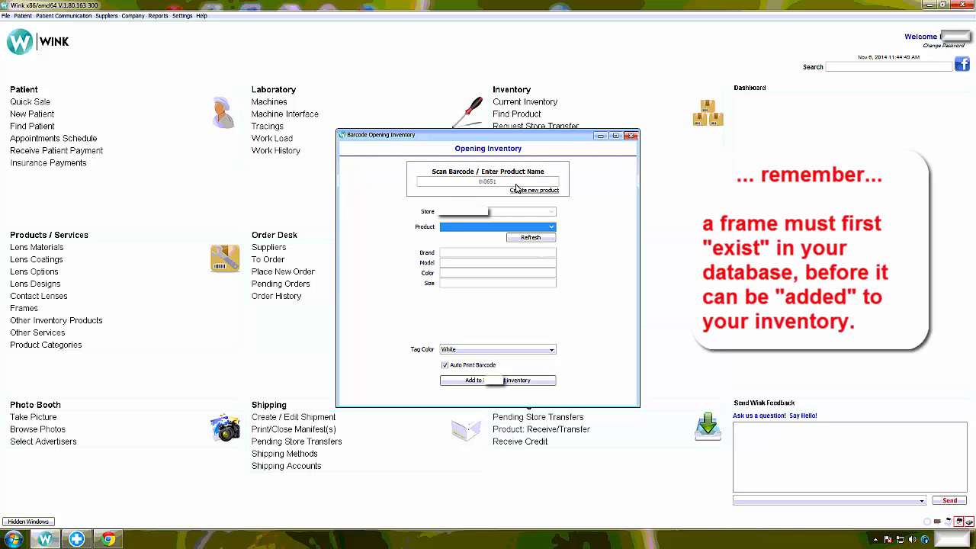
pyautogui.press('Return')
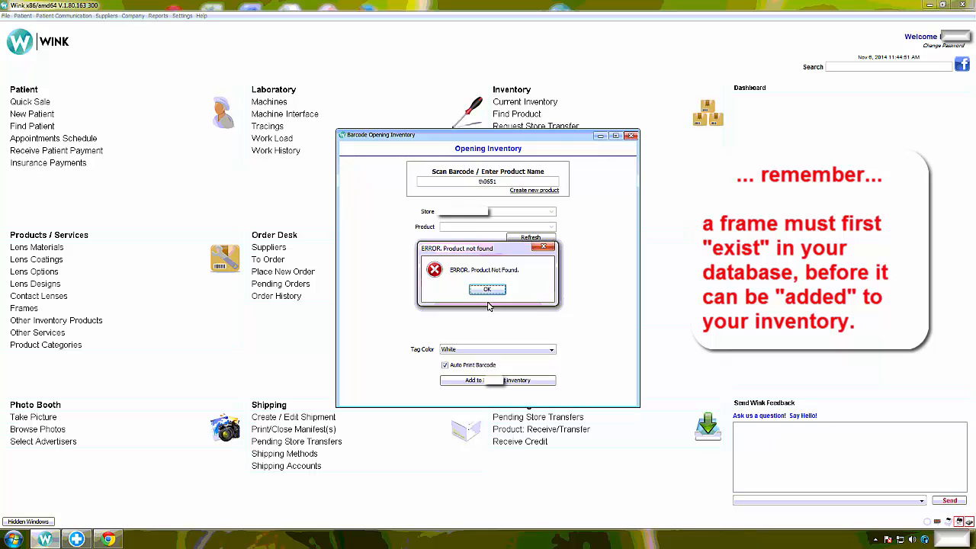
pyautogui.click(488, 291)
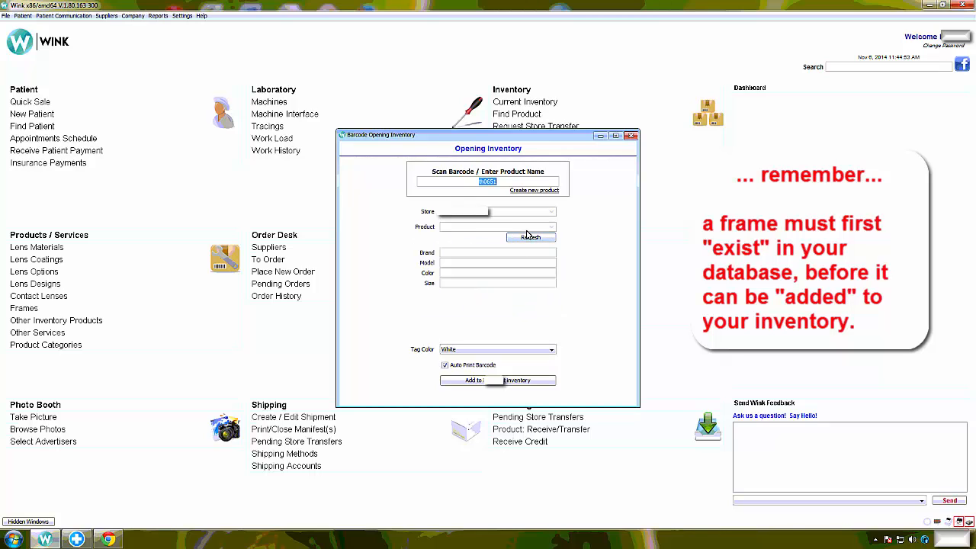
pyautogui.press('BackSpace')
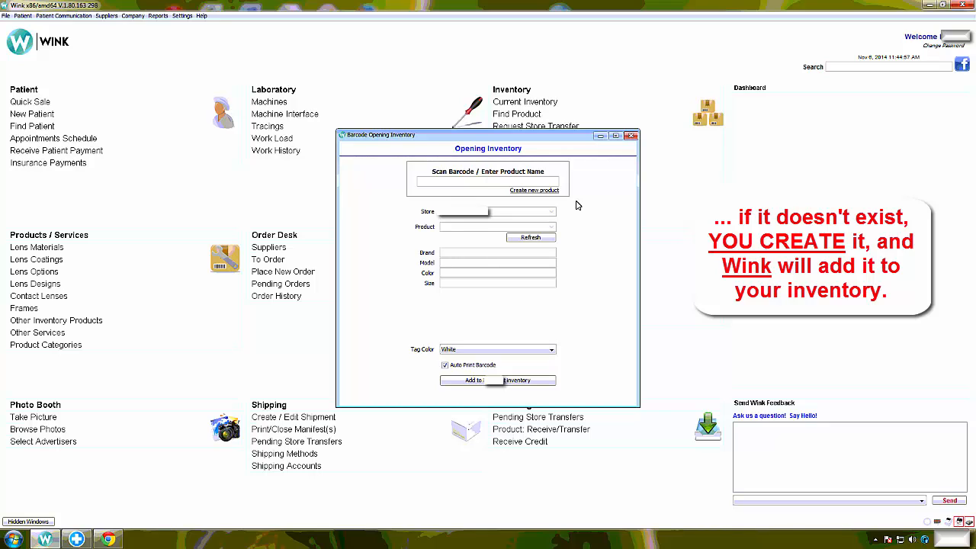
# Create a new frame product from the opening inventory with brand Tag Heuer and model TH 0511
pyautogui.click(533, 189)
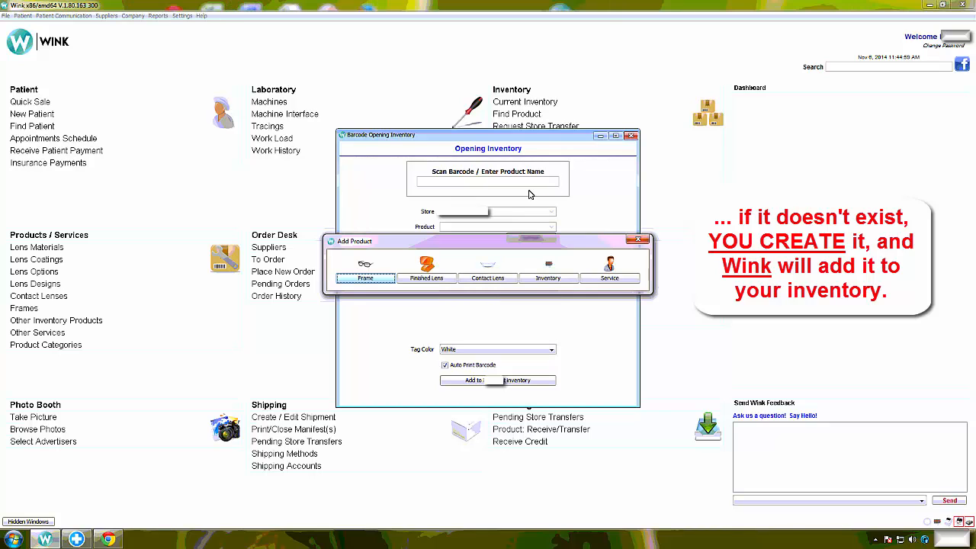
pyautogui.click(344, 279)
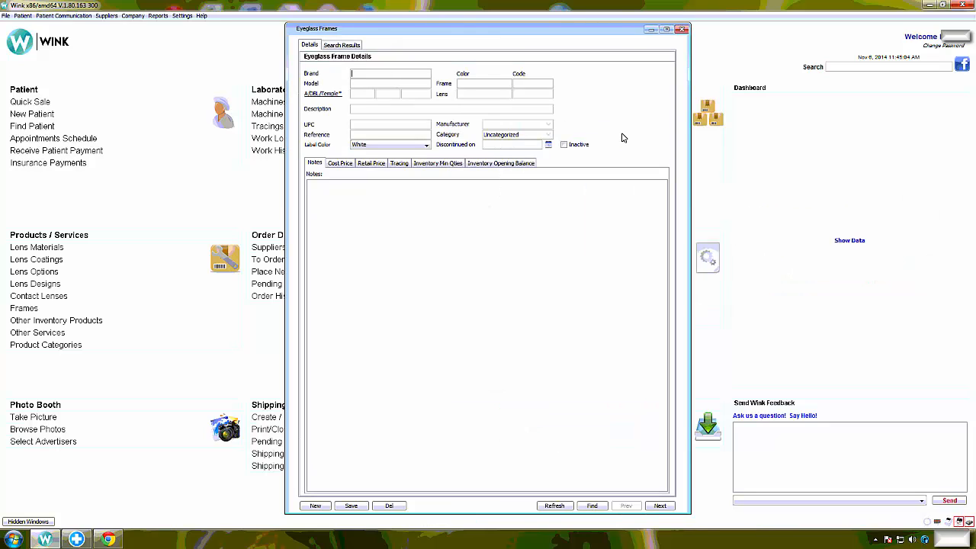
pyautogui.write('Tag H')
pyautogui.write('euer')
pyautogui.write('TH')
pyautogui.write(' 0511')
# Enter size 57-16-140 and frame color code 008 for the Tag Heuer frame
pyautogui.write('5')
pyautogui.write('7')
pyautogui.press('Tab')
pyautogui.write('16')
pyautogui.press('Tab')
pyautogui.write('140')
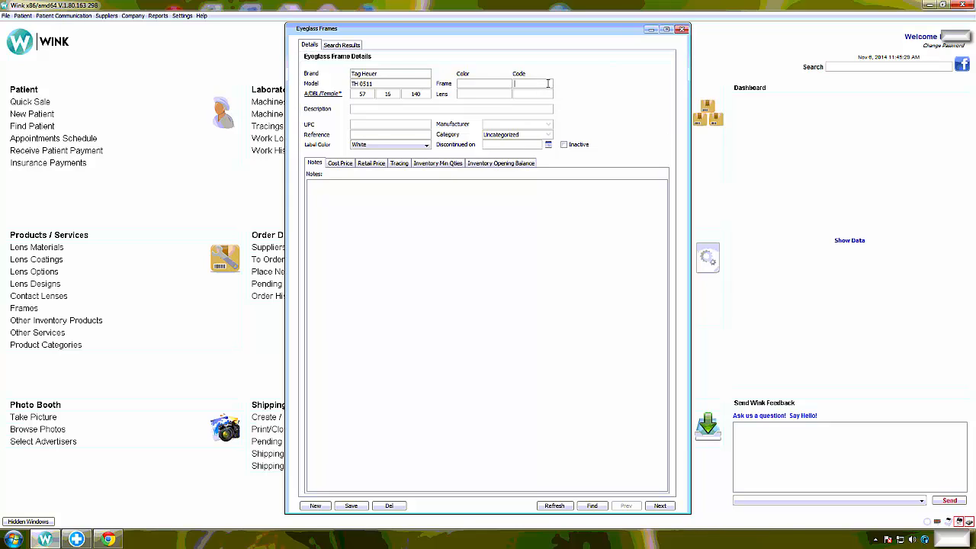
pyautogui.write('008')
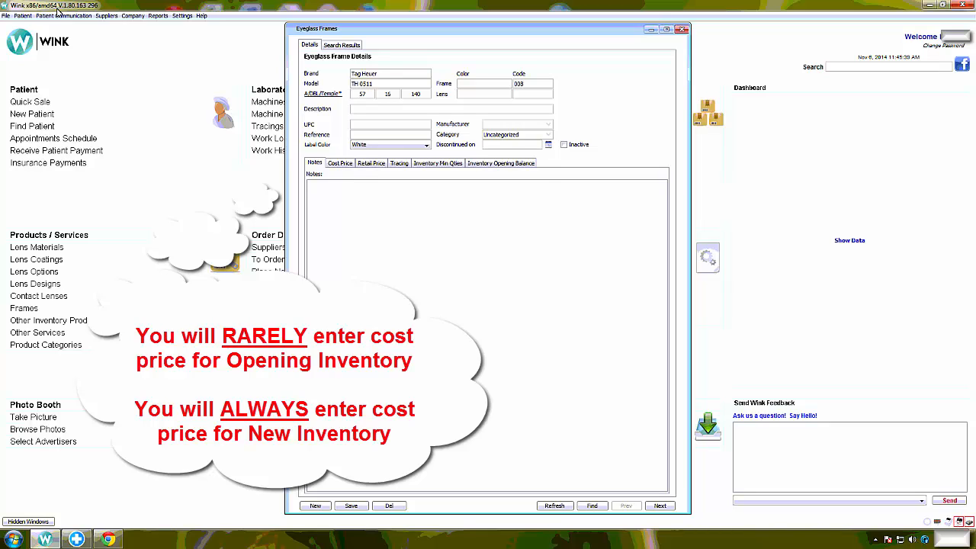
# Add a default retail price of 290 to the Tag Heuer TH 0511 frame
pyautogui.click(373, 163)
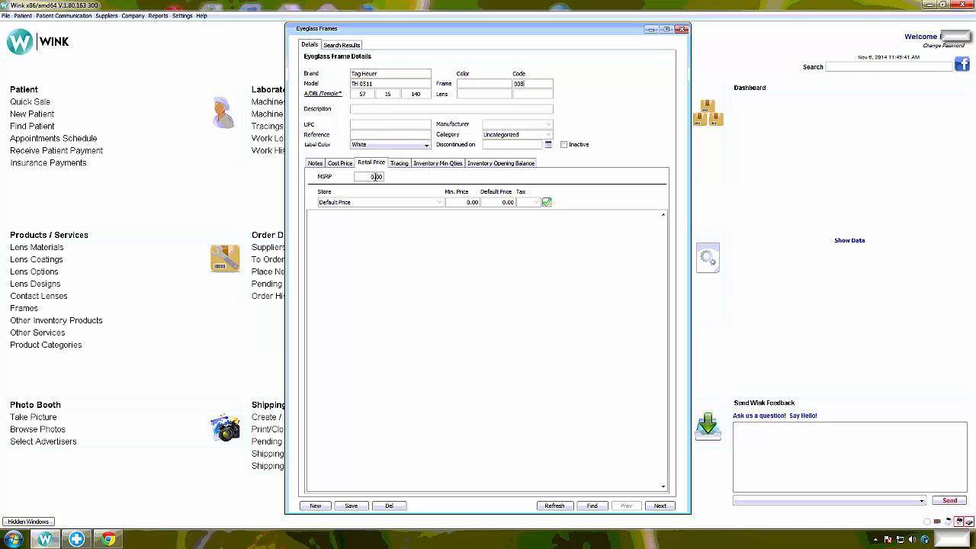
pyautogui.click(383, 176)
pyautogui.click(510, 202)
pyautogui.write('290')
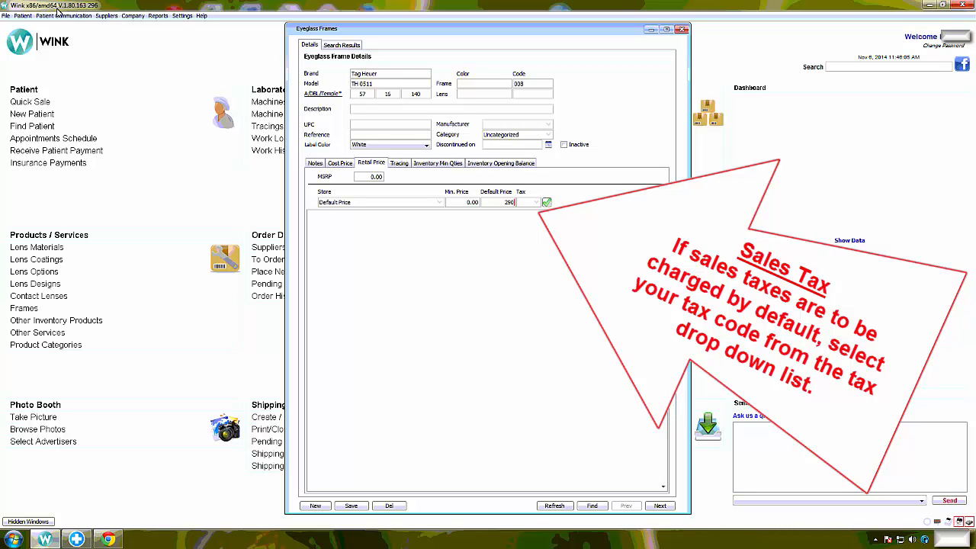
pyautogui.click(546, 202)
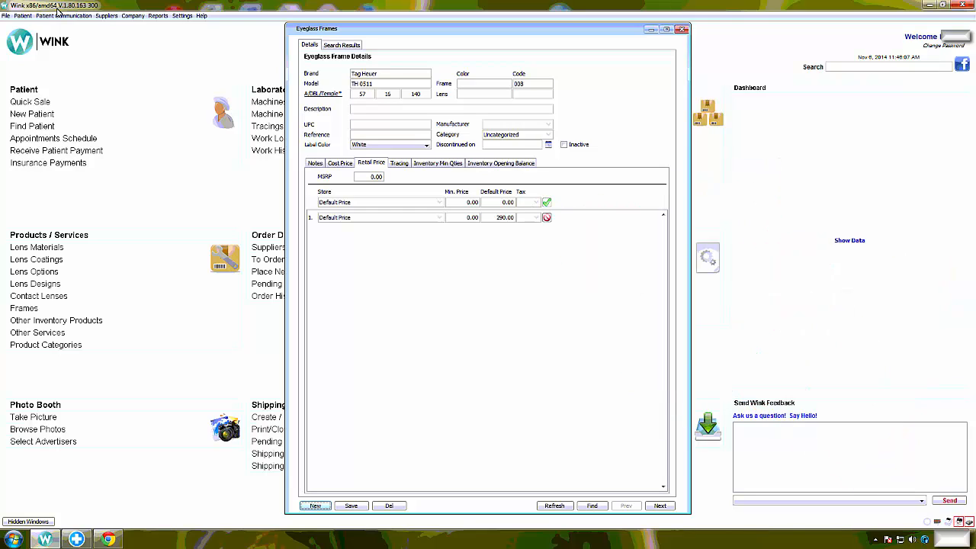
# Set the store's opening quantity to 1 for the Tag Heuer frame and arrange its window beside the Barcode Opening Inventory window
pyautogui.click(500, 162)
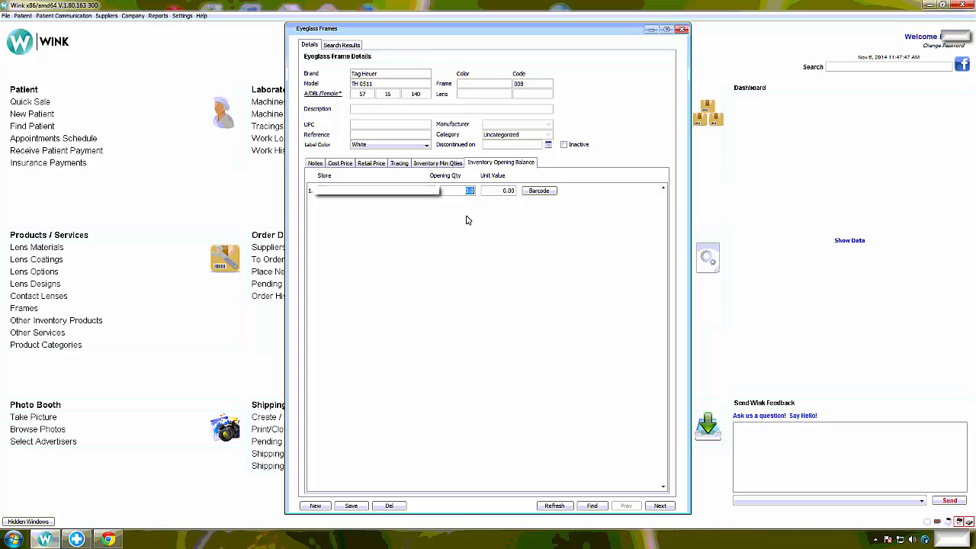
pyautogui.write('1')
pyautogui.moveTo(431, 23); pyautogui.dragTo(625, 97)
pyautogui.moveTo(746, 74); pyautogui.dragTo(803, 60)
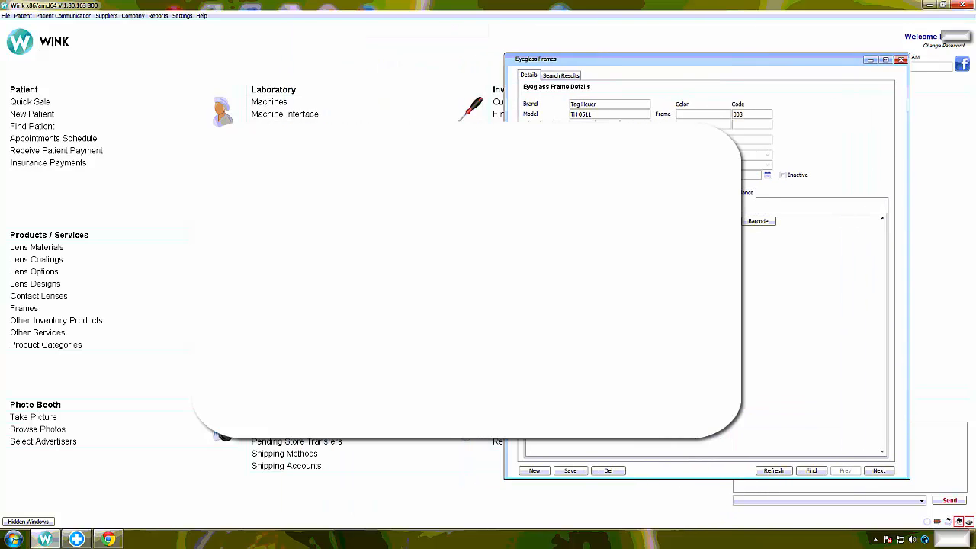
pyautogui.moveTo(373, 122); pyautogui.dragTo(311, 113)
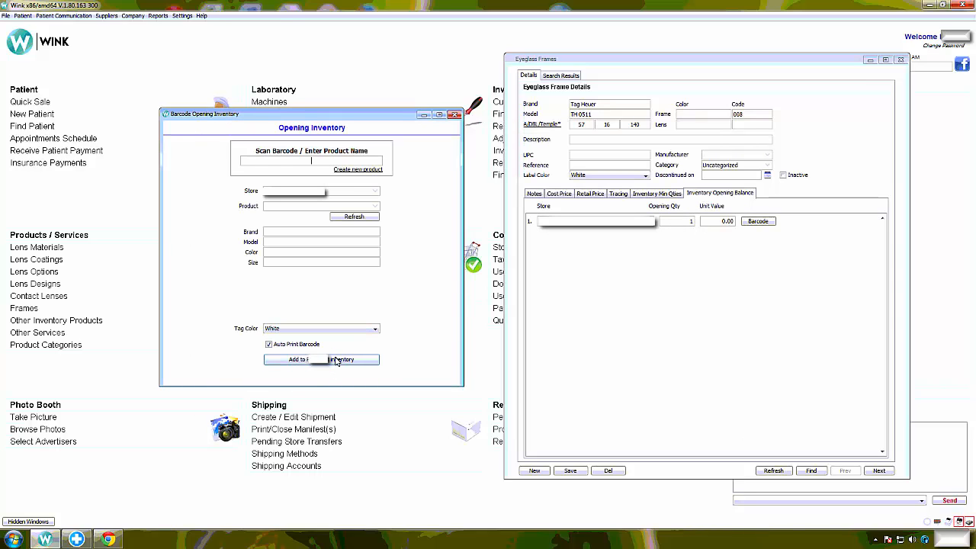
pyautogui.click(695, 220)
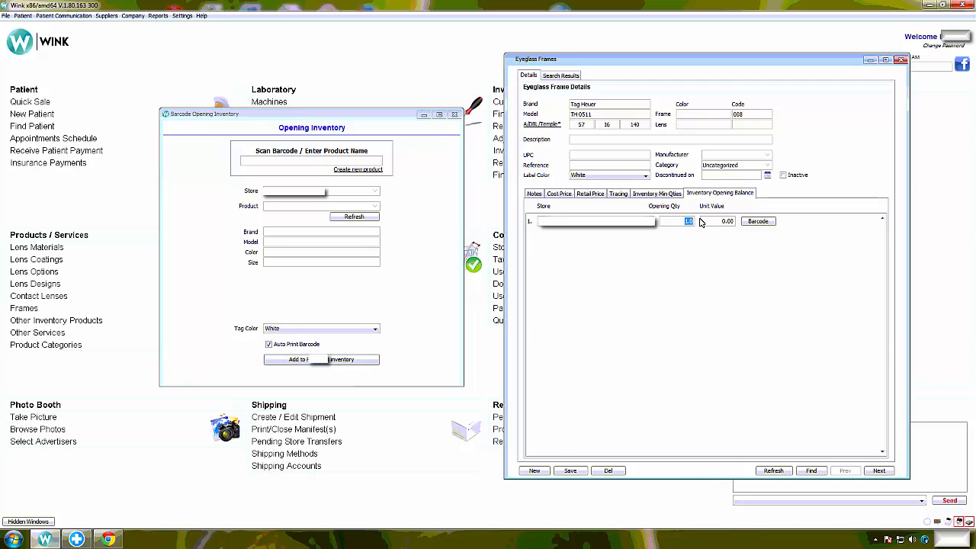
# Set the store's opening quantity back to 0 for the Tag Heuer TH 0511 frame, then save and close the frame record
pyautogui.write('0')
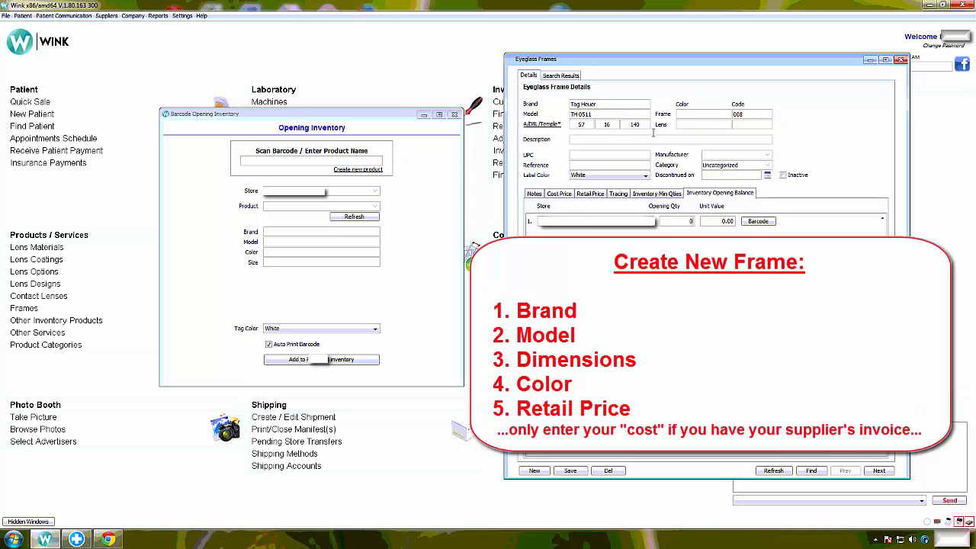
pyautogui.click(594, 195)
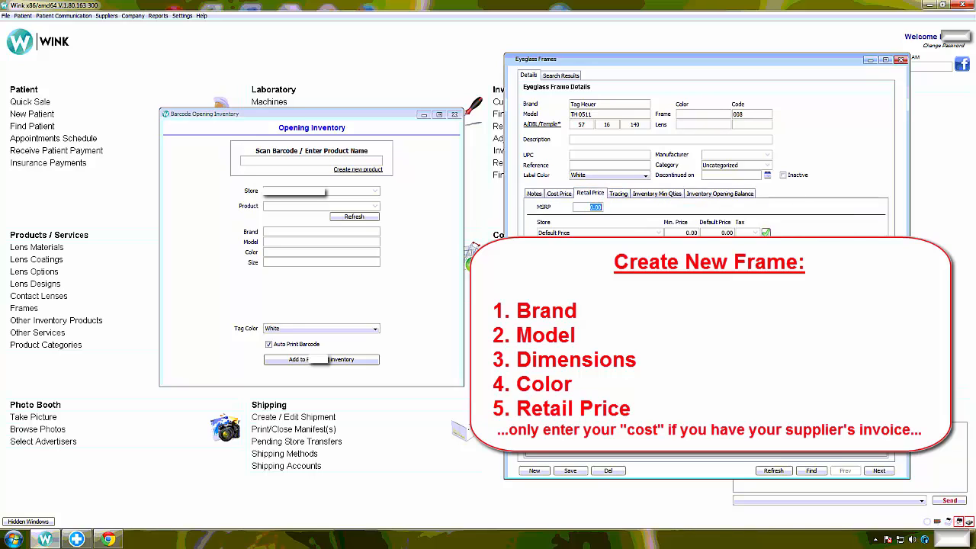
pyautogui.click(575, 472)
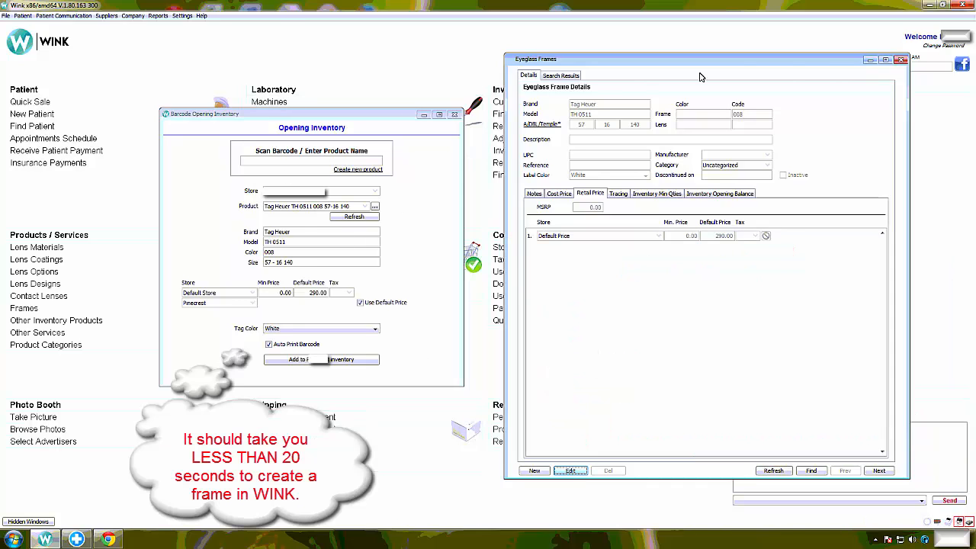
pyautogui.click(901, 58)
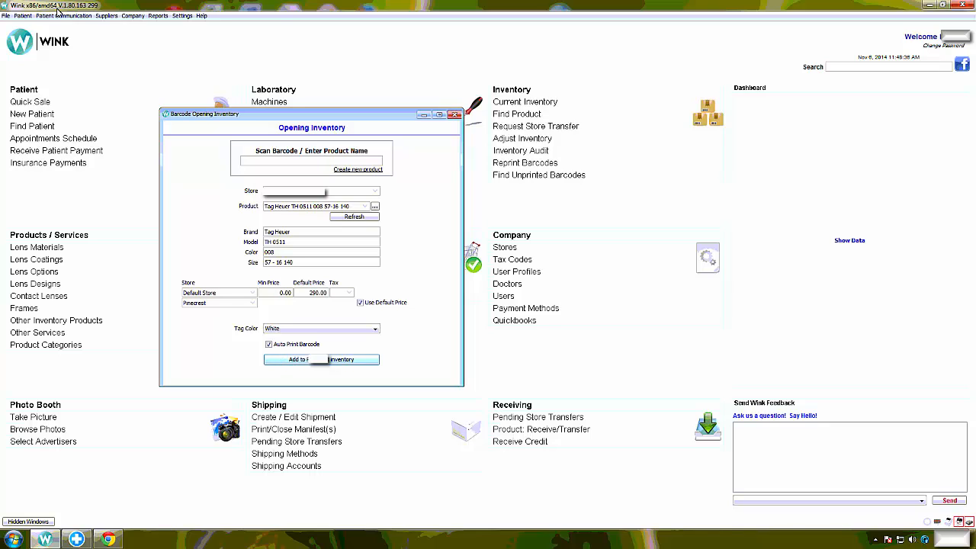
# Add the Tag Heuer TH 0511 frame to the store's inventory, save and print its barcode, and close the opening inventory
pyautogui.click(280, 361)
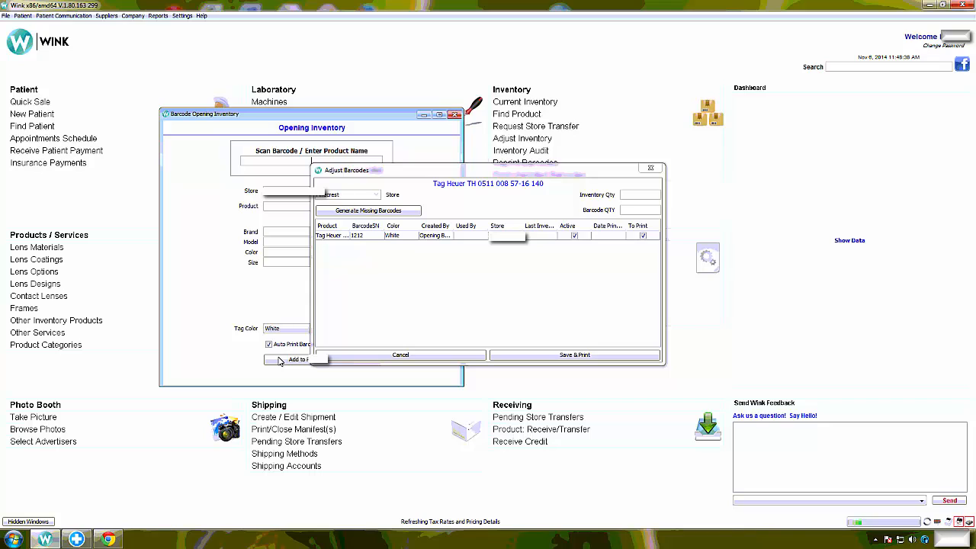
pyautogui.click(504, 355)
pyautogui.click(462, 283)
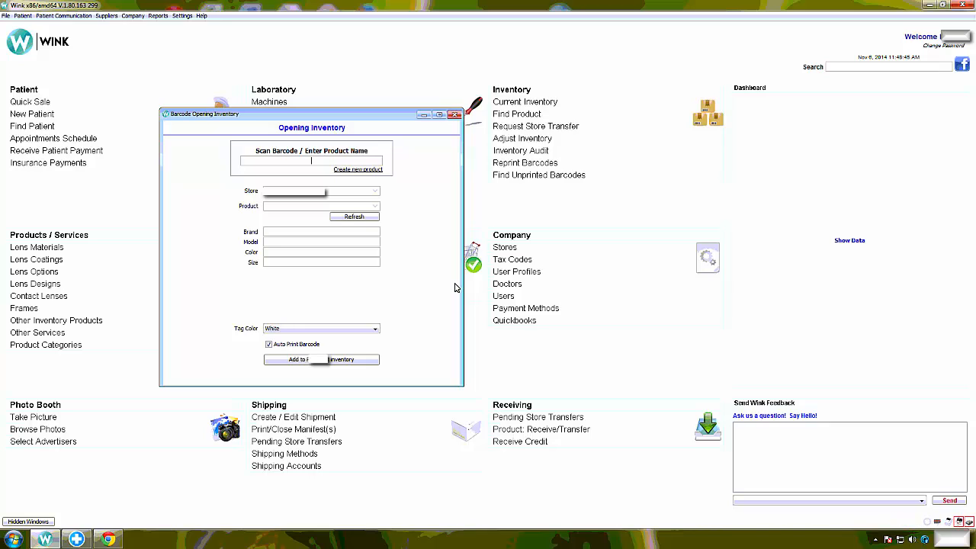
pyautogui.click(454, 116)
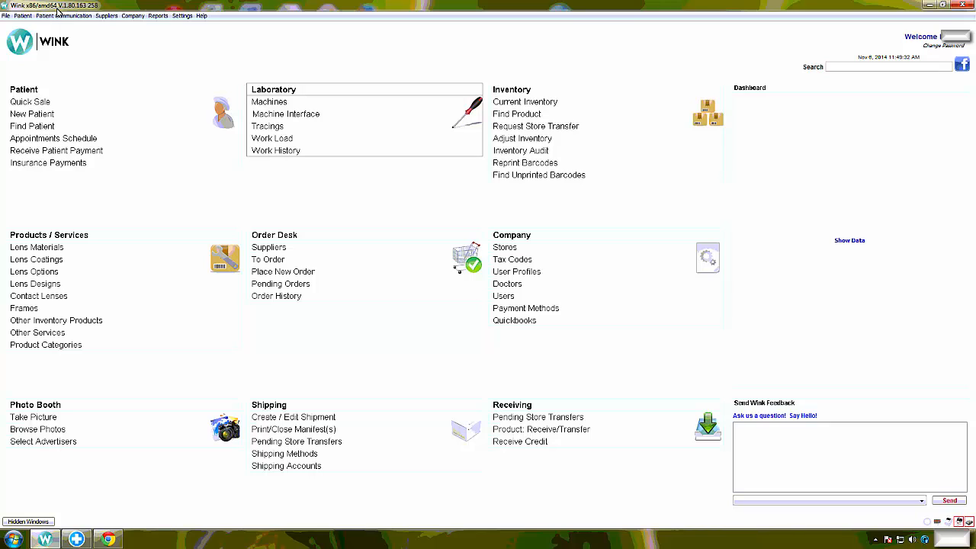
# Reopen the Barcode Opening Inventory window
pyautogui.click(6, 16)
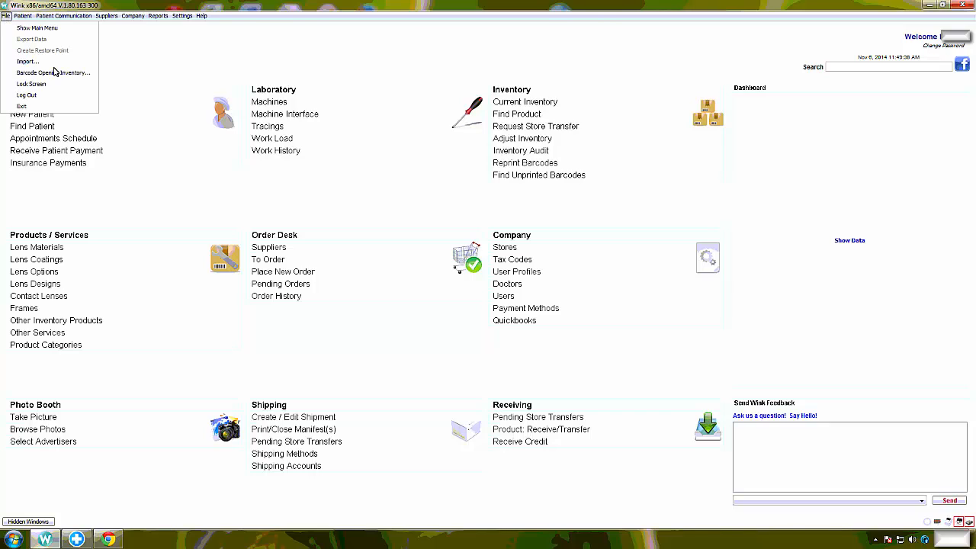